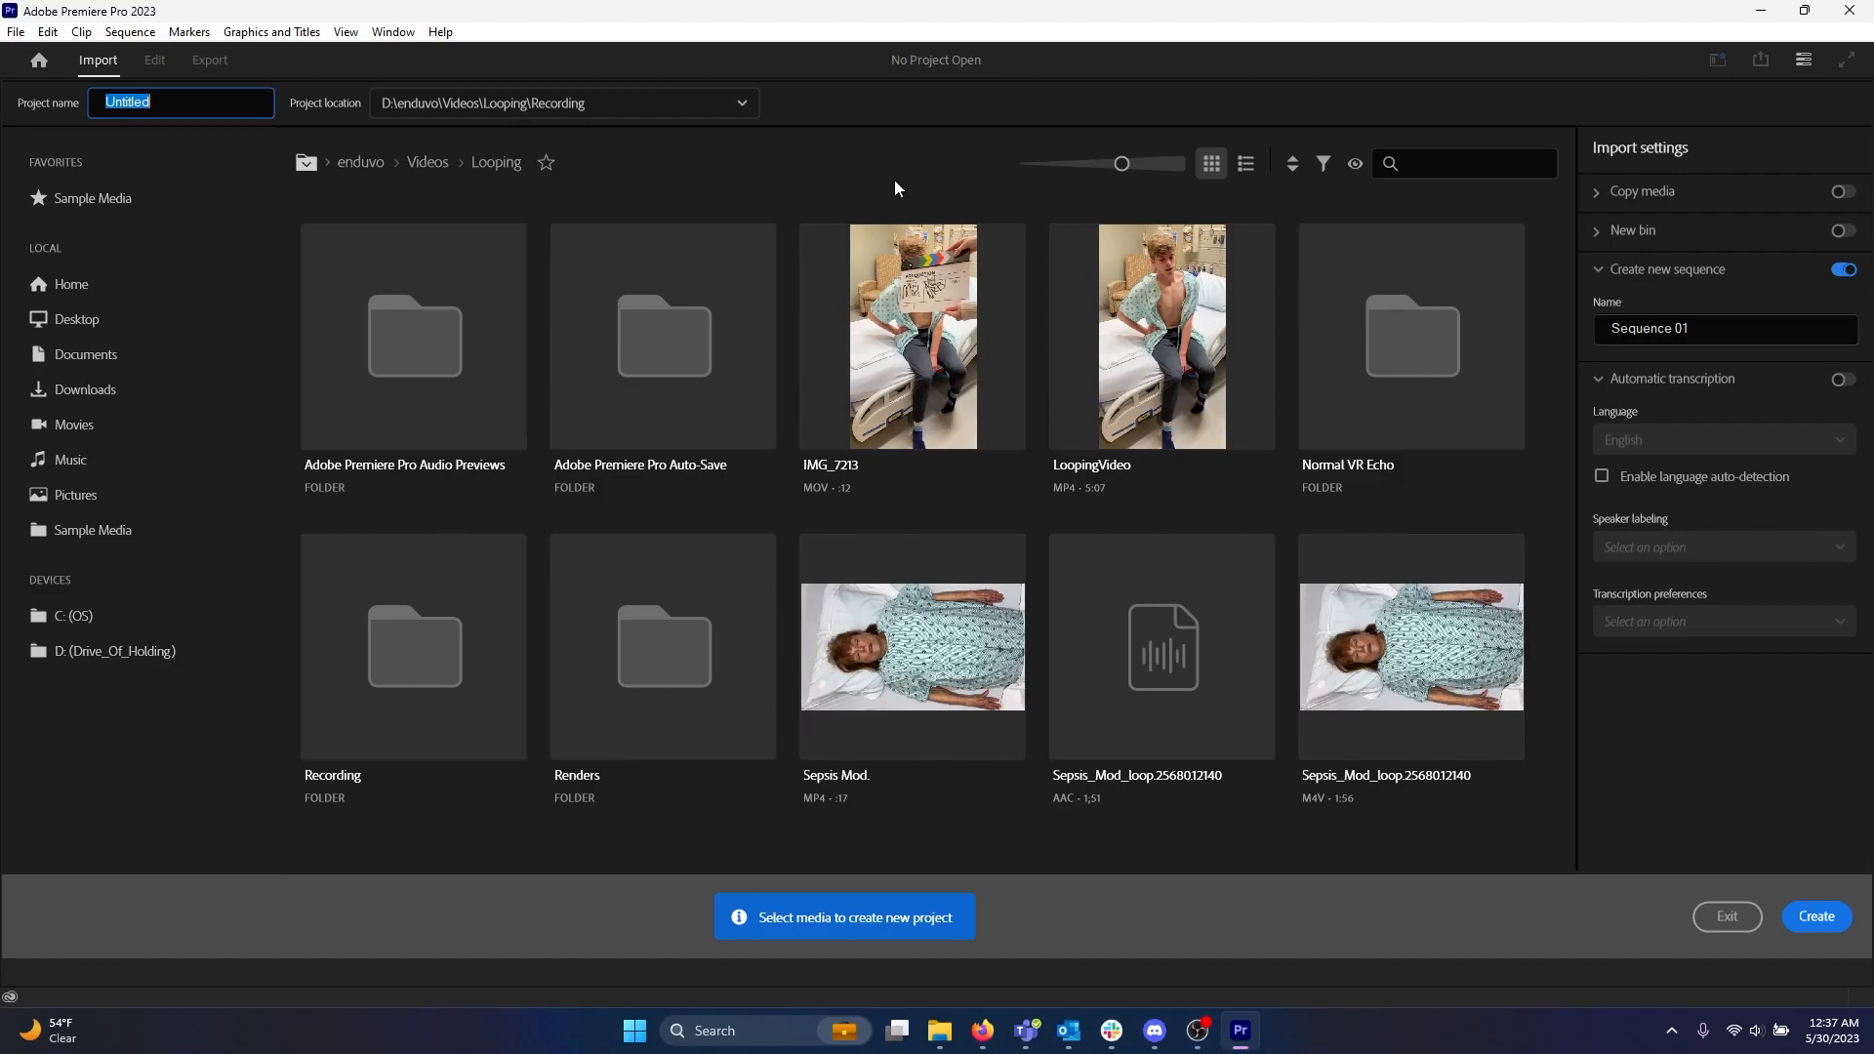
Create a new project with a sequence from the IMG_7213 clip, replacing the existing project file.
left_click(900, 357)
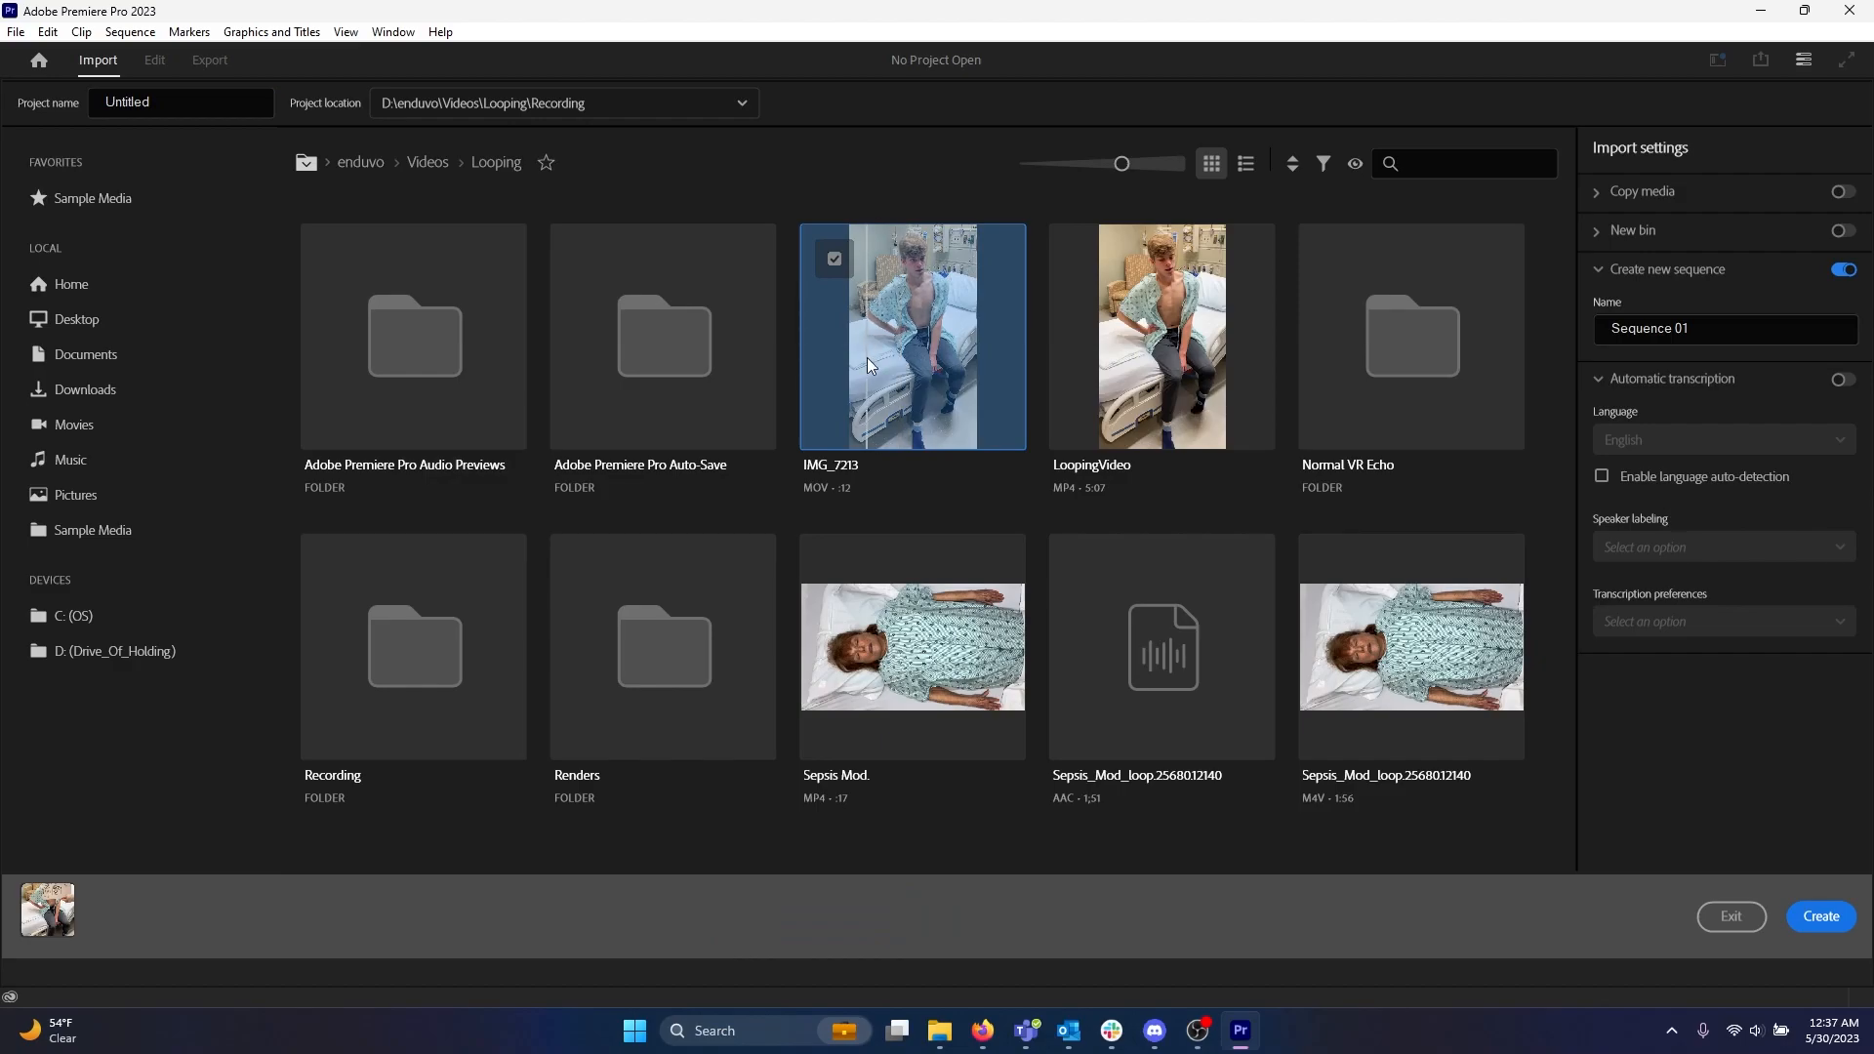
left_click(1821, 921)
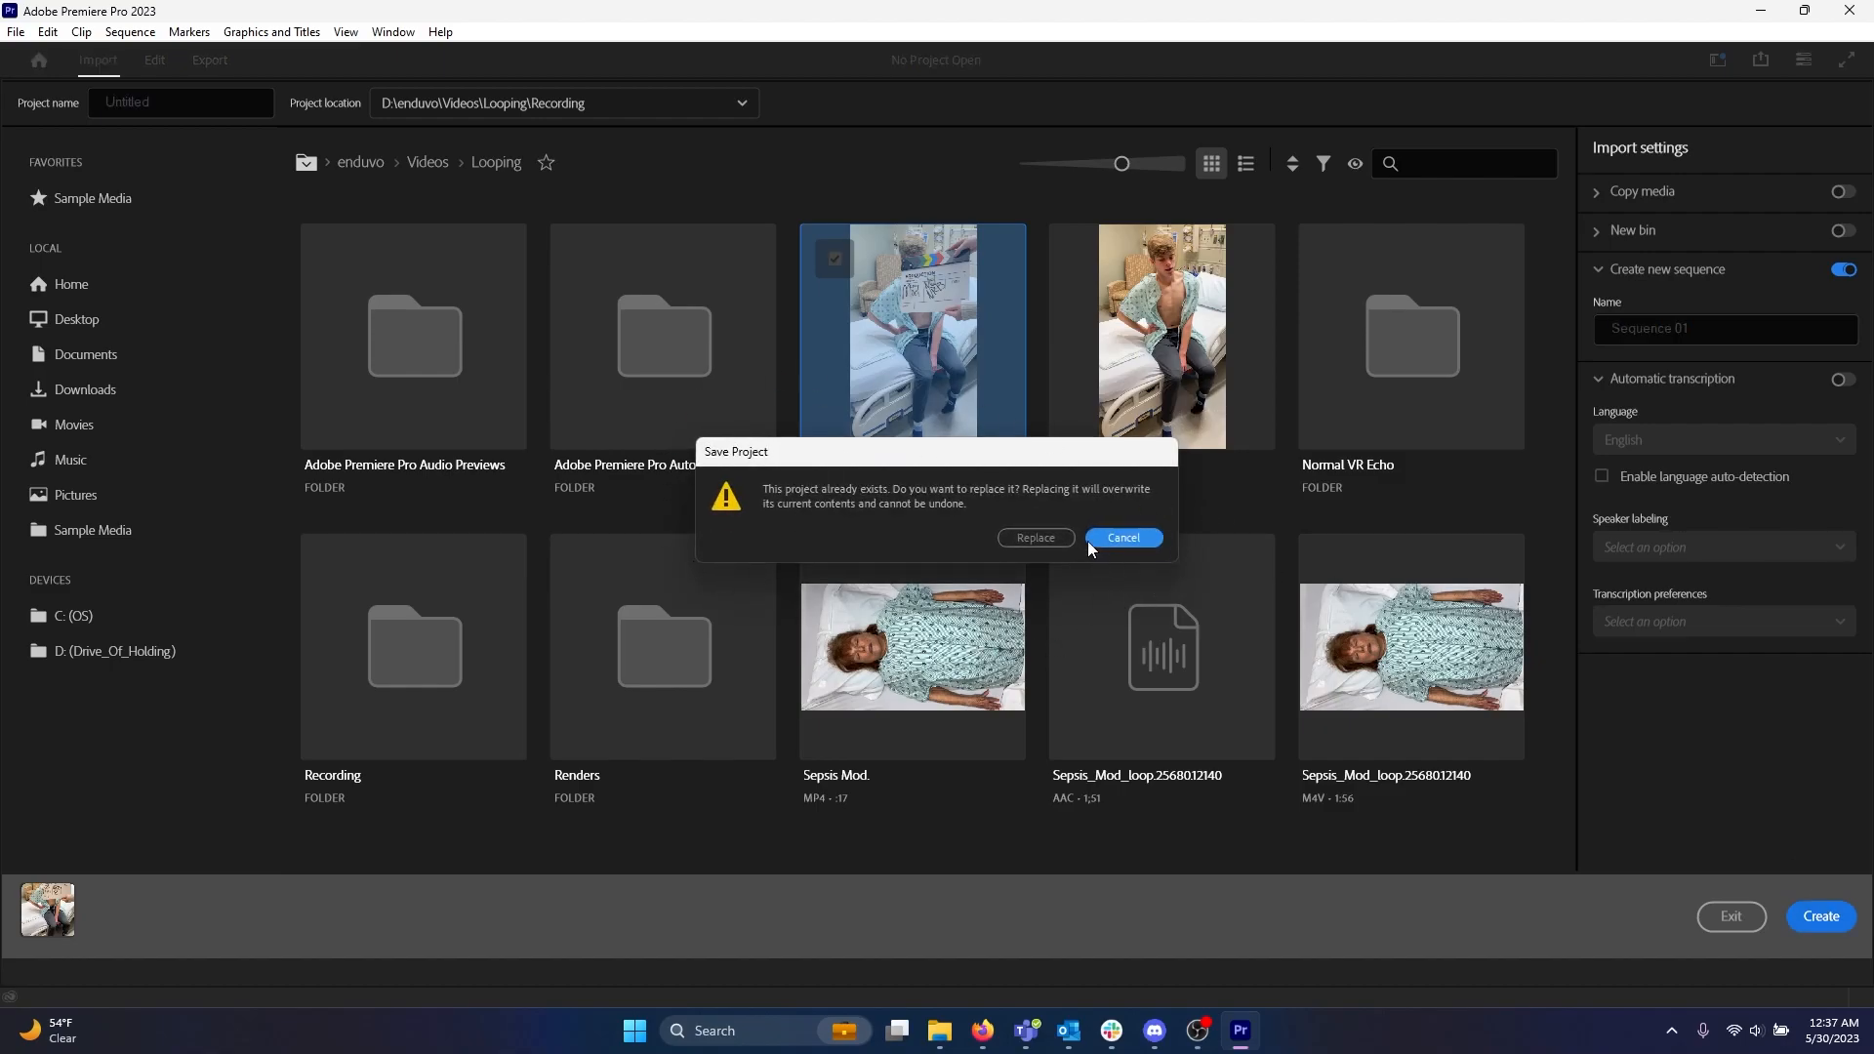
left_click(1035, 538)
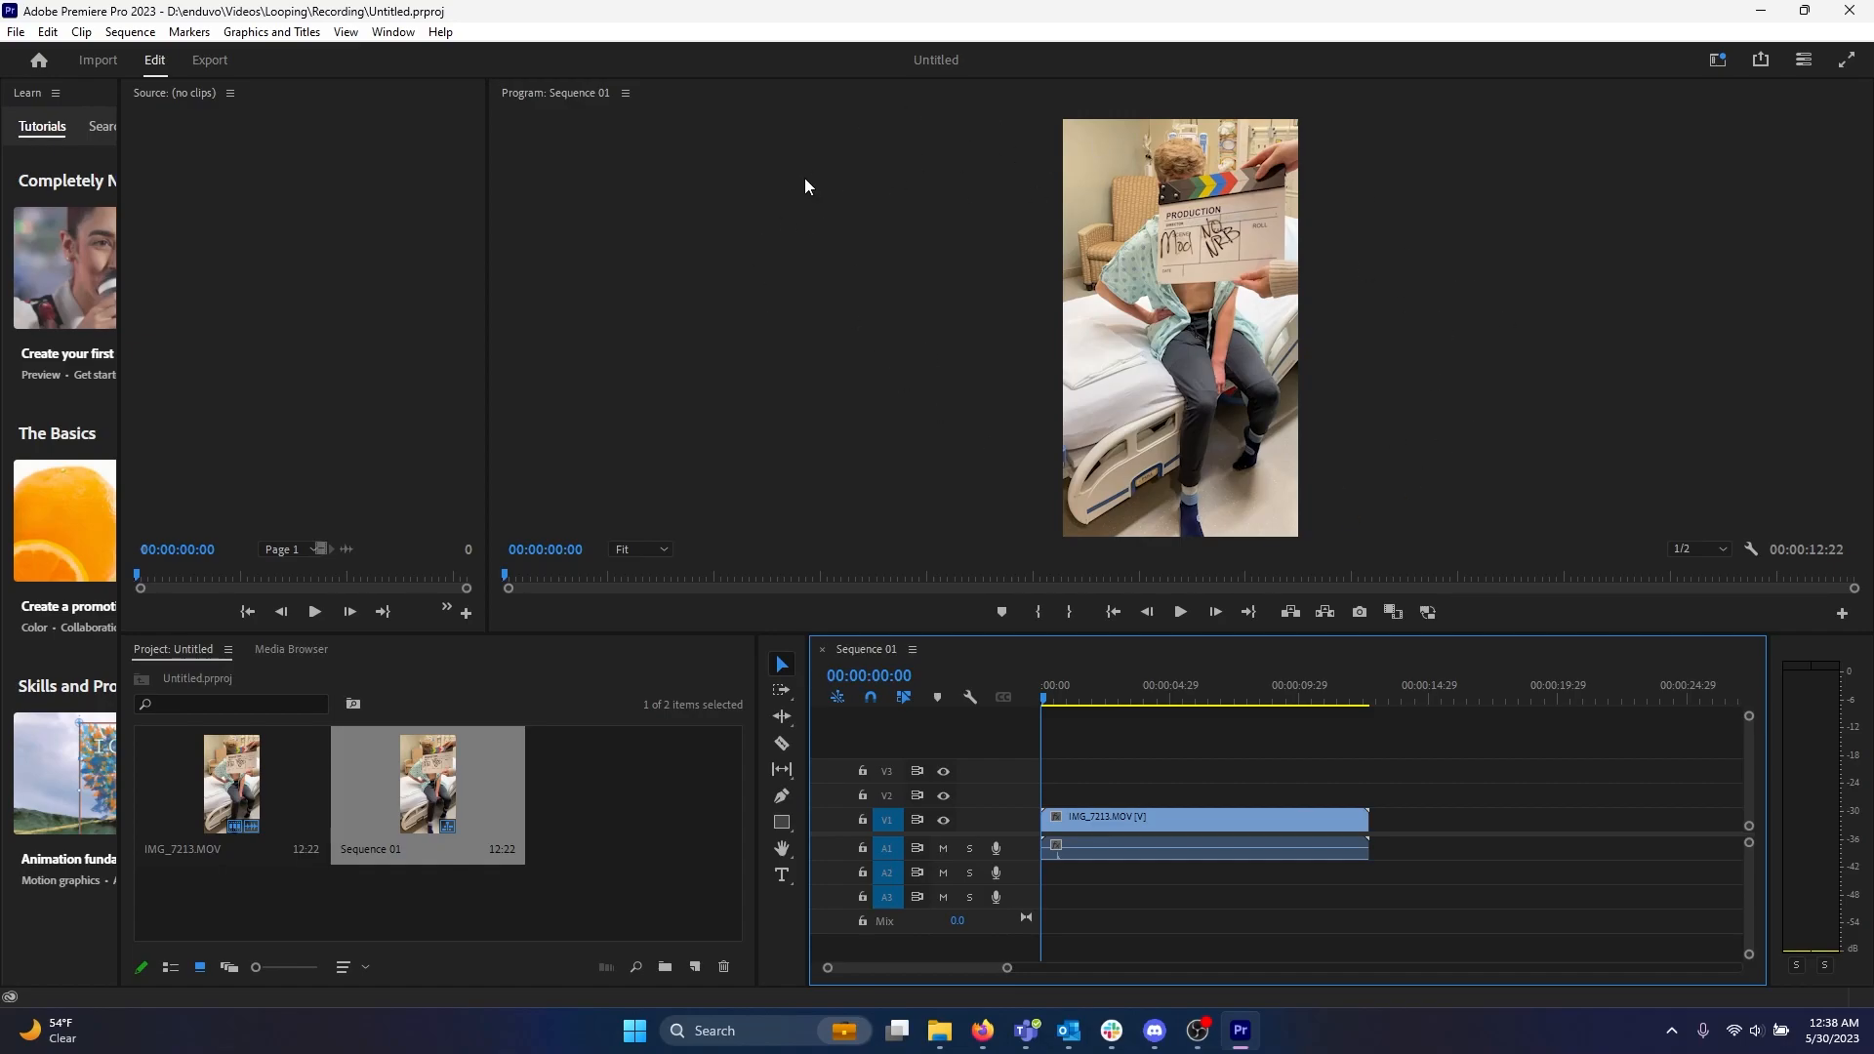
Play and stop the sequence preview to review the clip.
left_click(1180, 612)
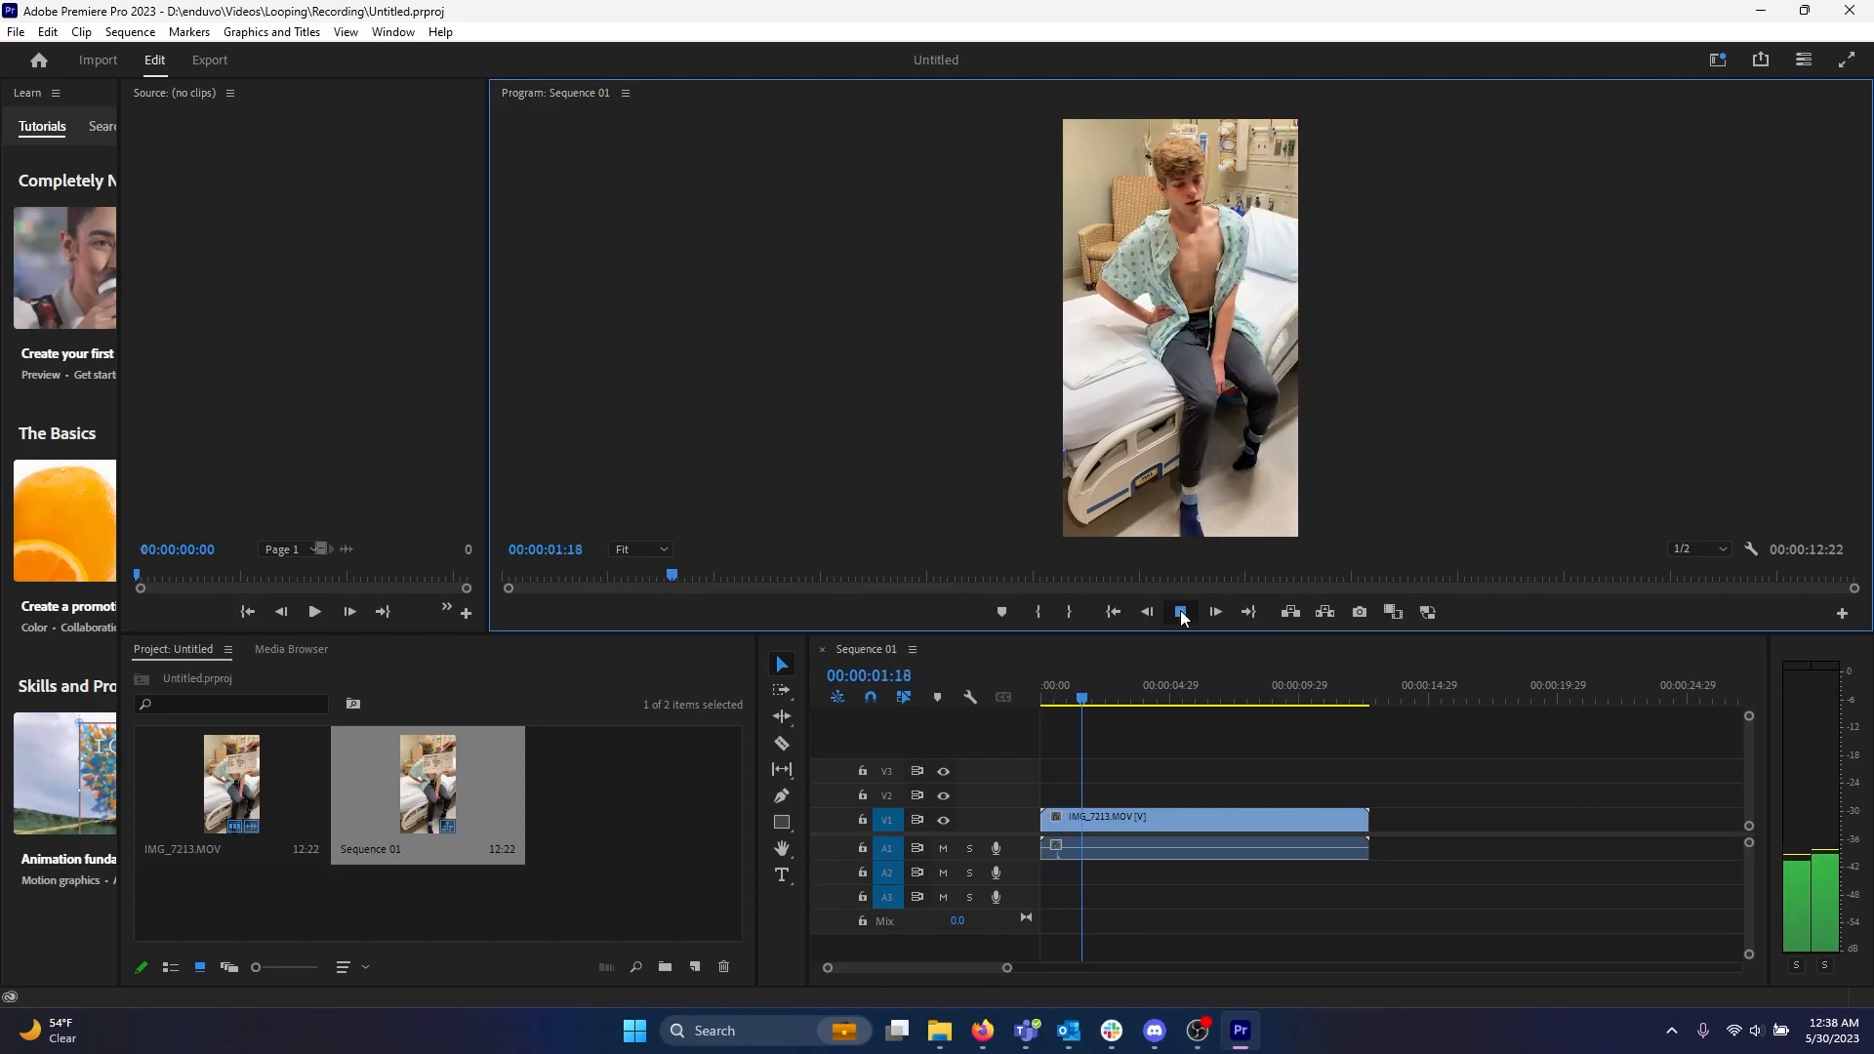
left_click(1180, 612)
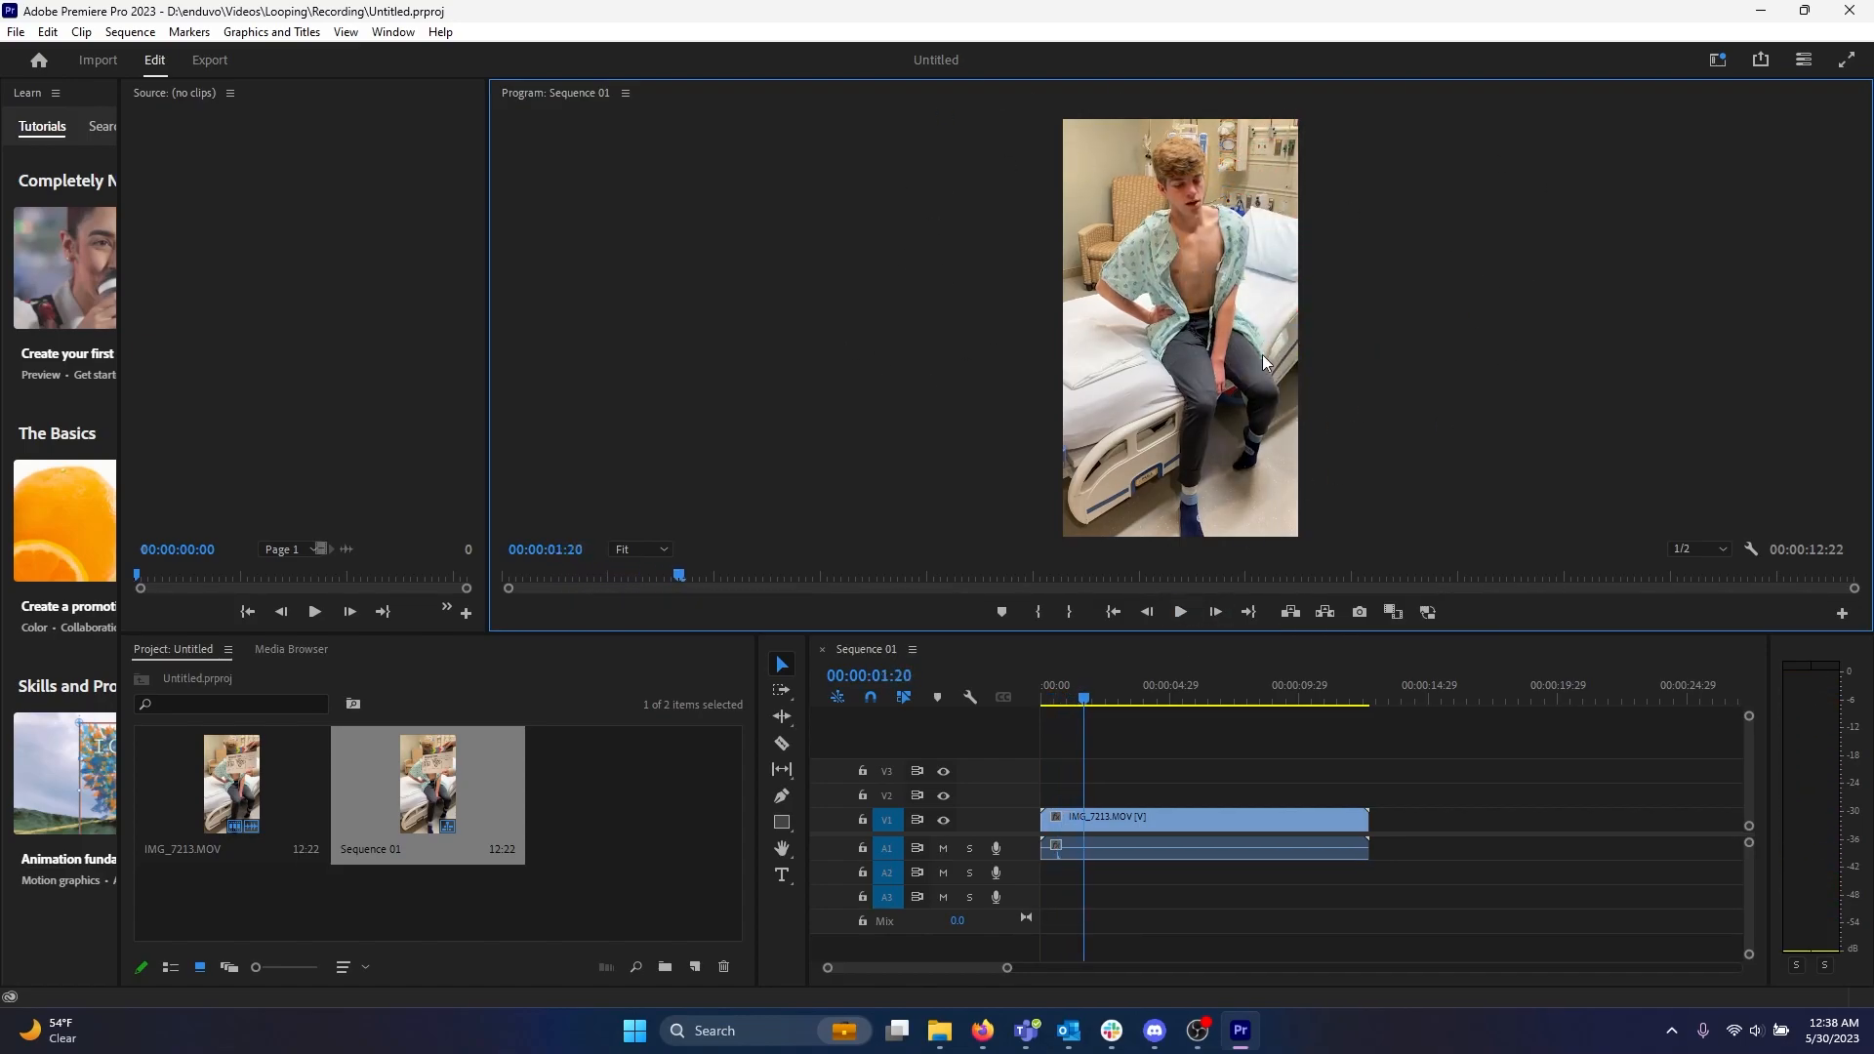
left_click(537, 701)
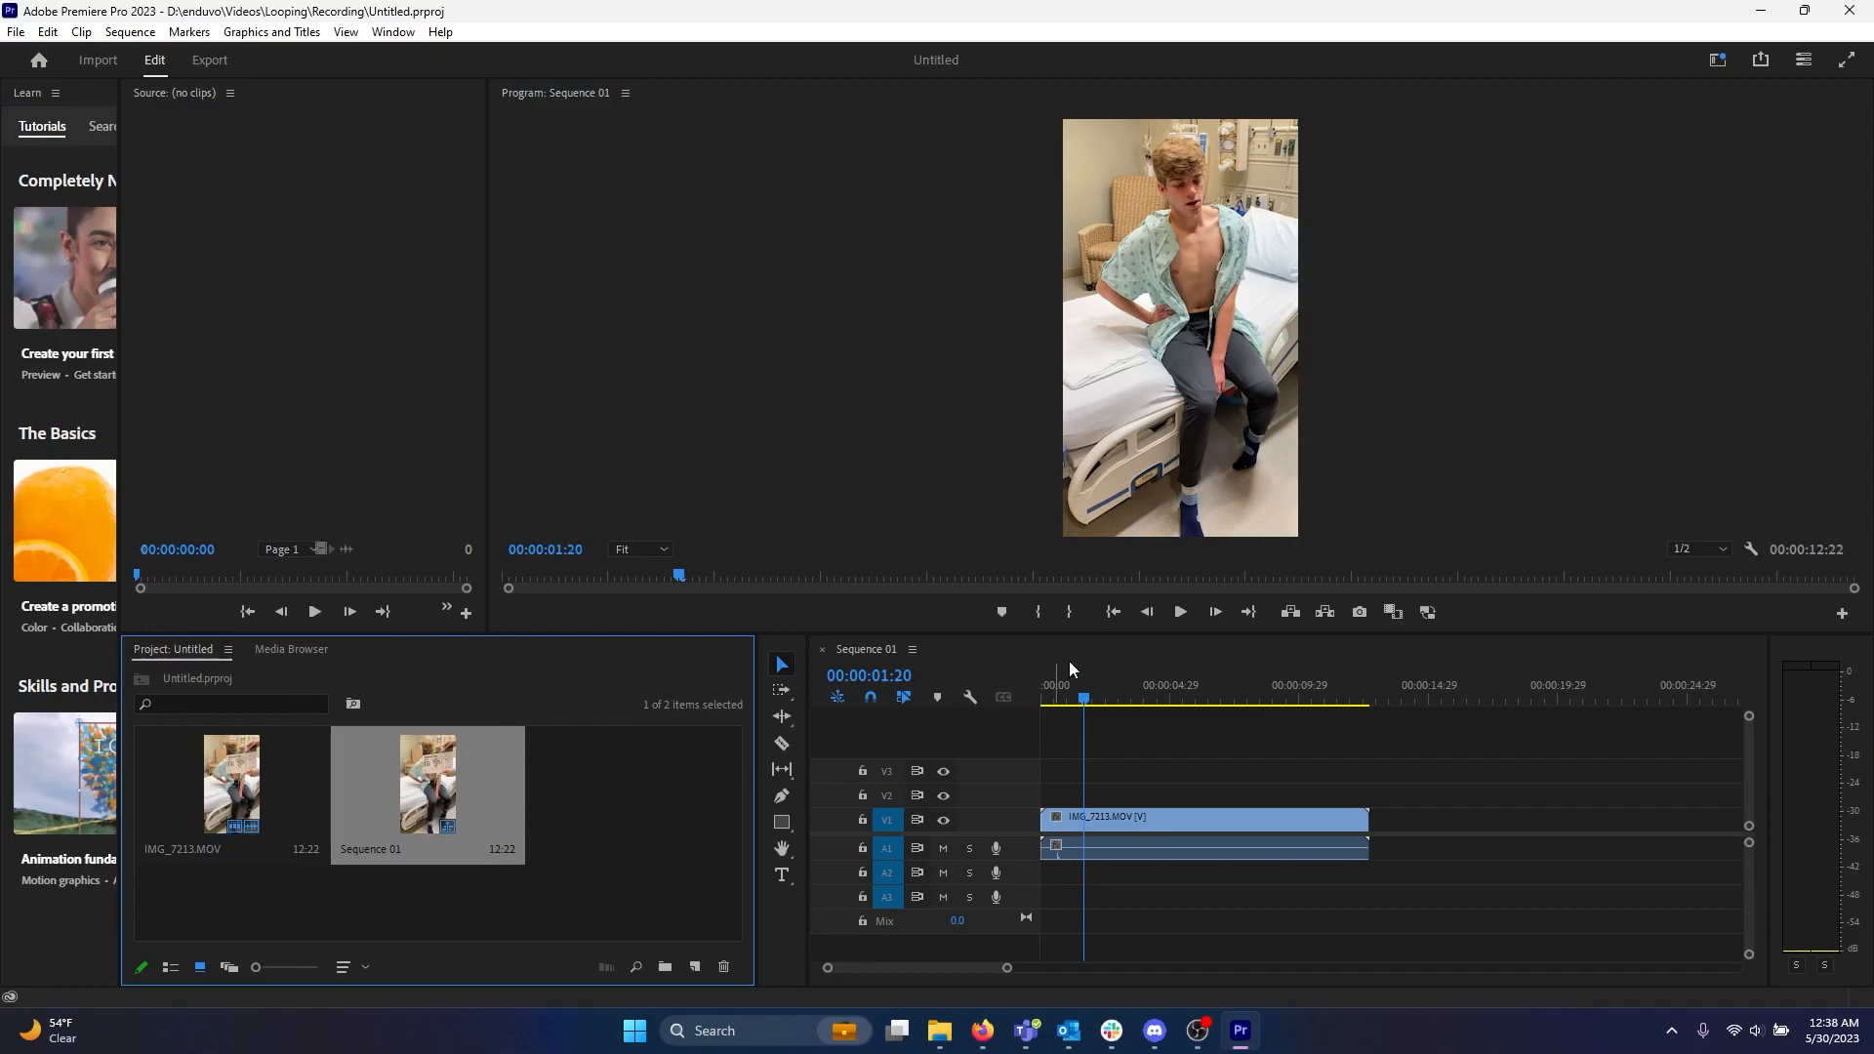
left_click(1232, 695)
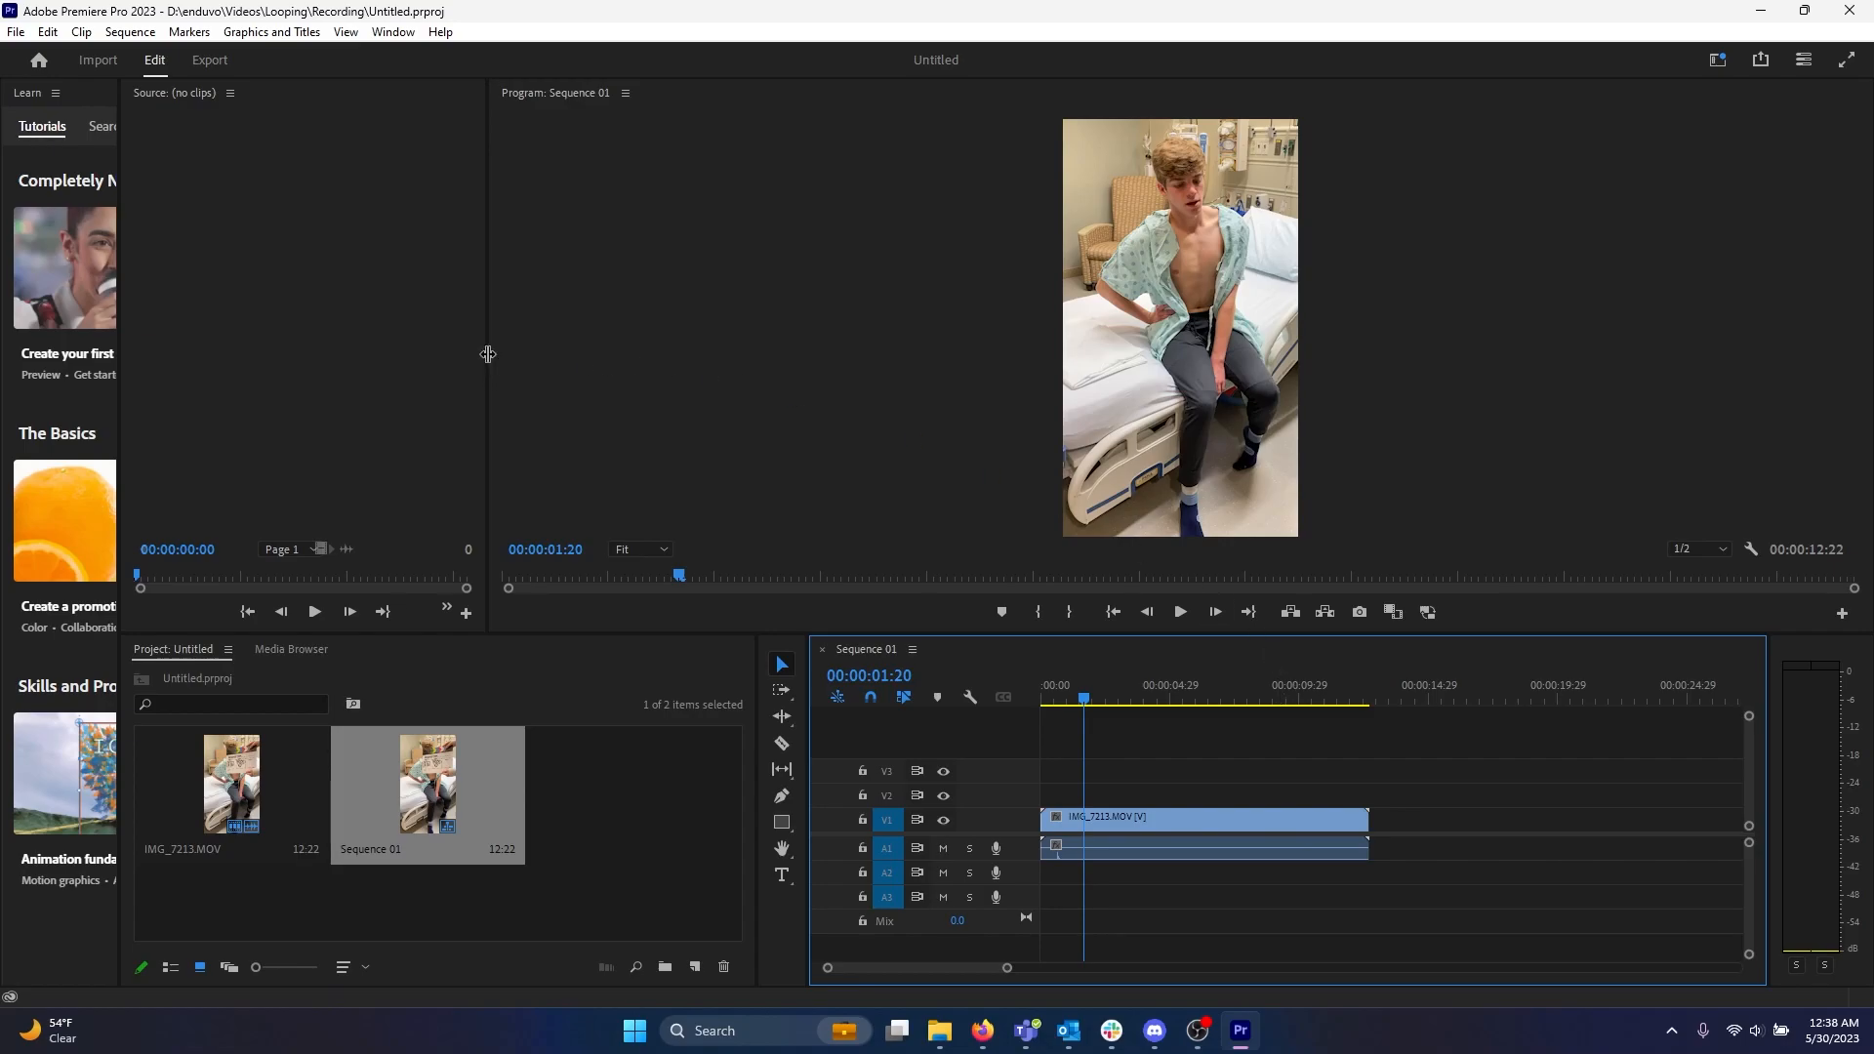
Resize the workspace areas so the program preview gets more room.
left_click_drag(489, 360, 807, 406)
mouse_move(121, 312)
left_mouse_down()
mouse_move(505, 336)
mouse_move(98, 329)
left_mouse_up()
left_click_drag(806, 290, 454, 290)
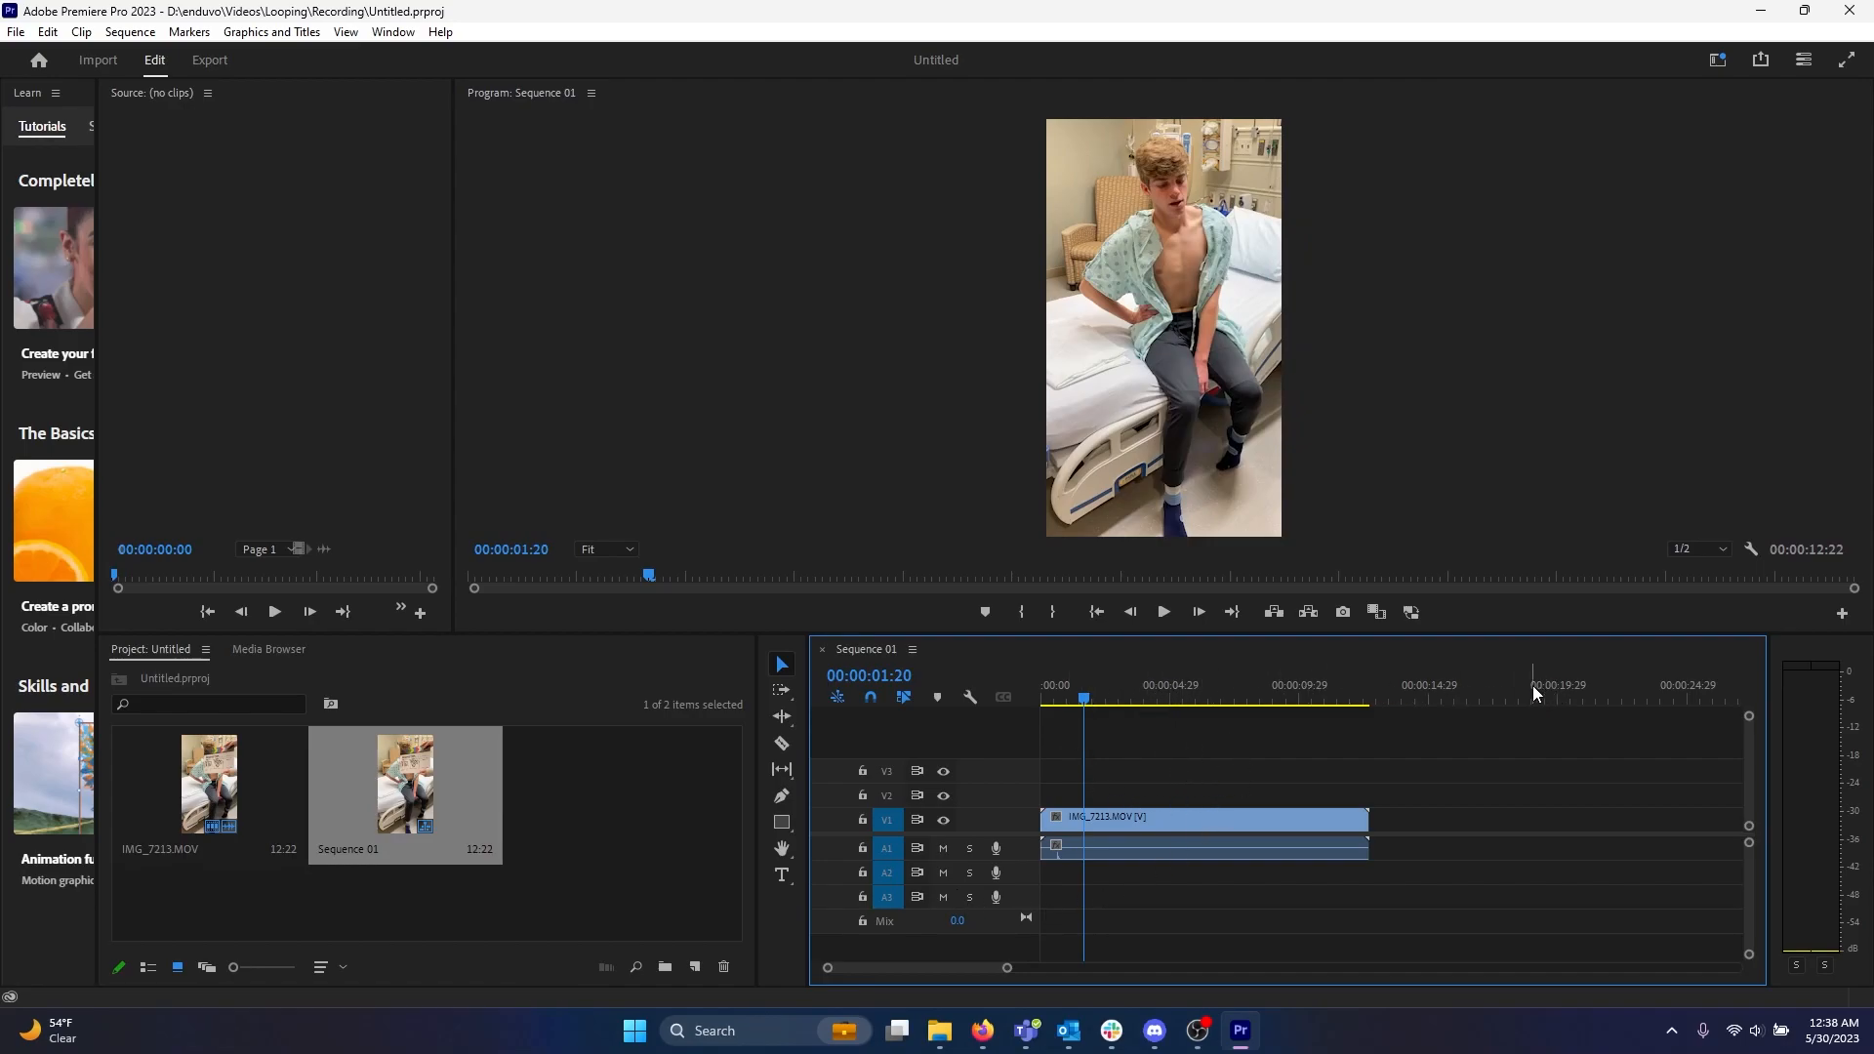
Scrub through the clip and zoom into the timeline to inspect it.
left_click_drag(1082, 699, 1127, 701)
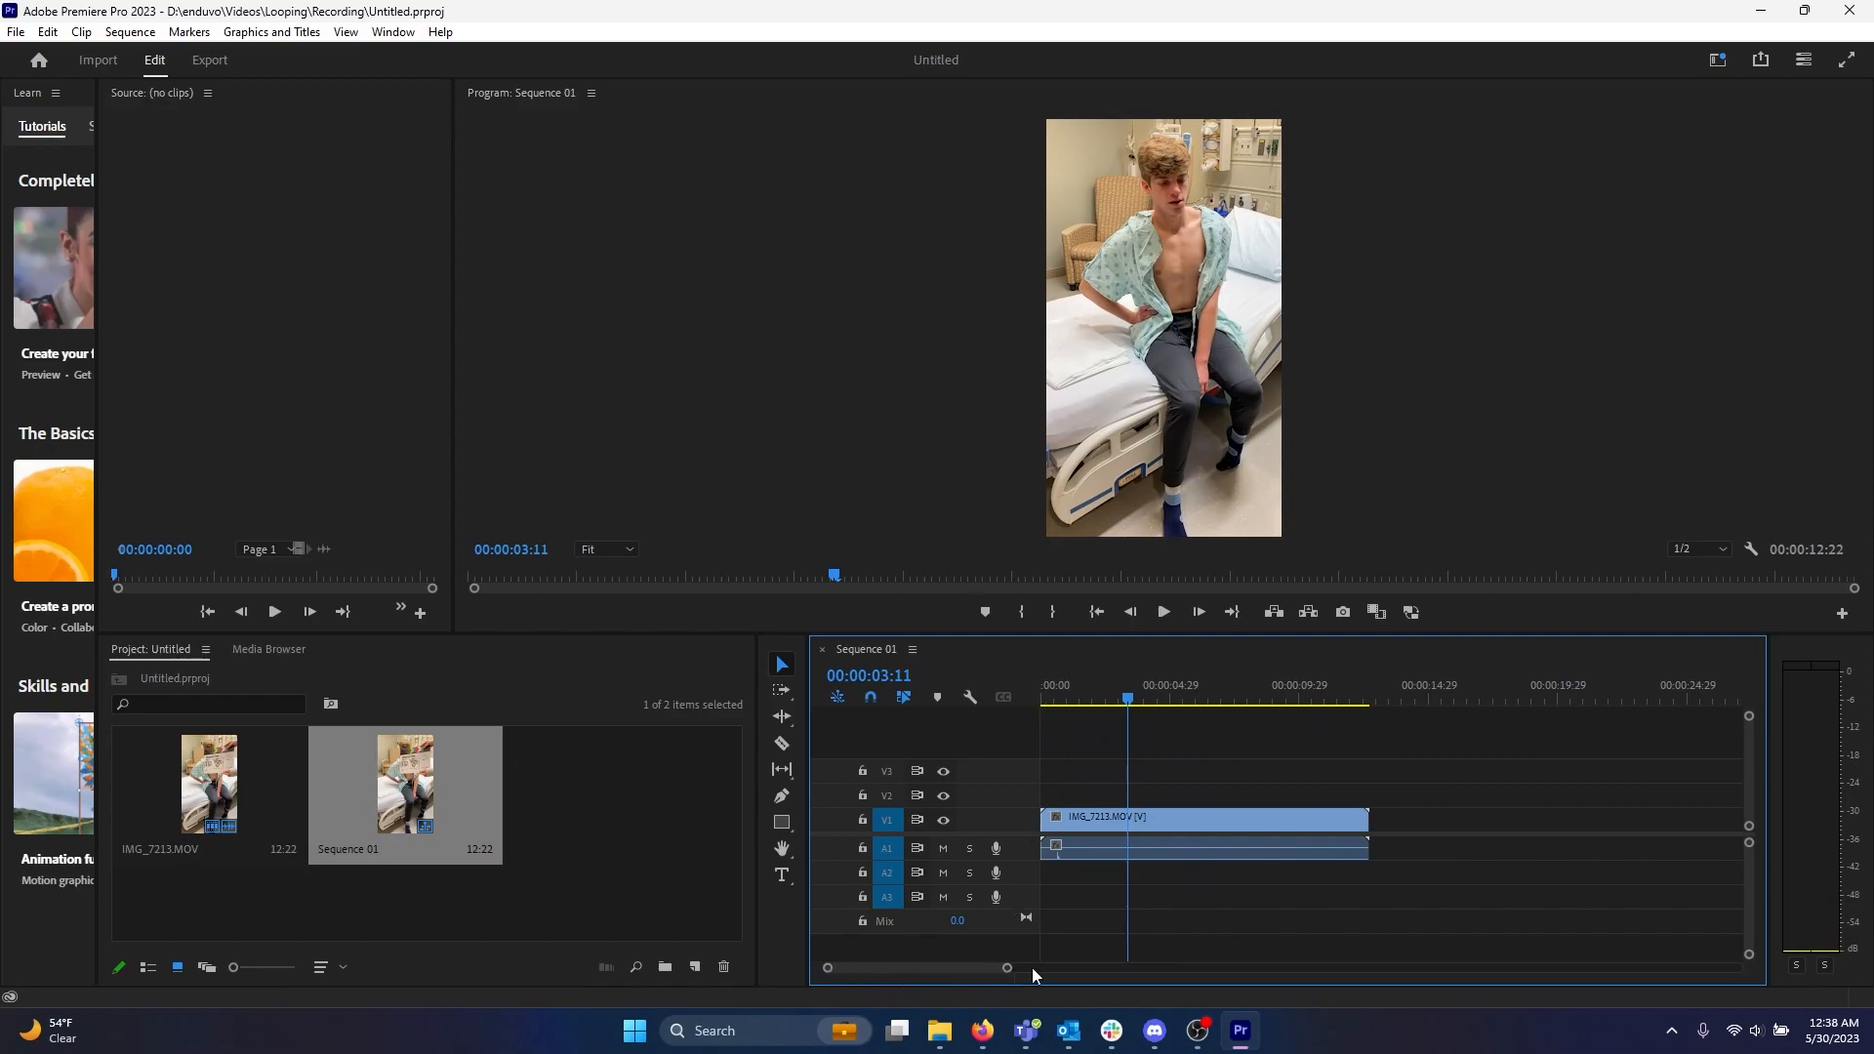
left_click_drag(1008, 969, 1269, 986)
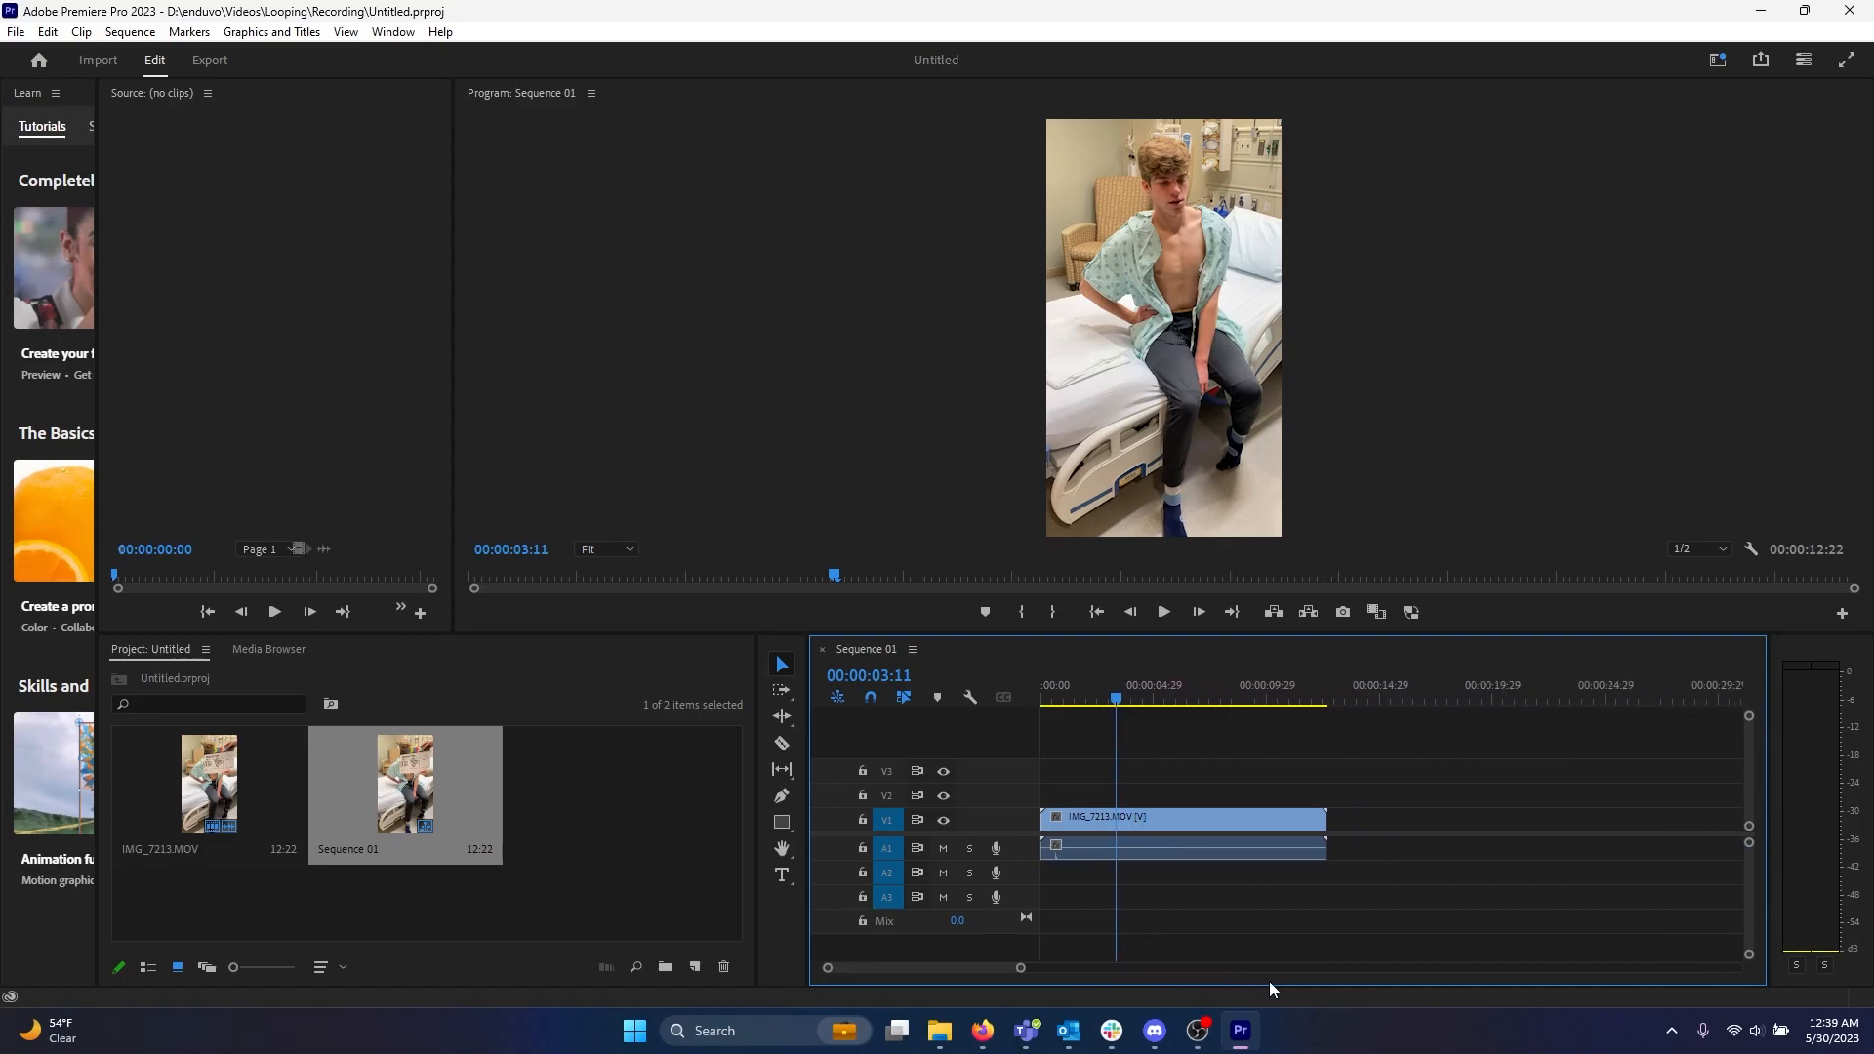
left_click(1299, 821)
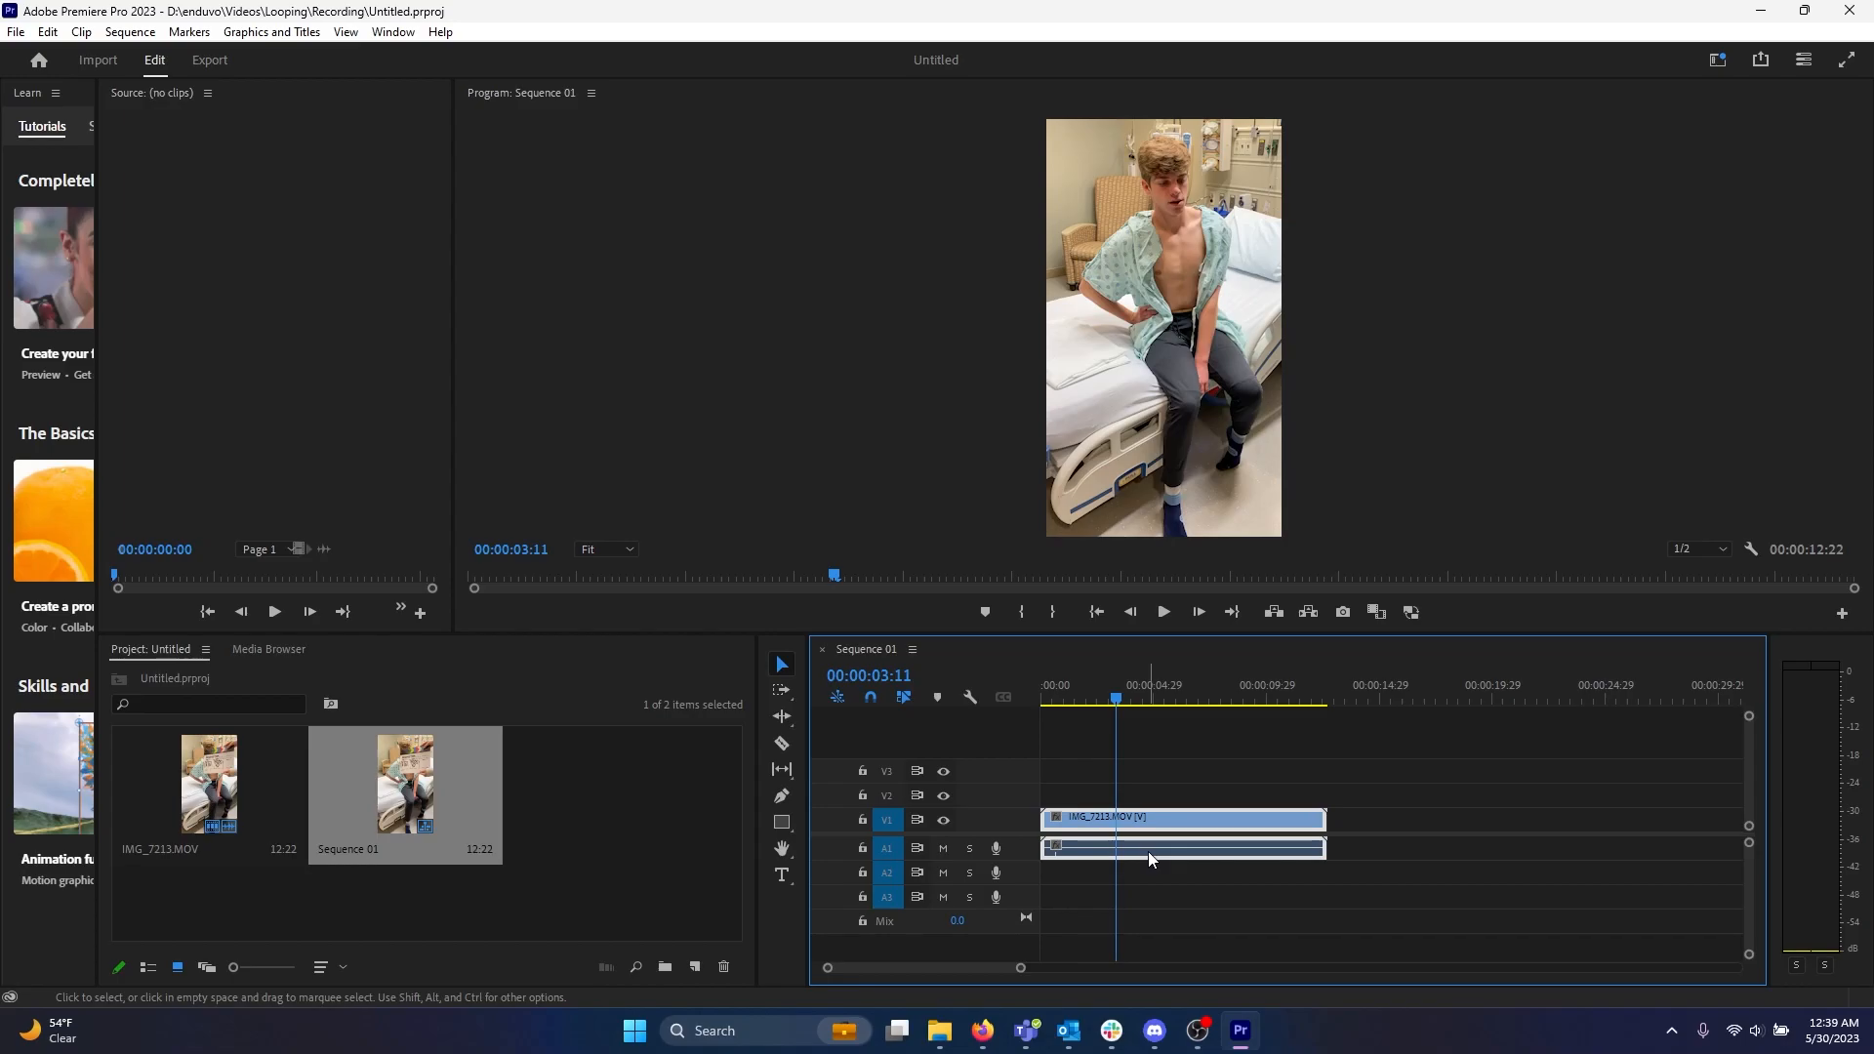
mouse_move(1184, 817)
left_mouse_down()
mouse_move(1148, 818)
mouse_move(1351, 824)
mouse_move(1210, 826)
left_mouse_up()
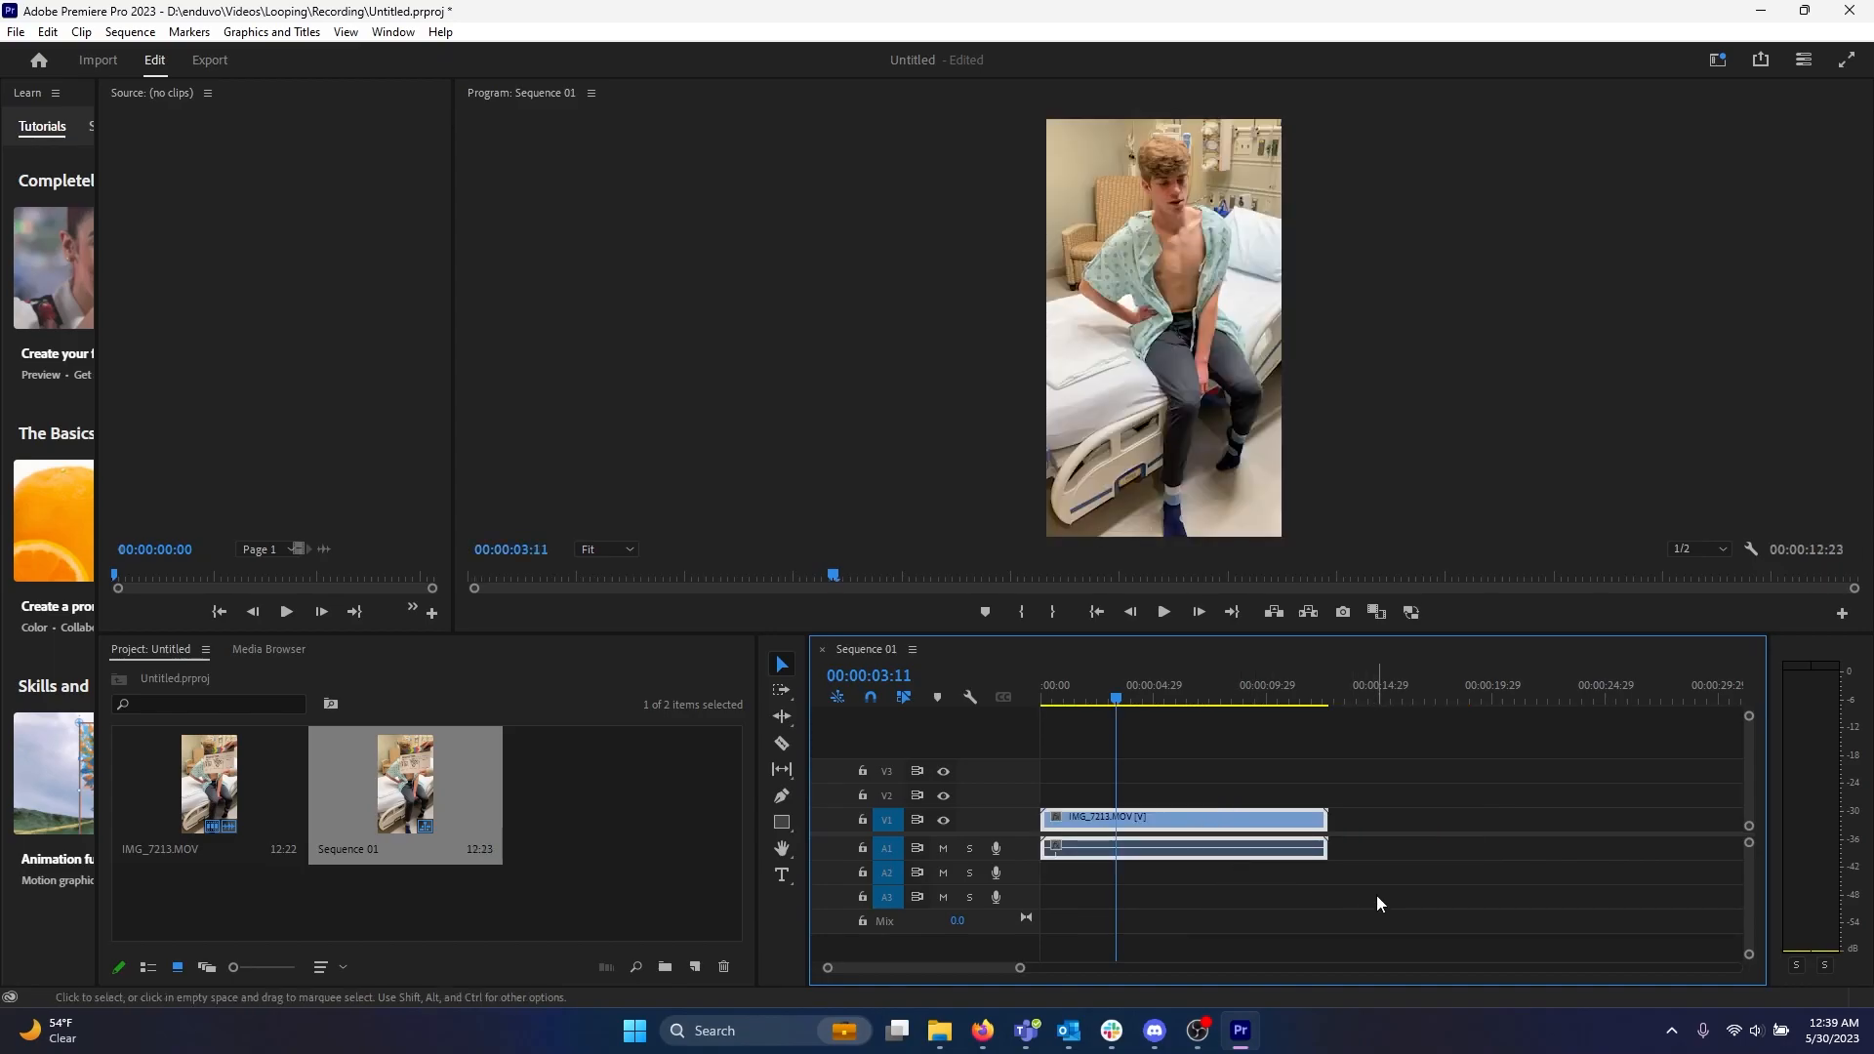
Split the clip with the Razor tool at about 00:00:01:22.
mouse_move(1116, 697)
left_mouse_down()
mouse_move(1040, 697)
mouse_move(1080, 701)
left_mouse_up()
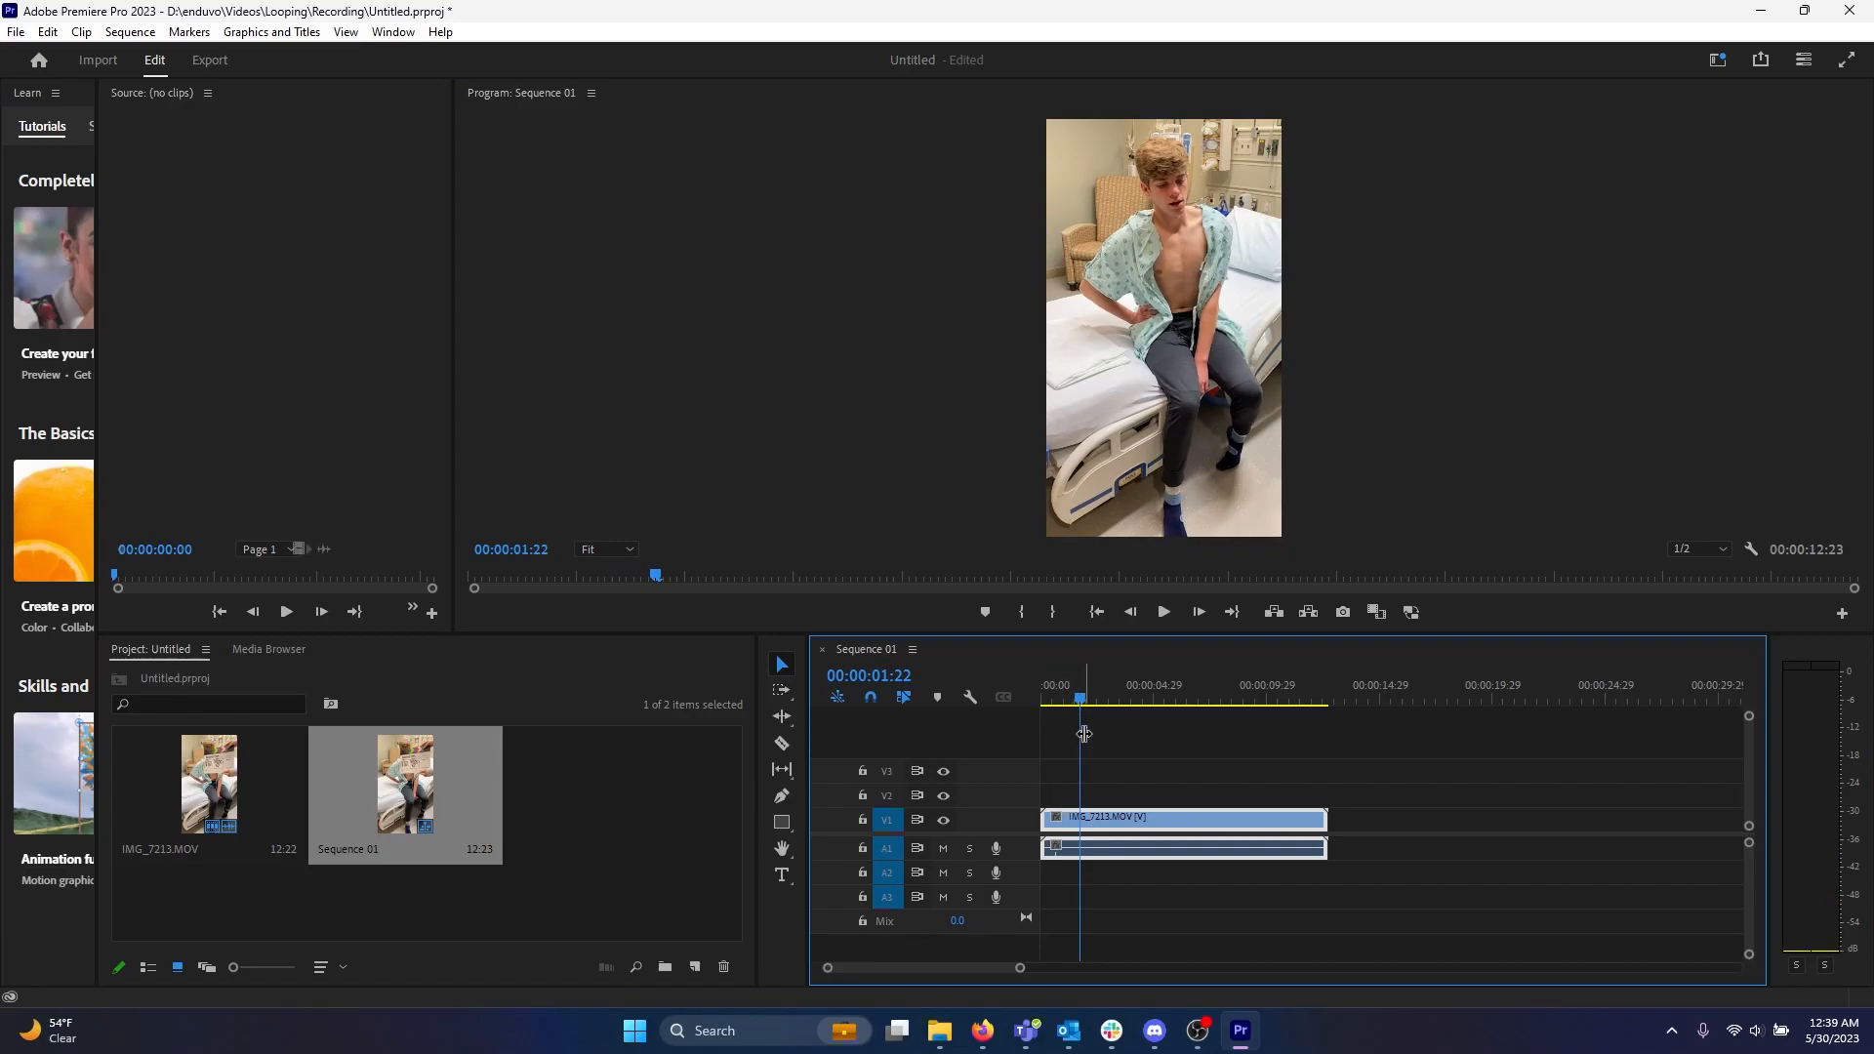
left_click(782, 746)
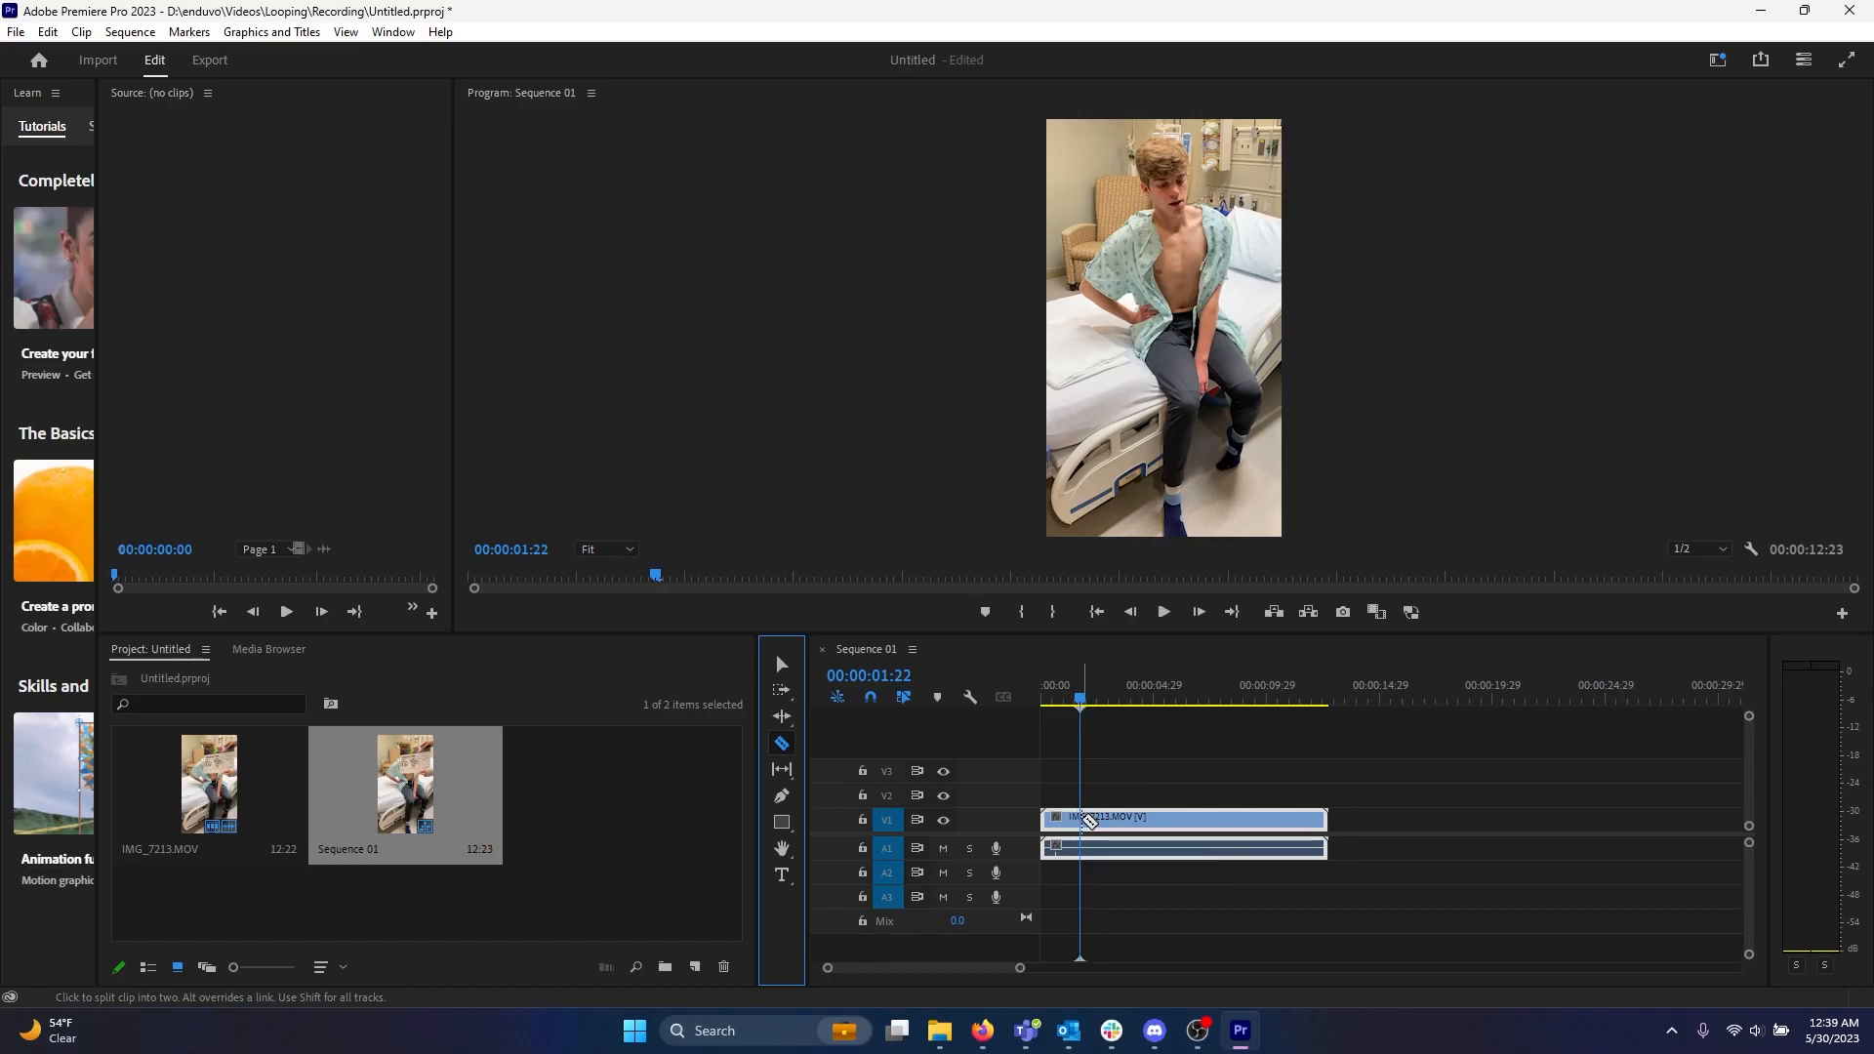
left_click(1088, 817)
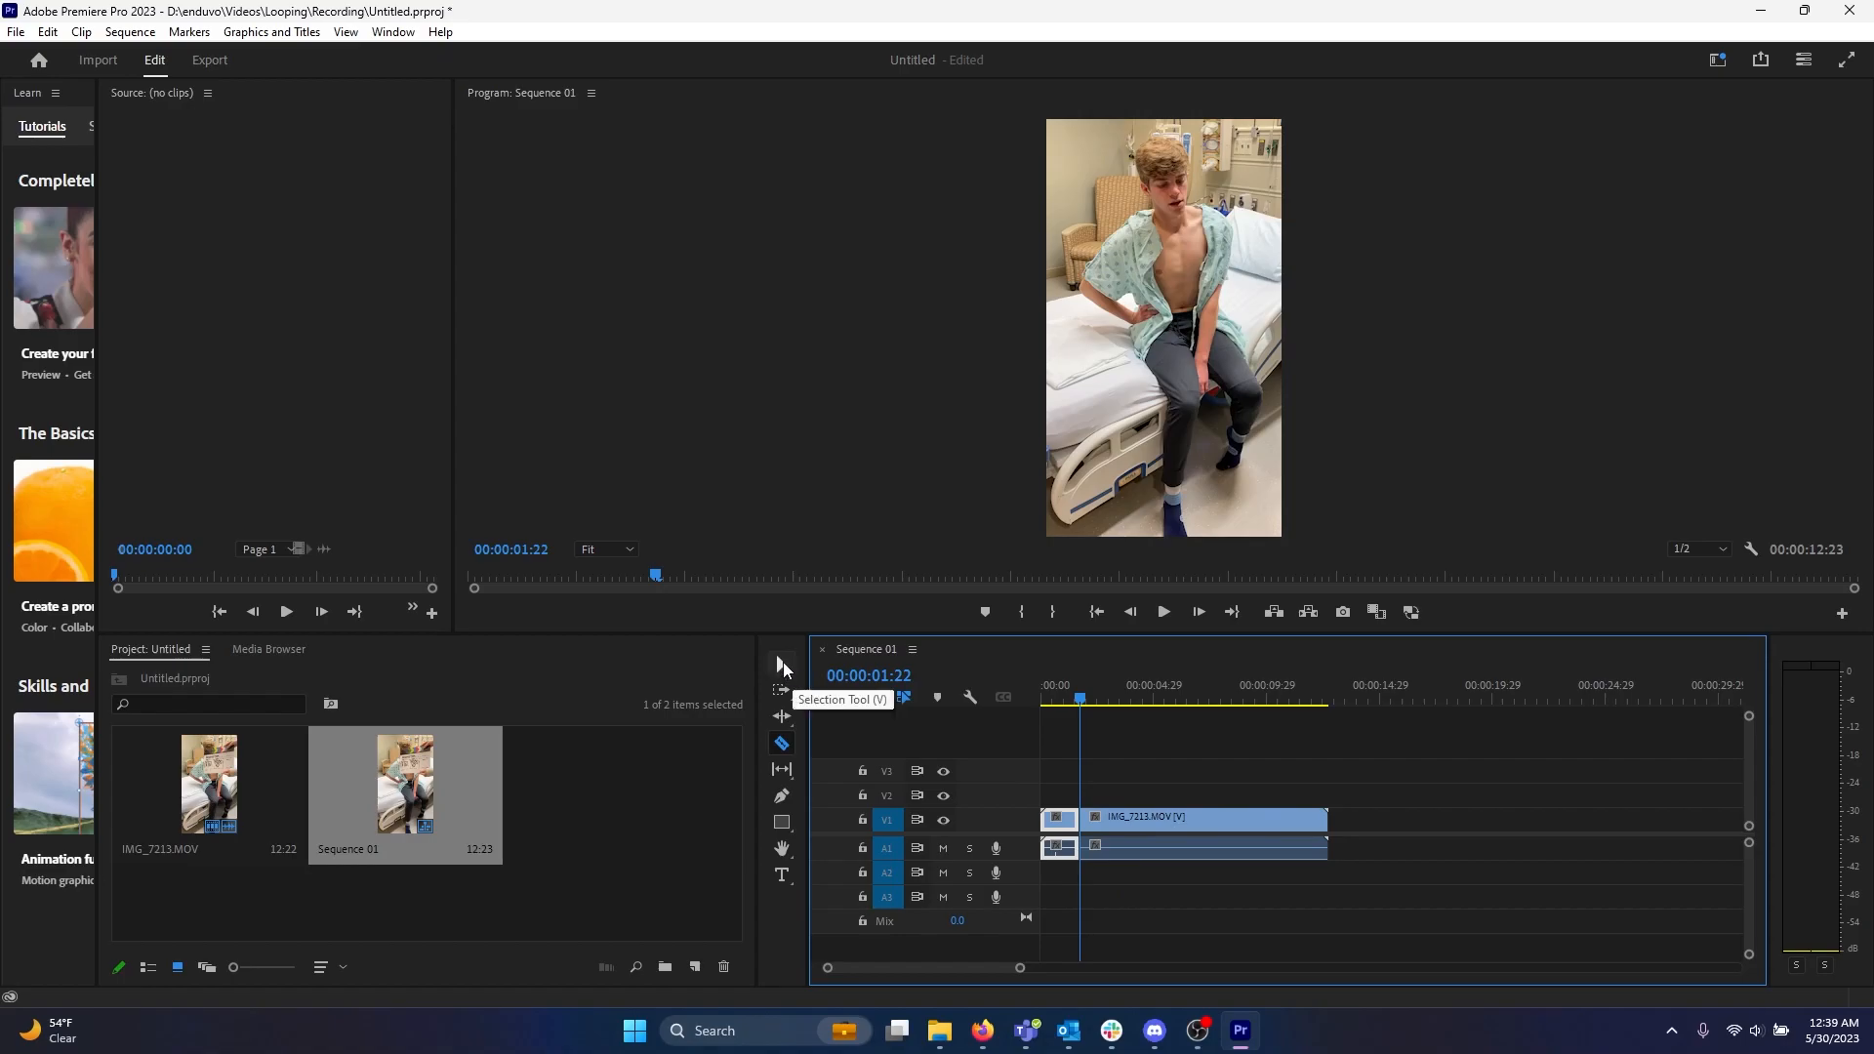
Delete the short first segment before the cut.
left_click(783, 664)
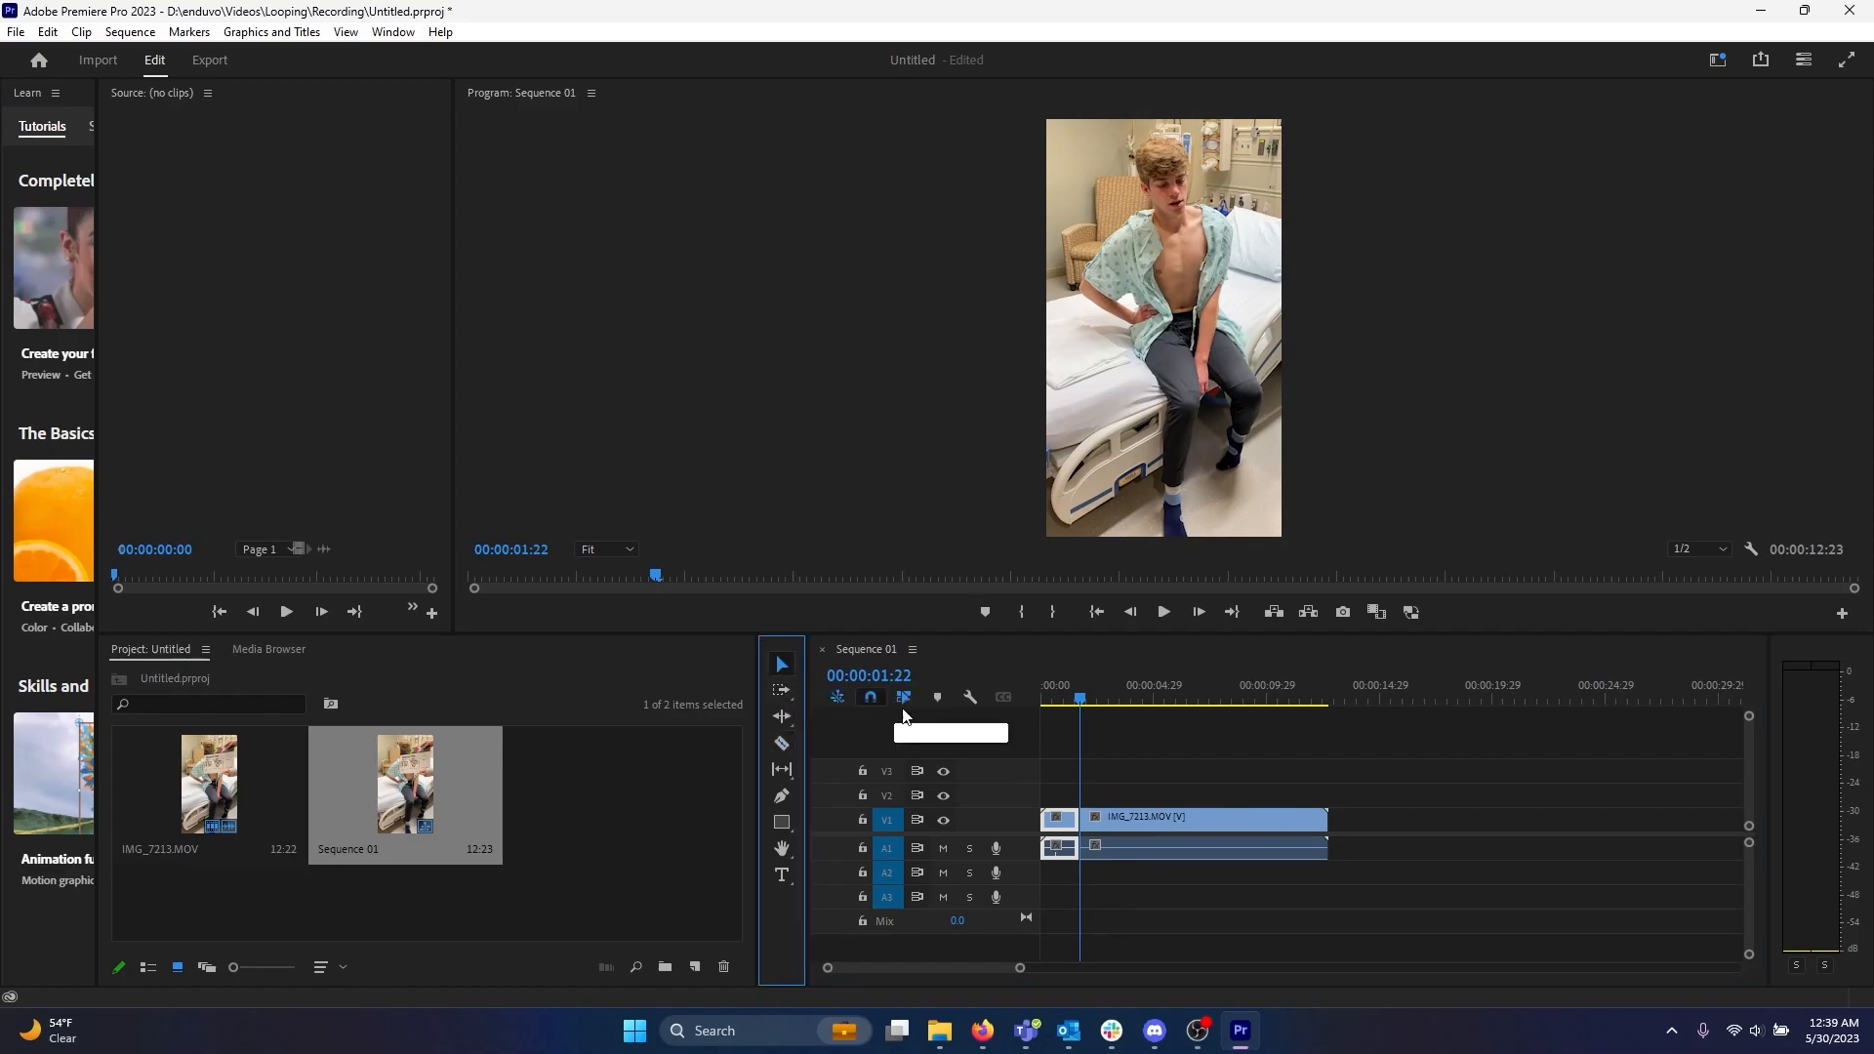
left_click(1068, 825)
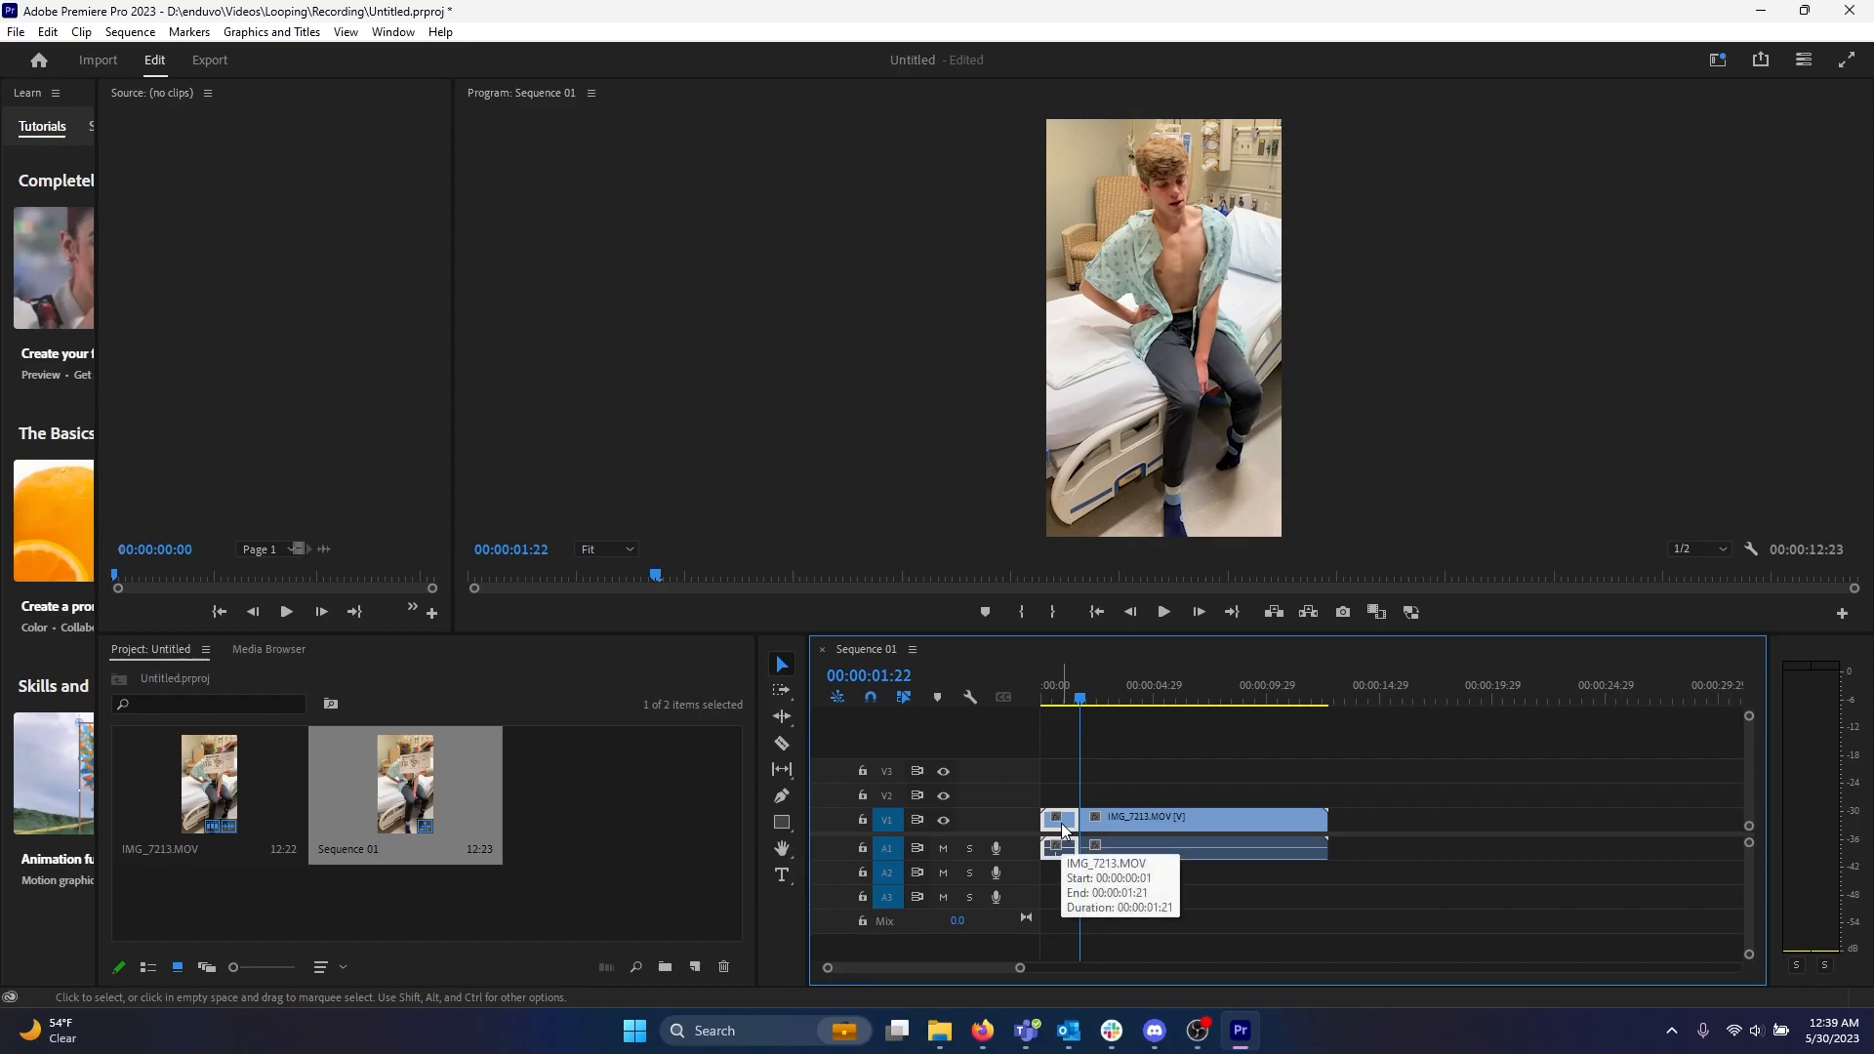
key("Delete")
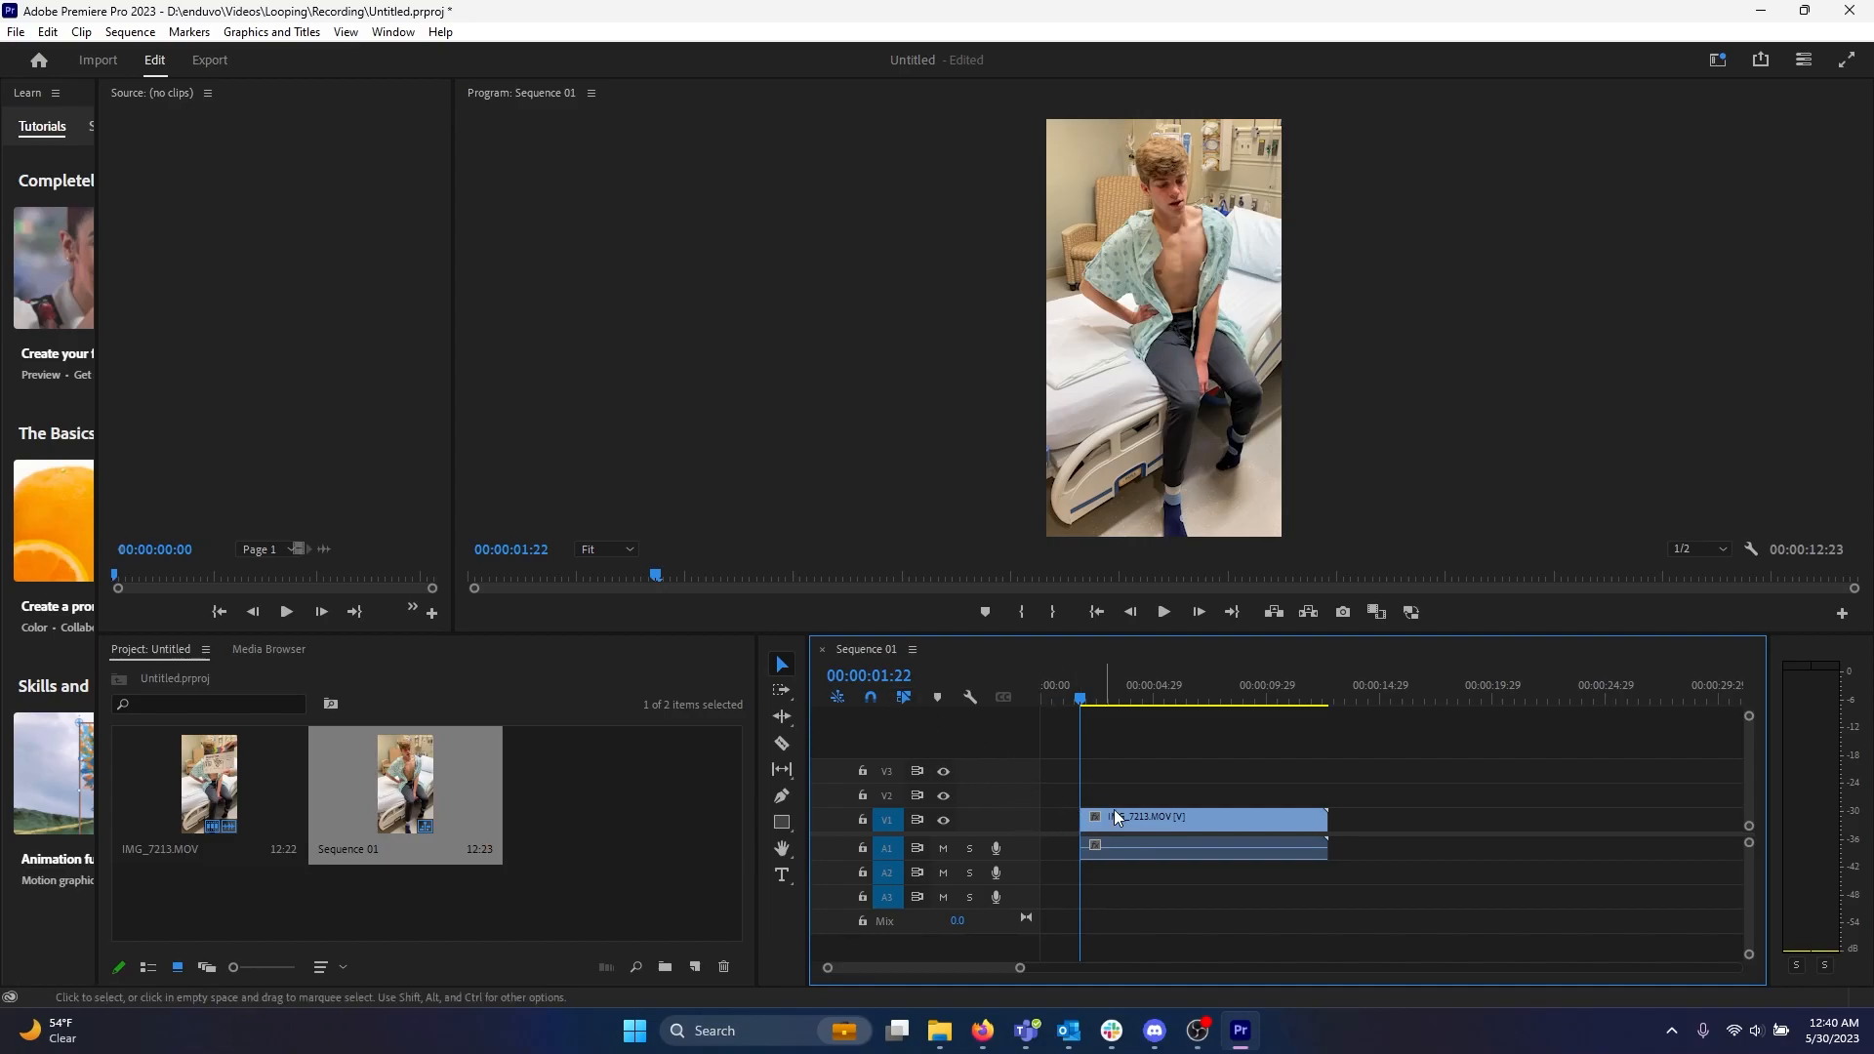
Move the remaining clip to the start of the sequence.
left_click(1173, 823)
left_click_drag(1225, 821, 1189, 823)
mouse_move(1074, 700)
left_mouse_down()
mouse_move(1039, 693)
mouse_move(1157, 705)
mouse_move(1038, 695)
mouse_move(1106, 703)
left_mouse_up()
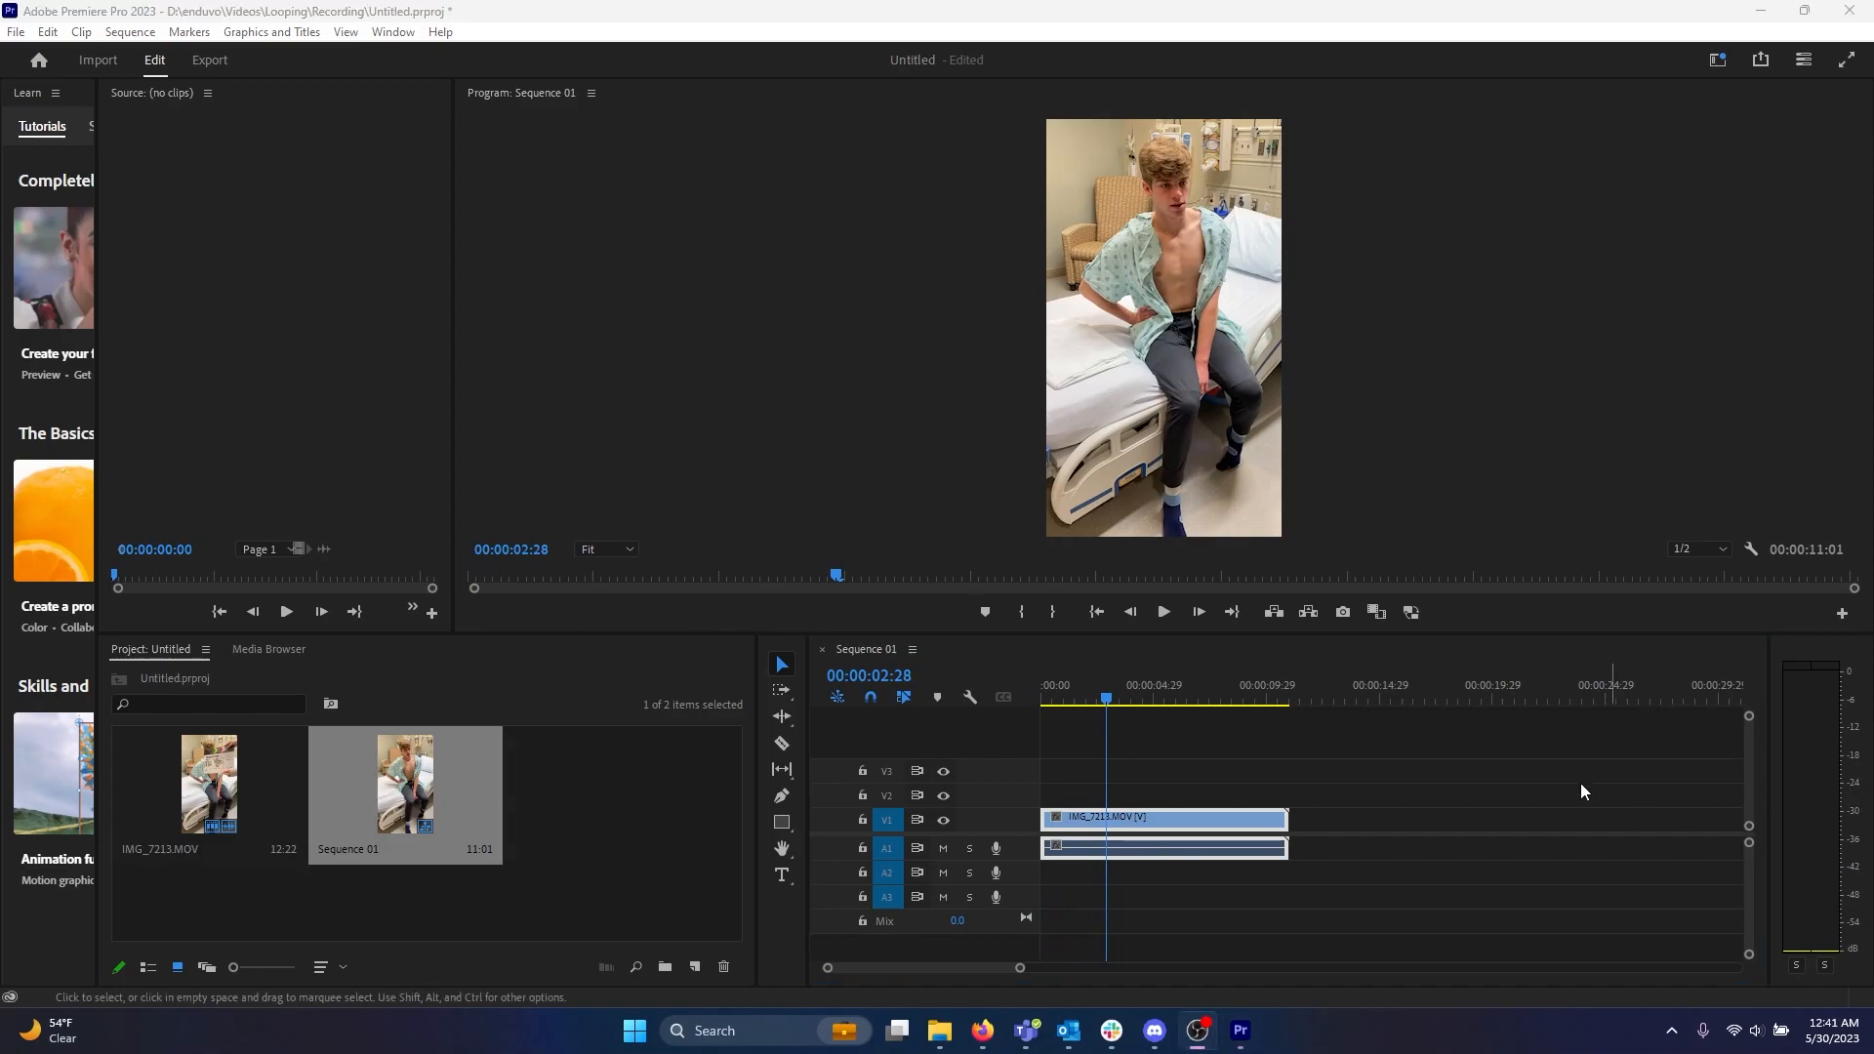
Paste a duplicate of the clip at the end of the sequence and butt it against the original.
left_click(1171, 811)
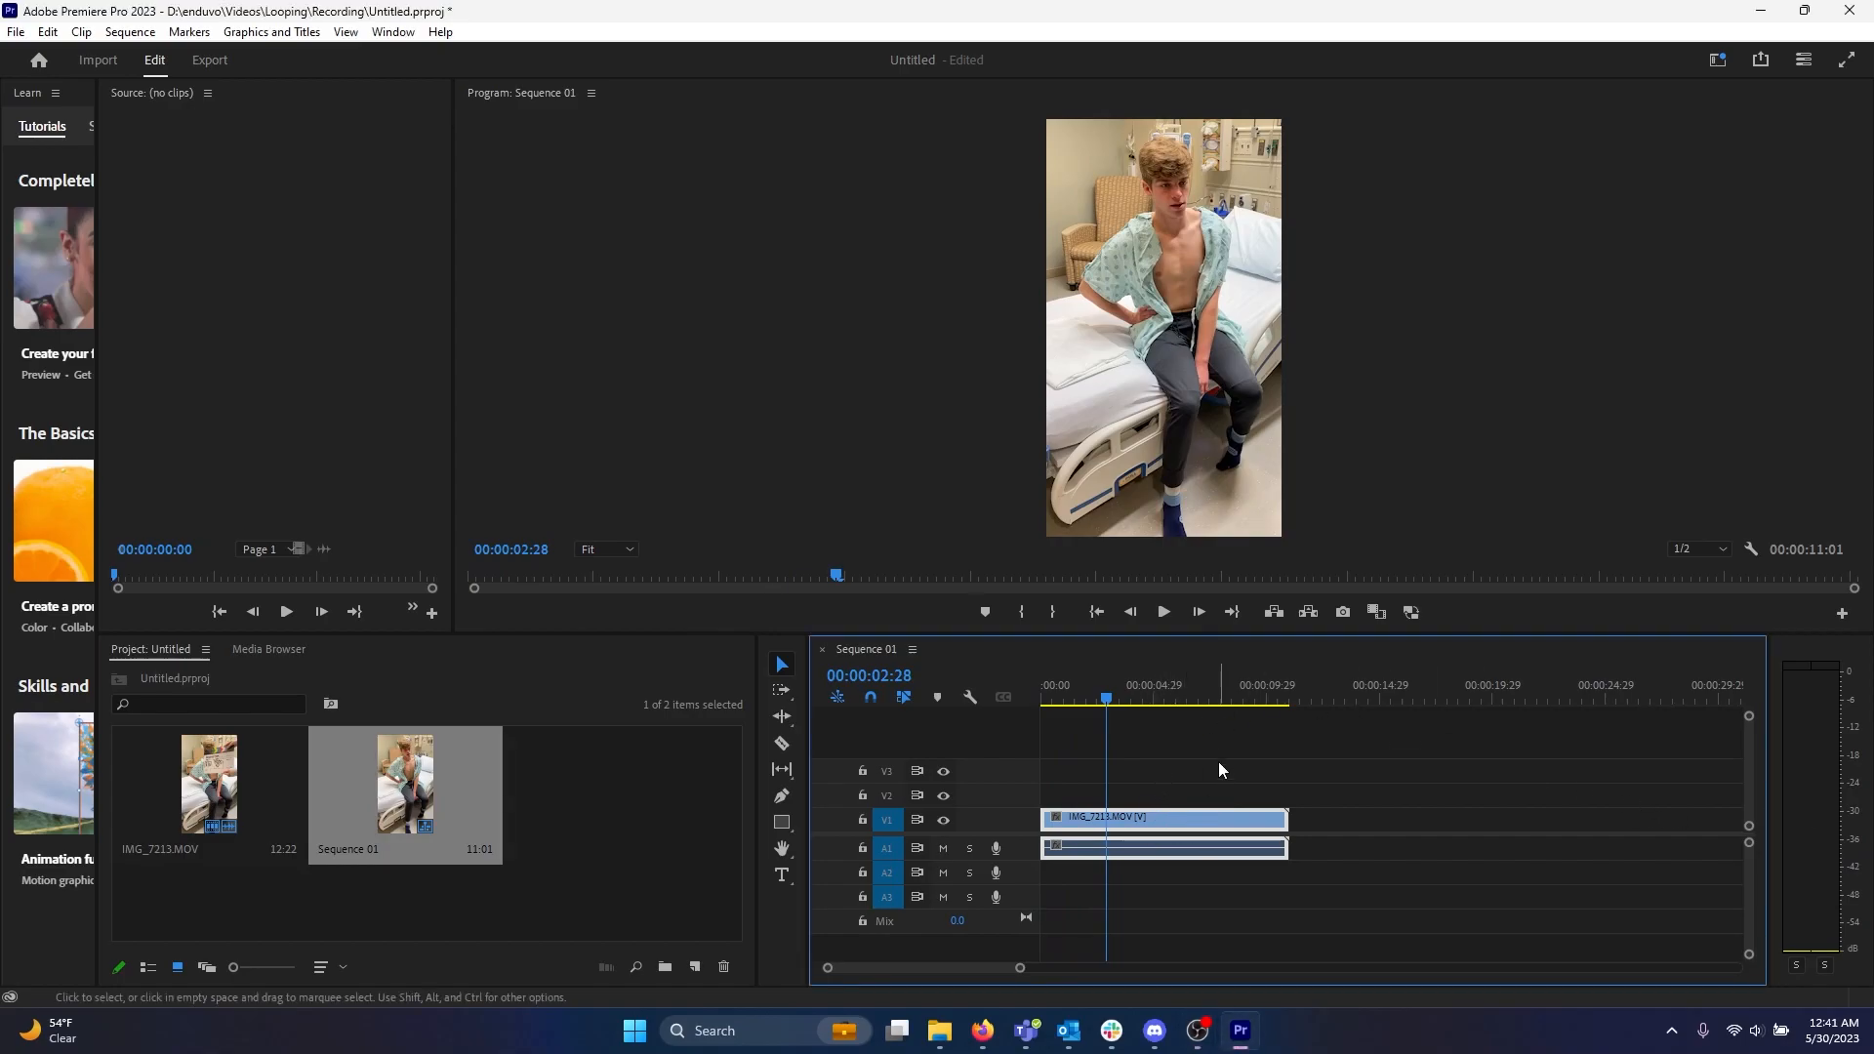
left_click(1218, 761)
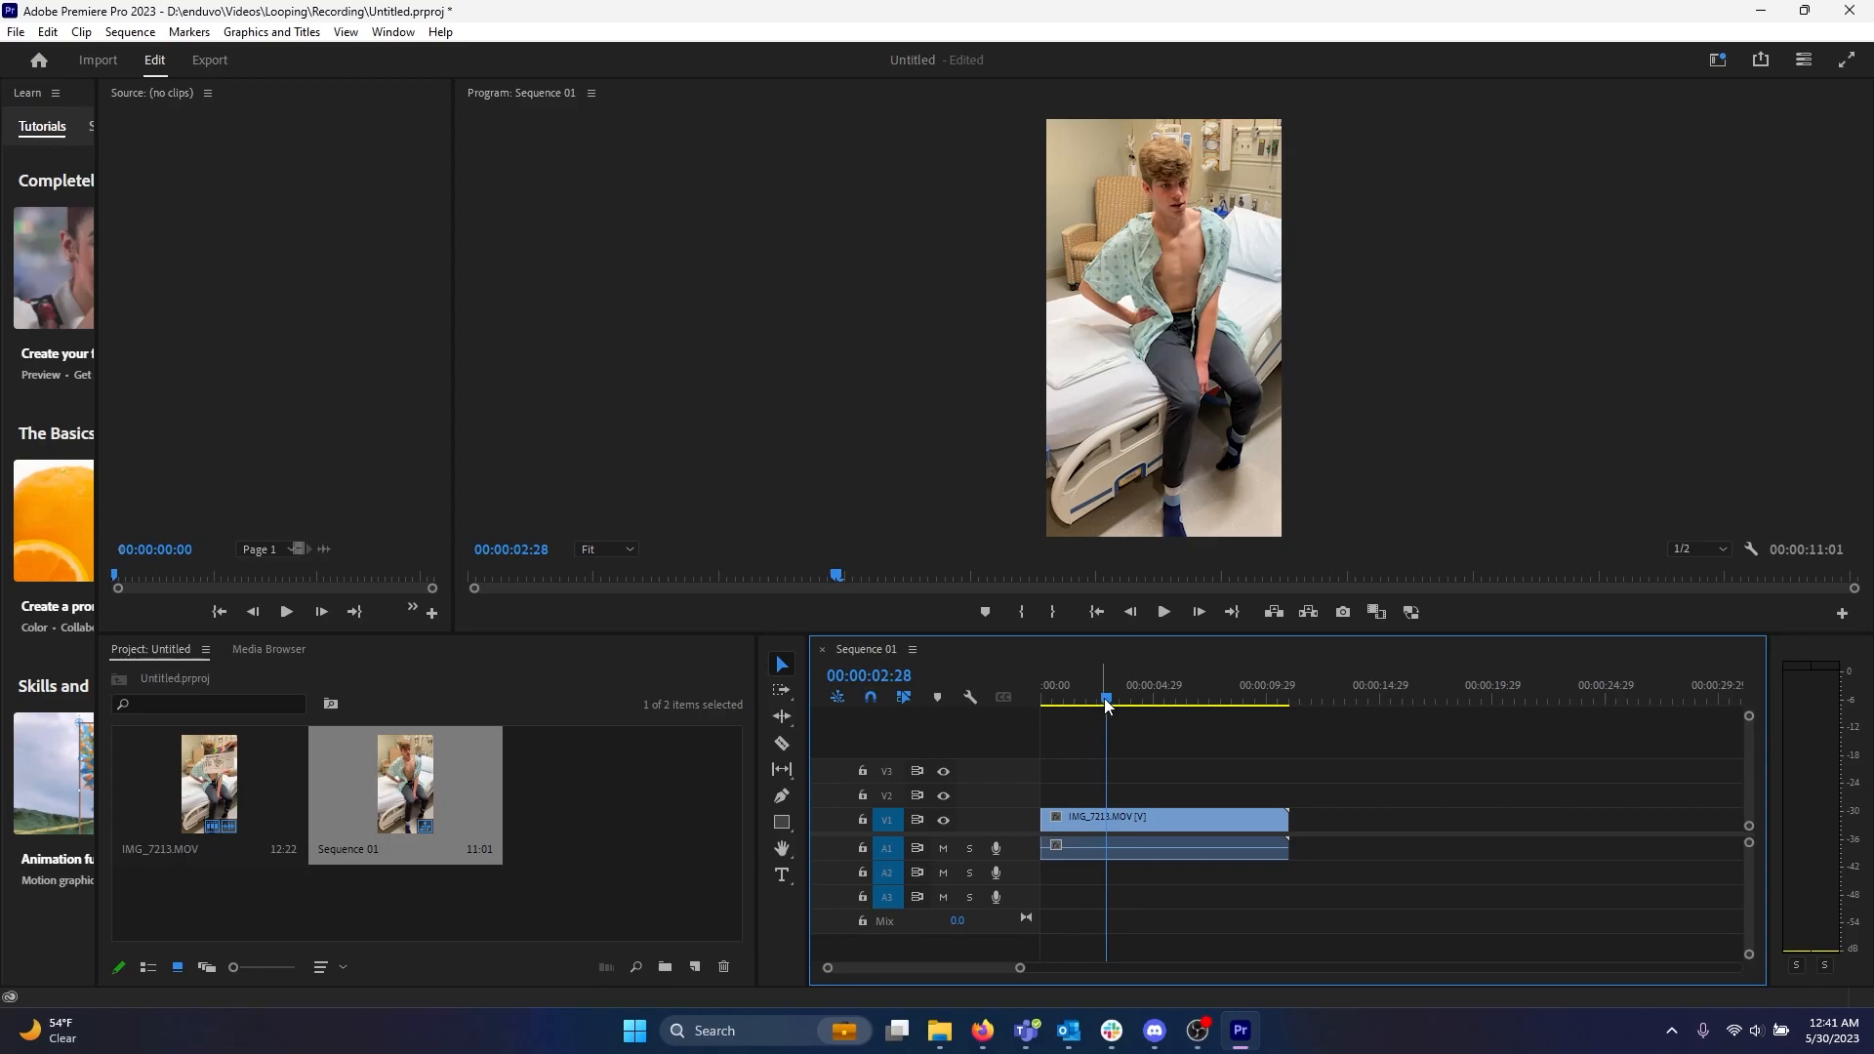
left_click_drag(1105, 694, 1303, 700)
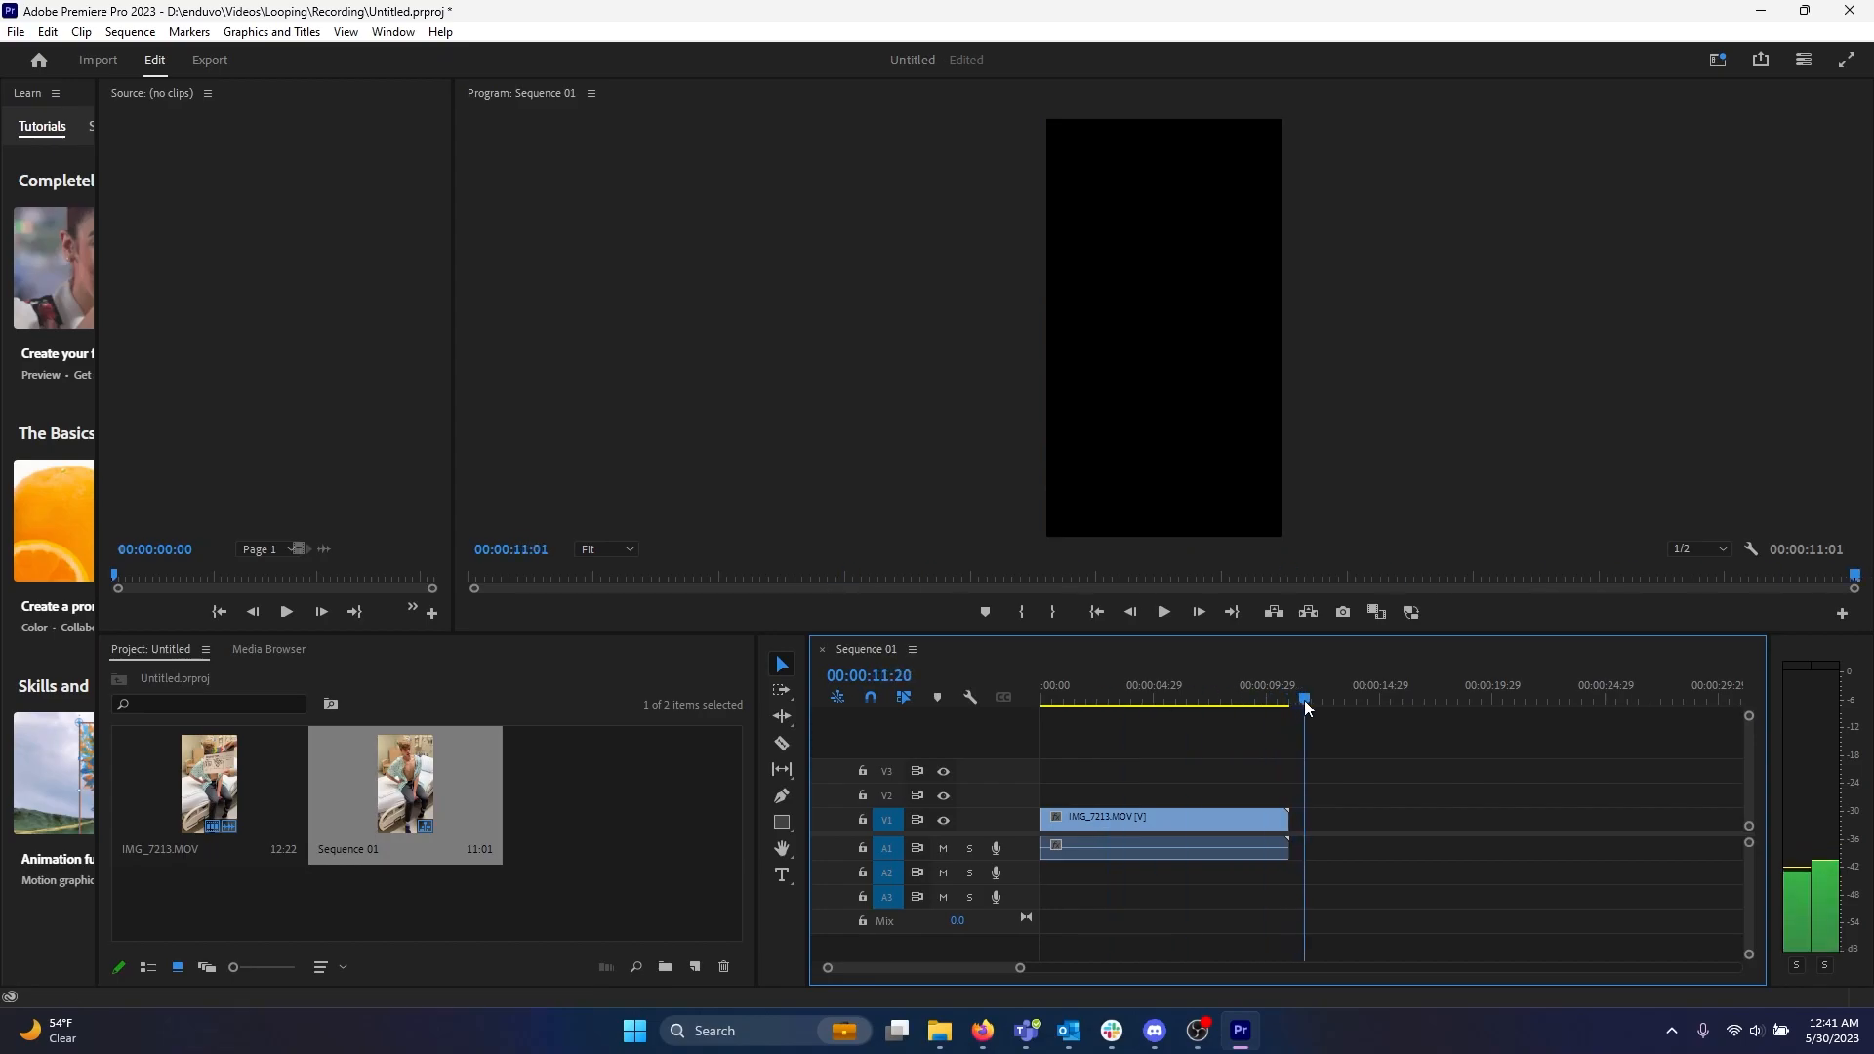
left_click(1169, 816)
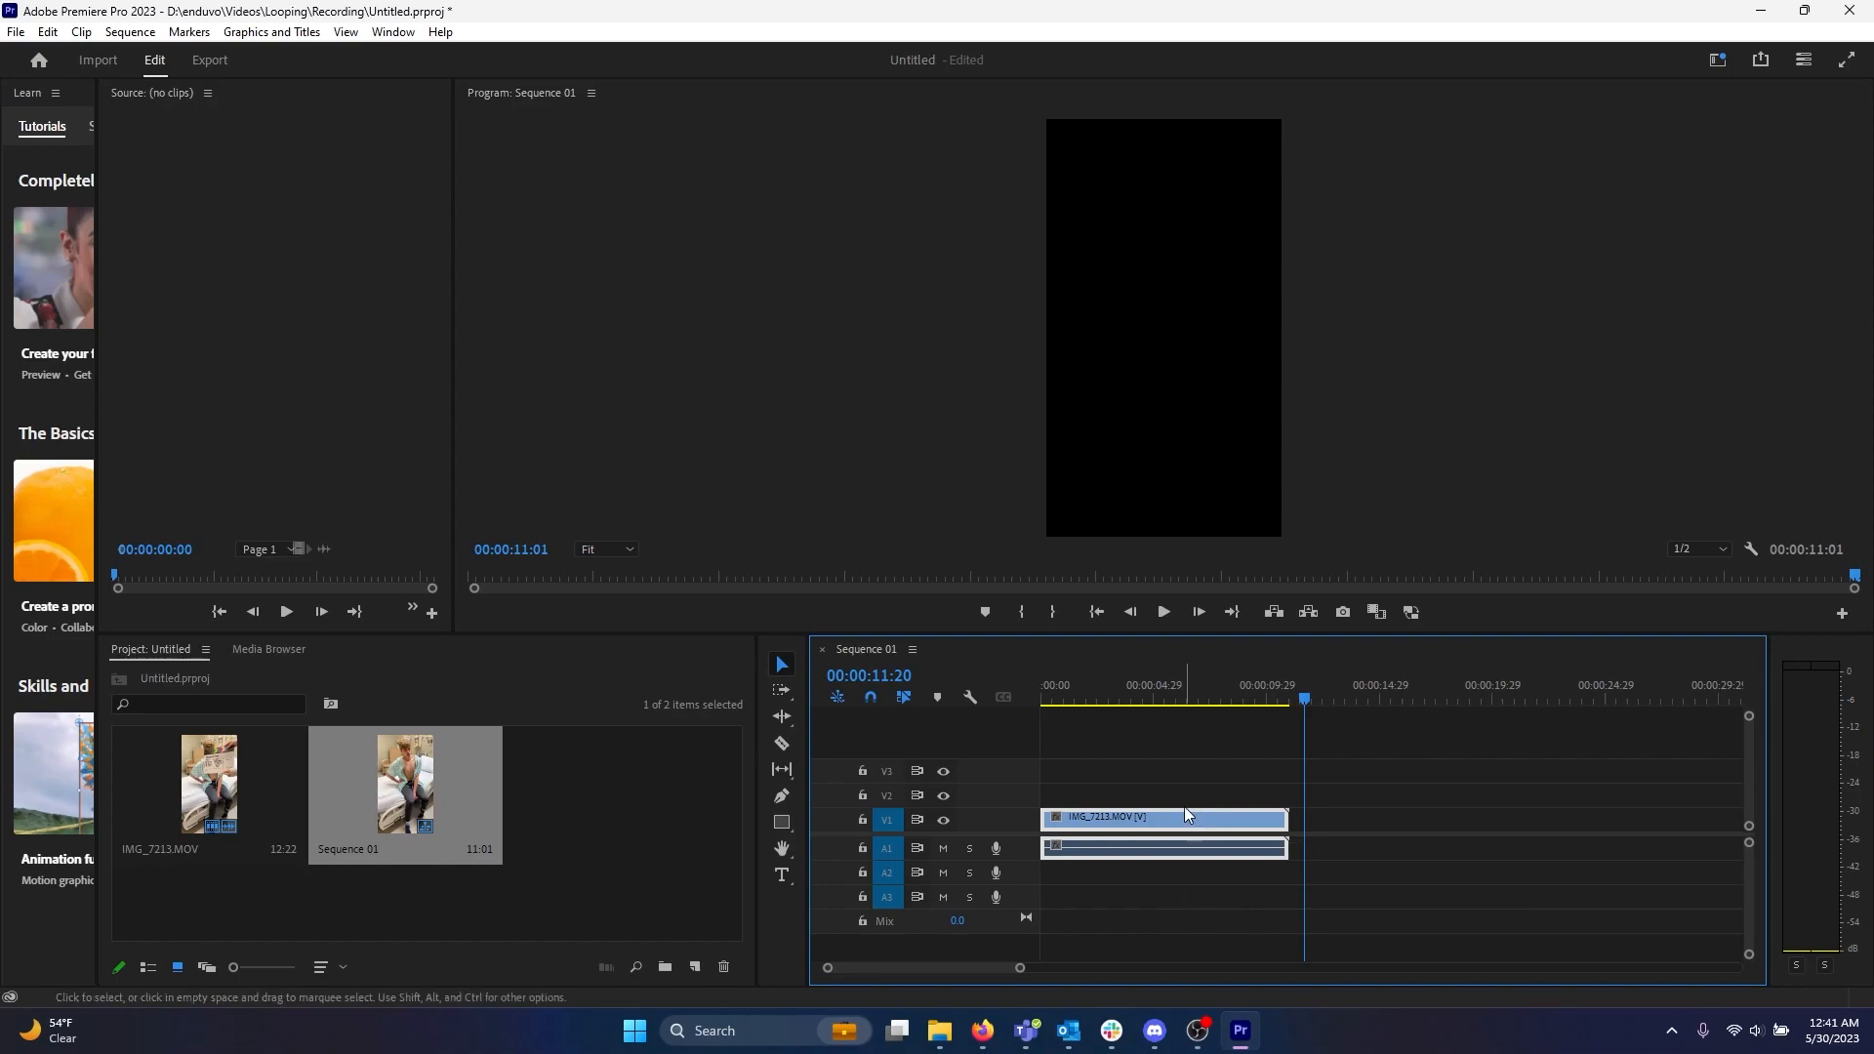
key("ctrl+v")
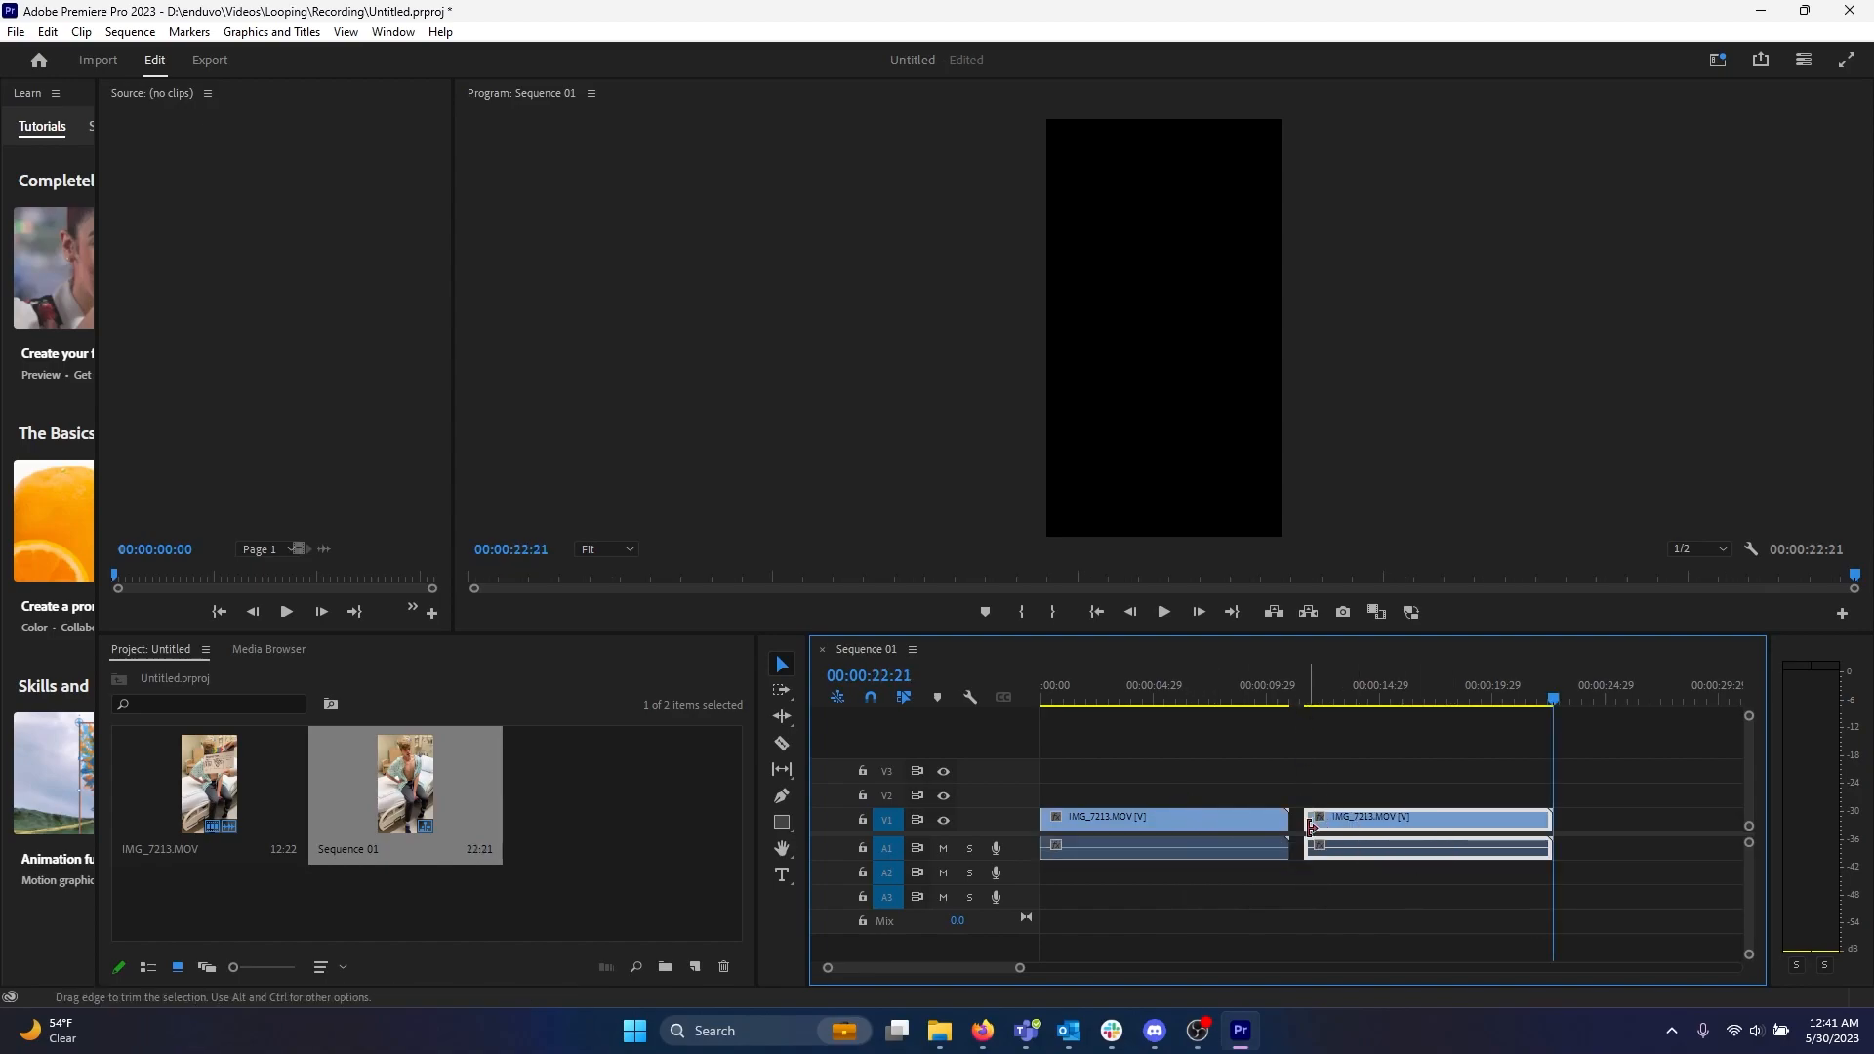
left_click_drag(1407, 816, 1393, 817)
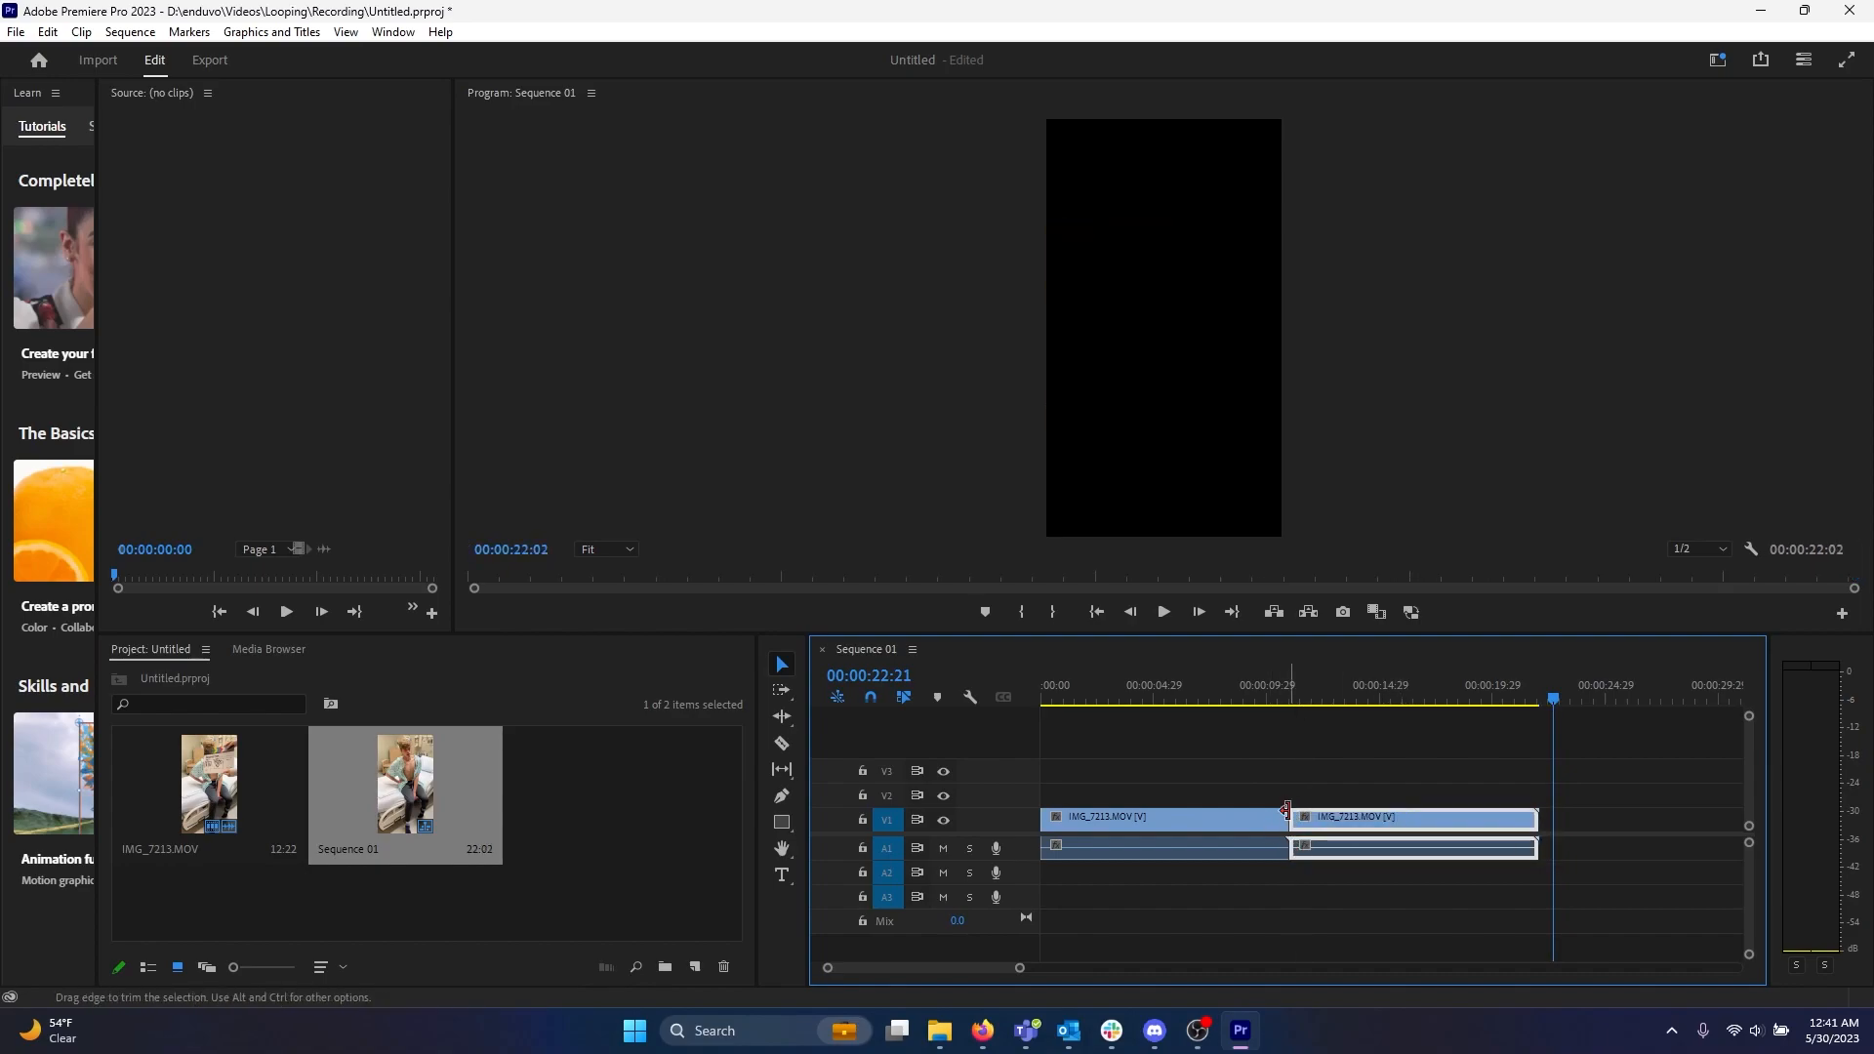
Reverse the speed of the second clip in the Clip Speed / Duration settings.
left_click_drag(1300, 683, 1280, 686)
left_click_drag(1242, 675, 1331, 699)
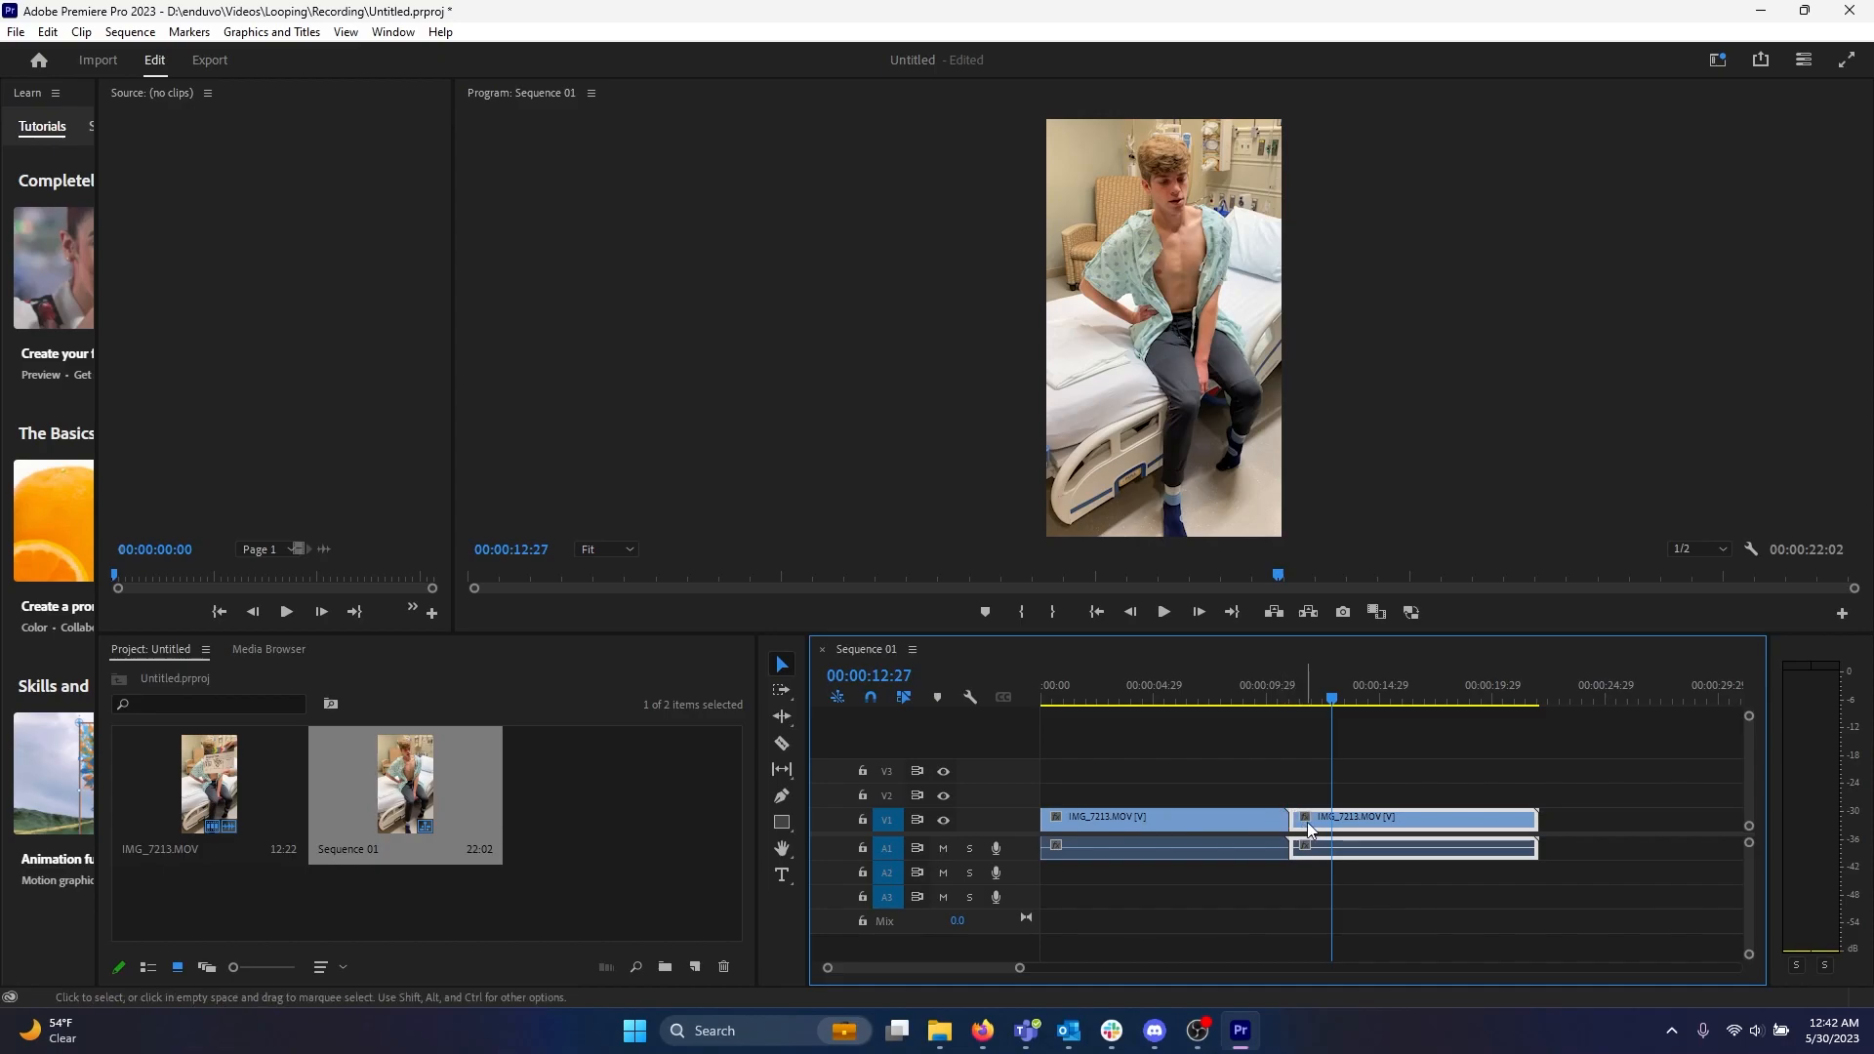
right_click(1423, 818)
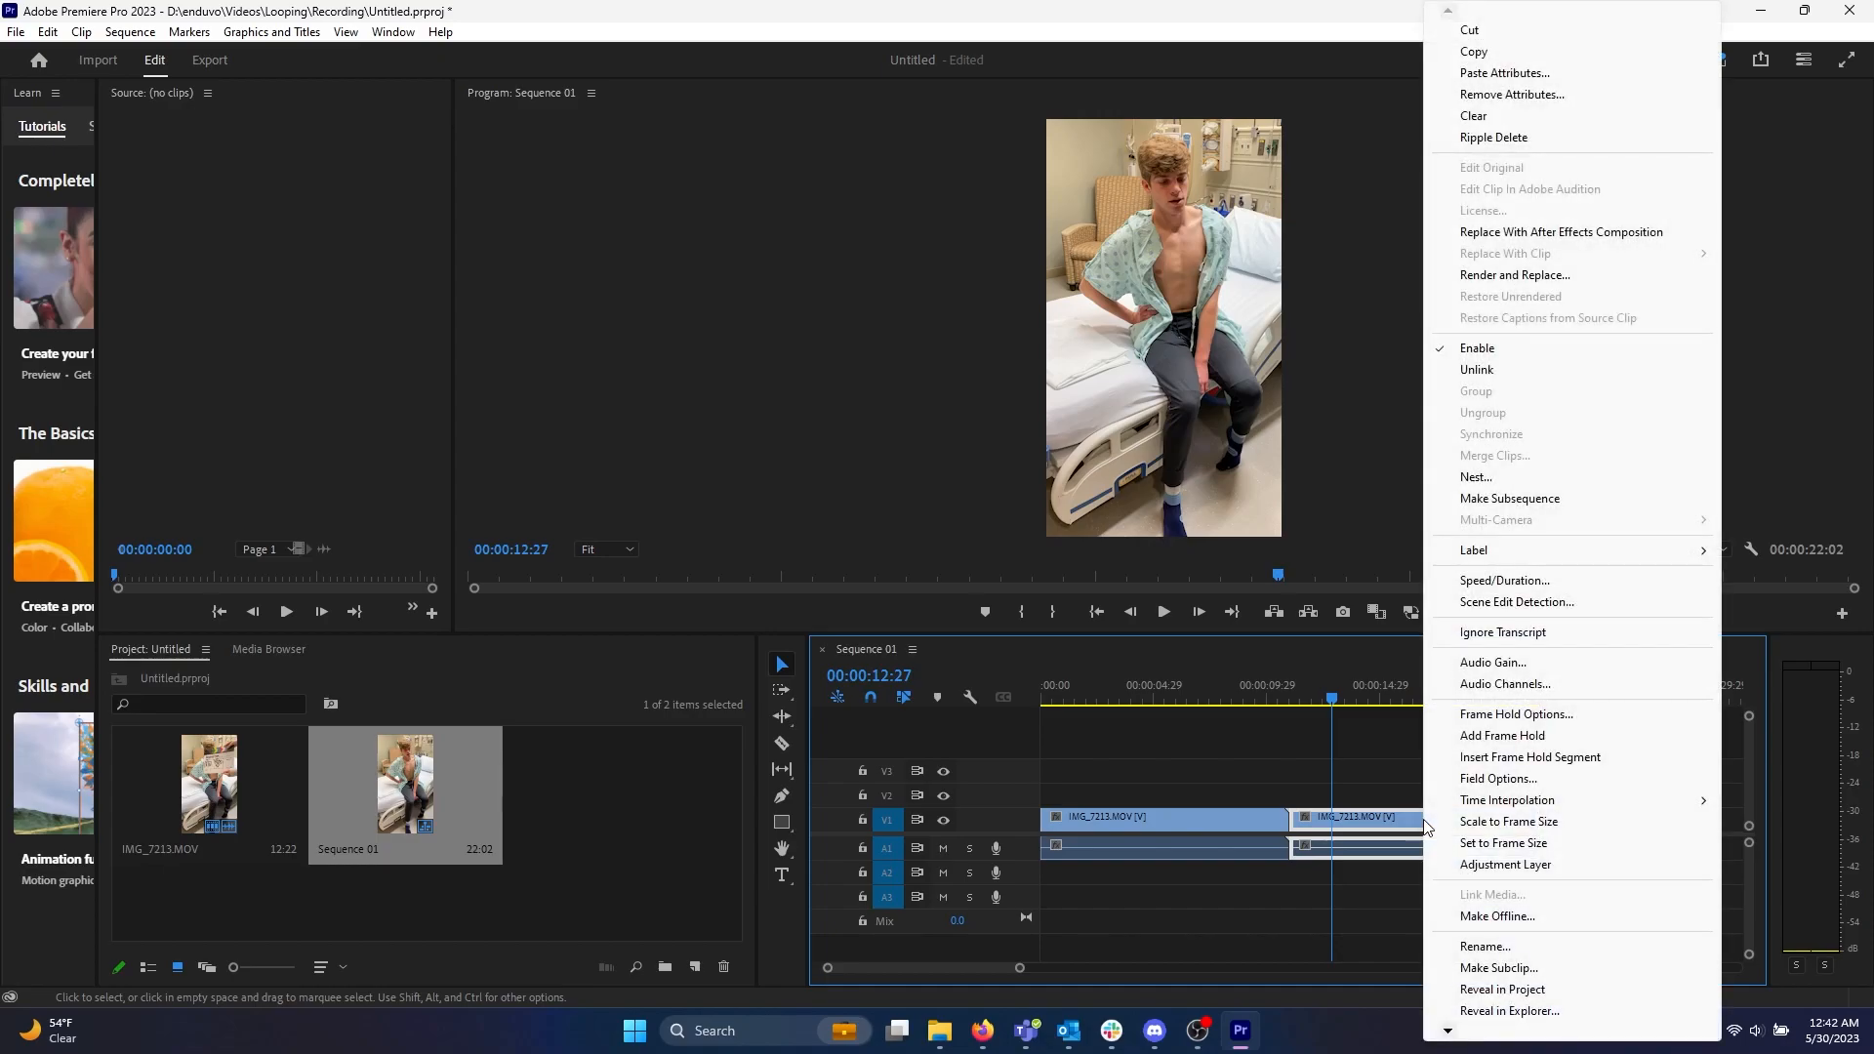
left_click(1523, 583)
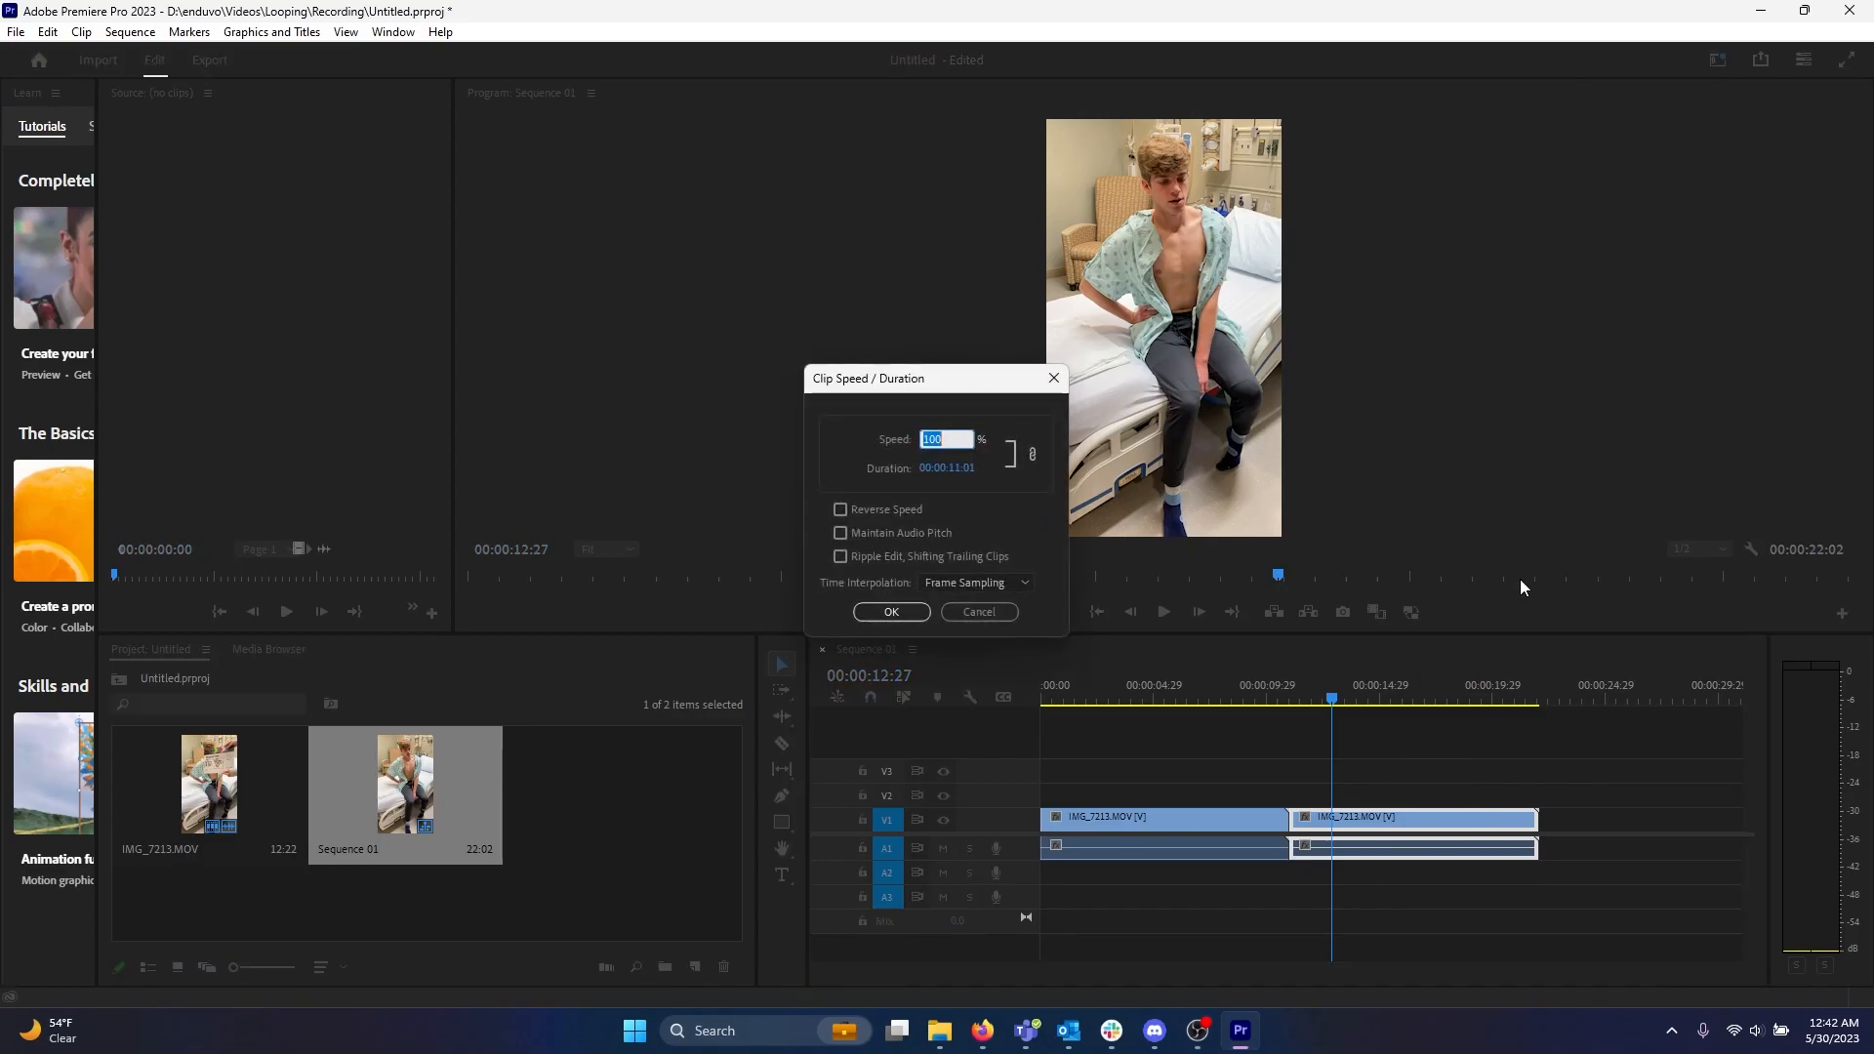
left_click(862, 507)
left_click(887, 612)
Select both the forward and reversed clips, paste copies at the sequence end, and close the gap.
mouse_move(1331, 698)
left_mouse_down()
mouse_move(1223, 699)
mouse_move(1308, 711)
left_mouse_up()
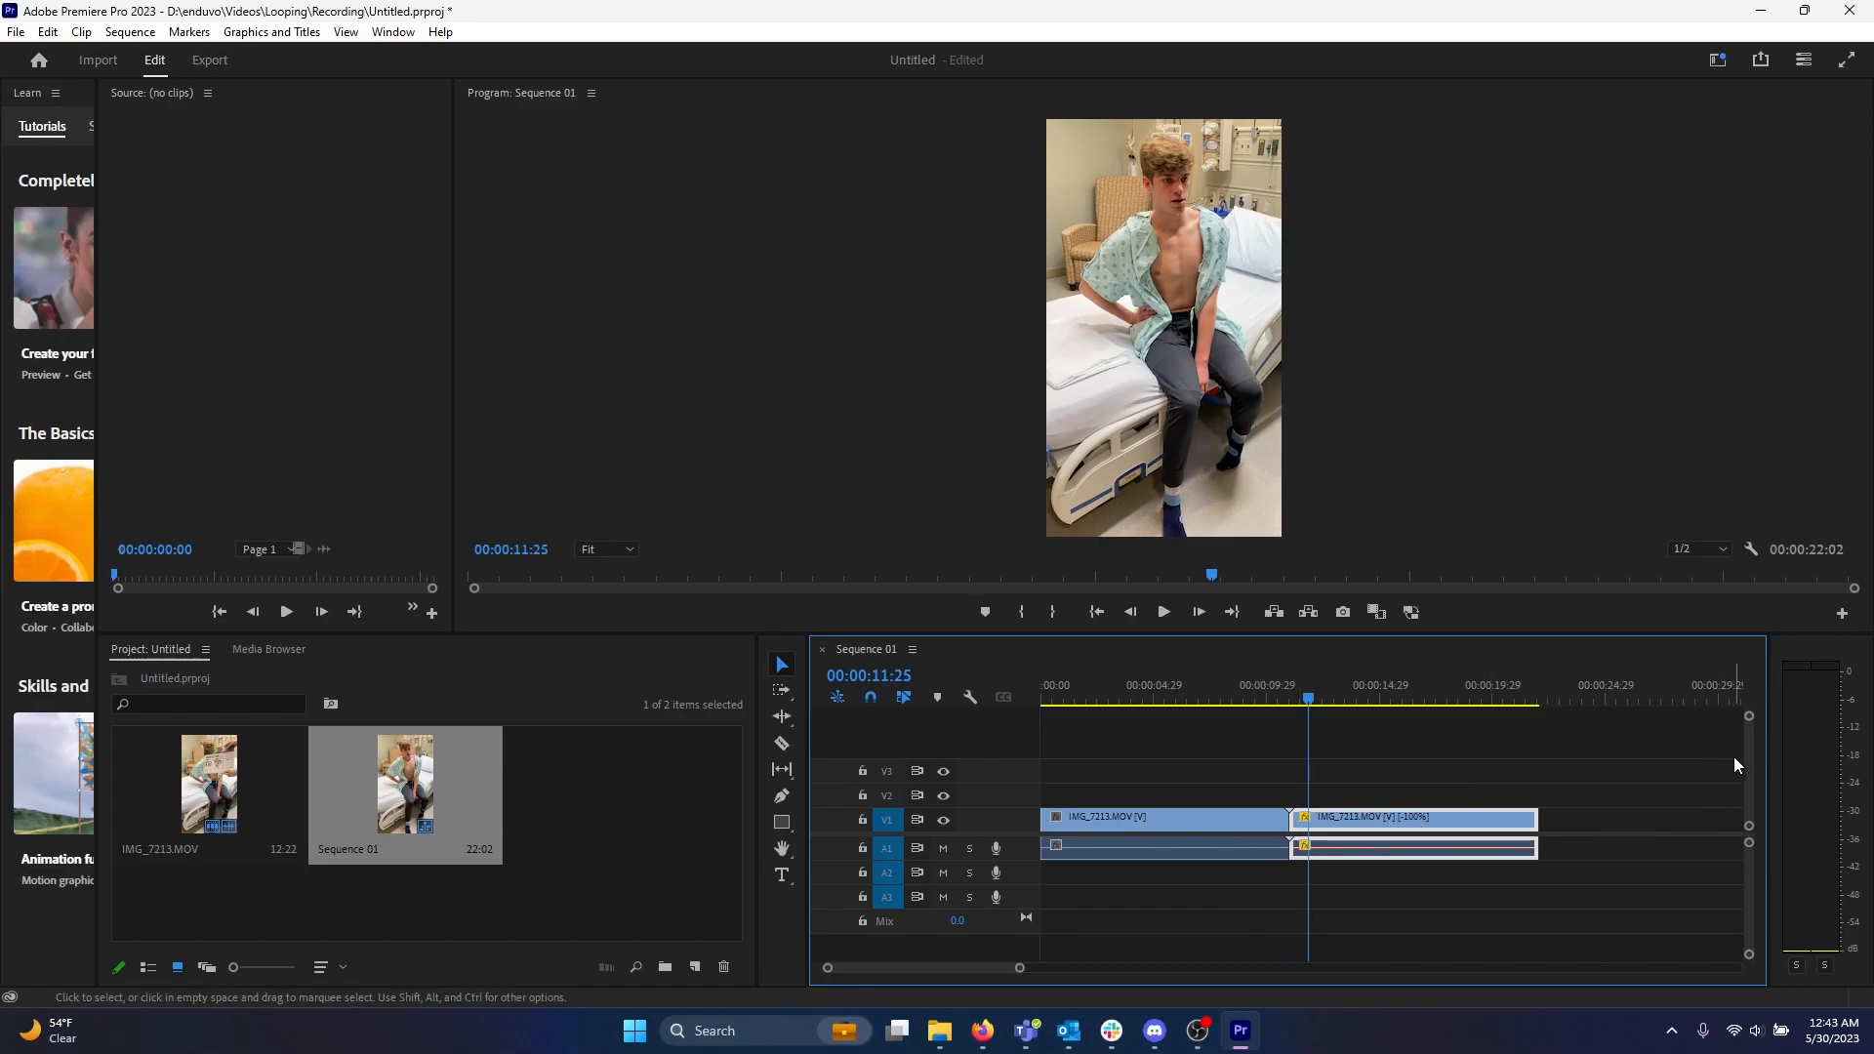
left_click_drag(1019, 968, 1372, 968)
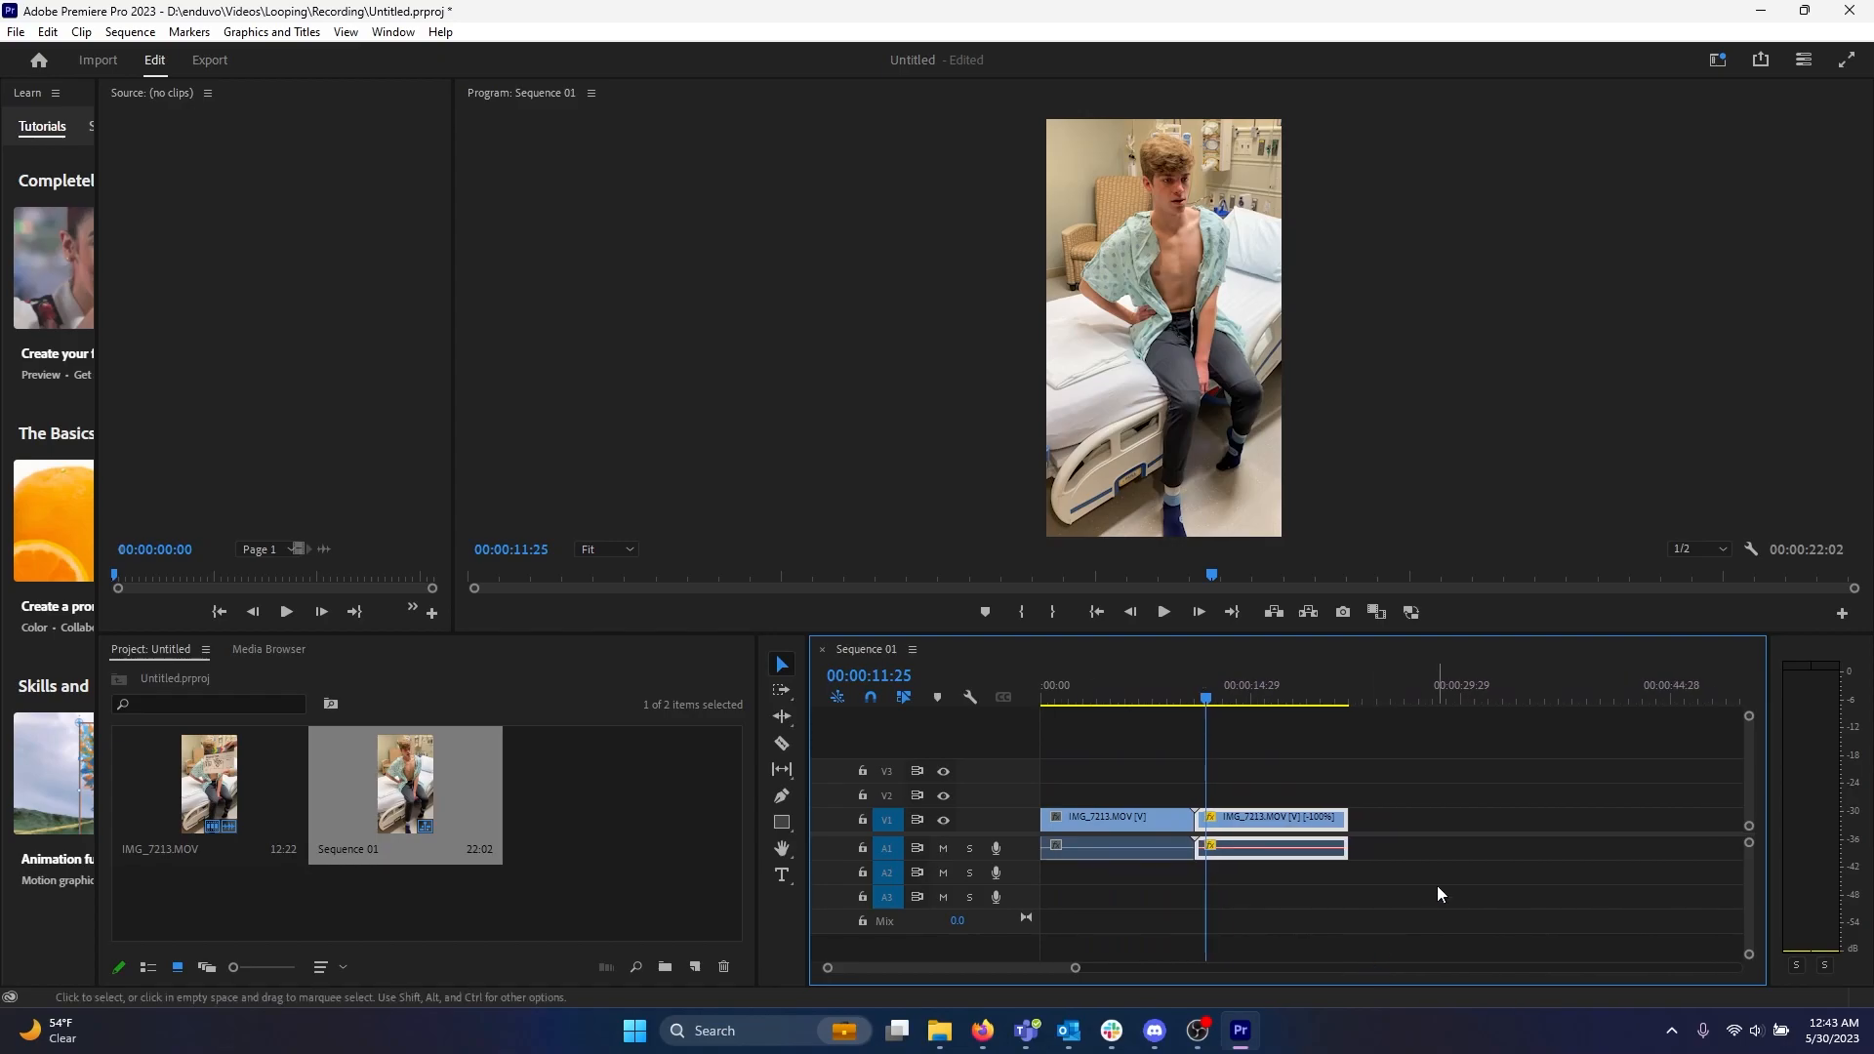
left_click(1257, 816)
left_click(1115, 814, "shift")
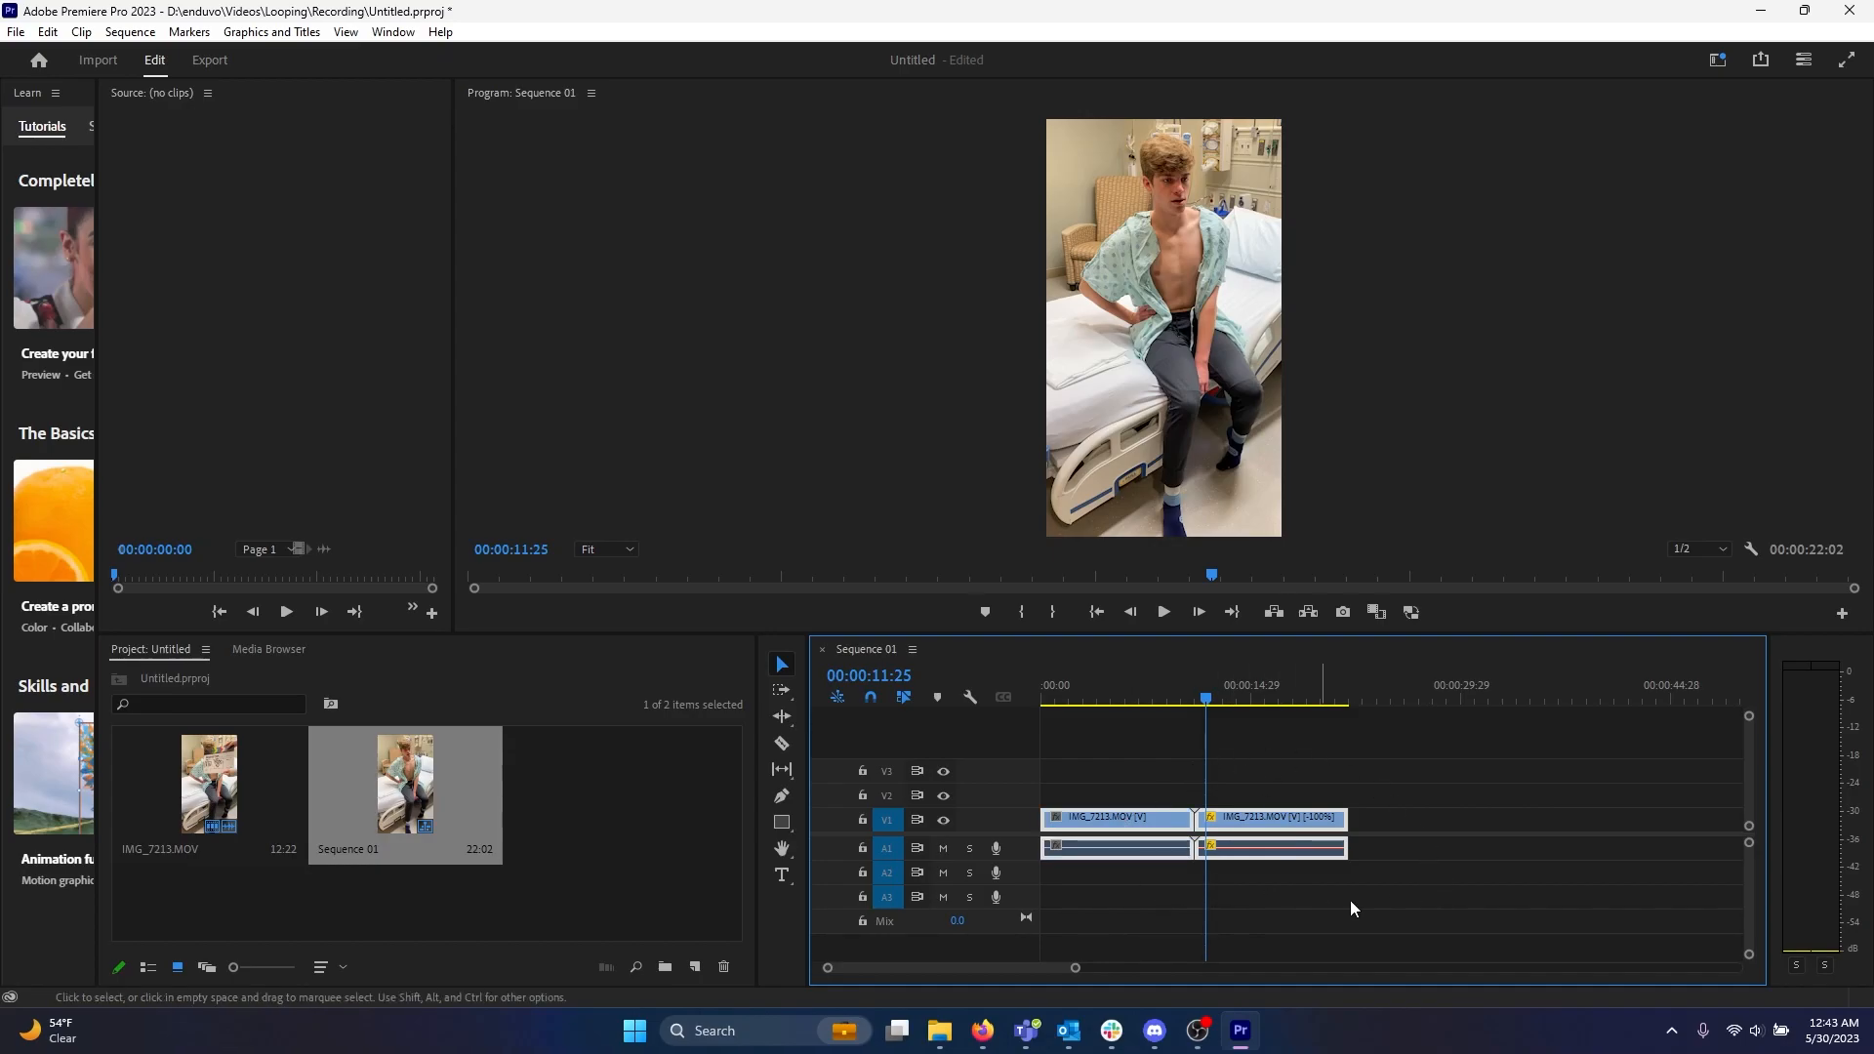
left_click_drag(1208, 698, 1378, 700)
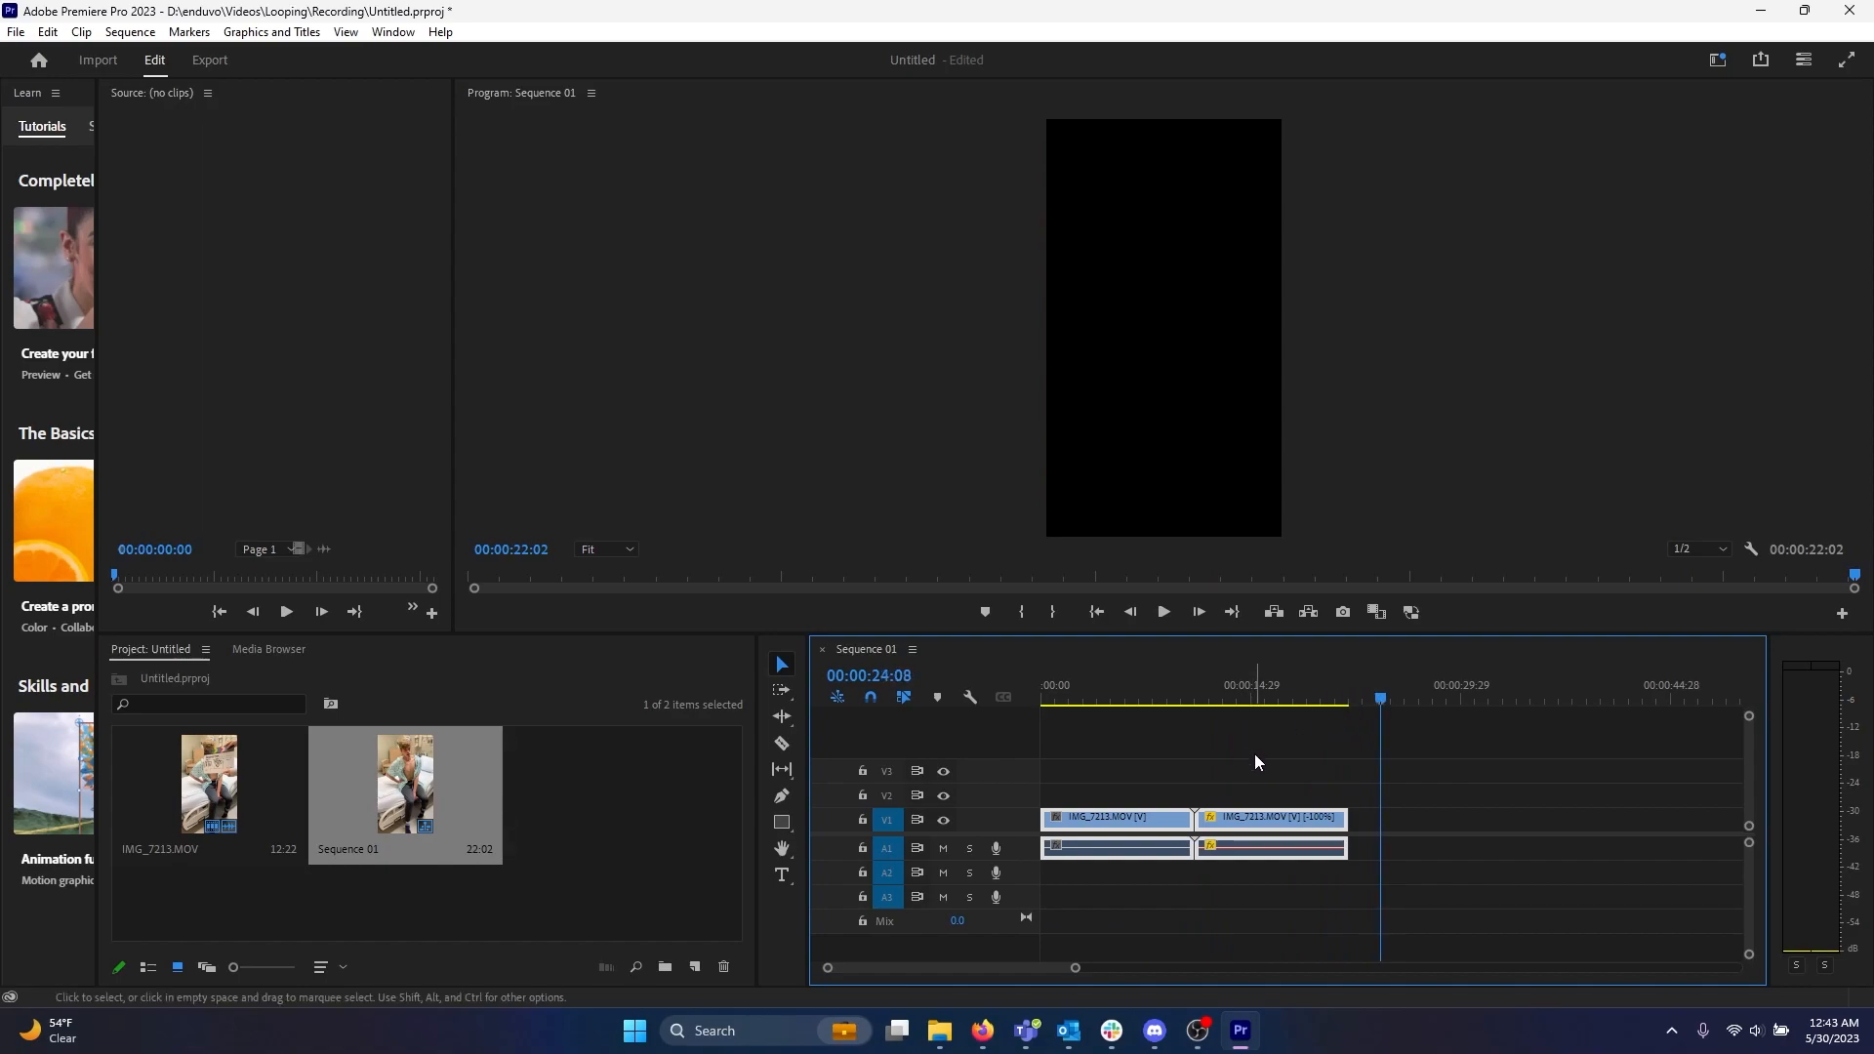
key("ctrl+v")
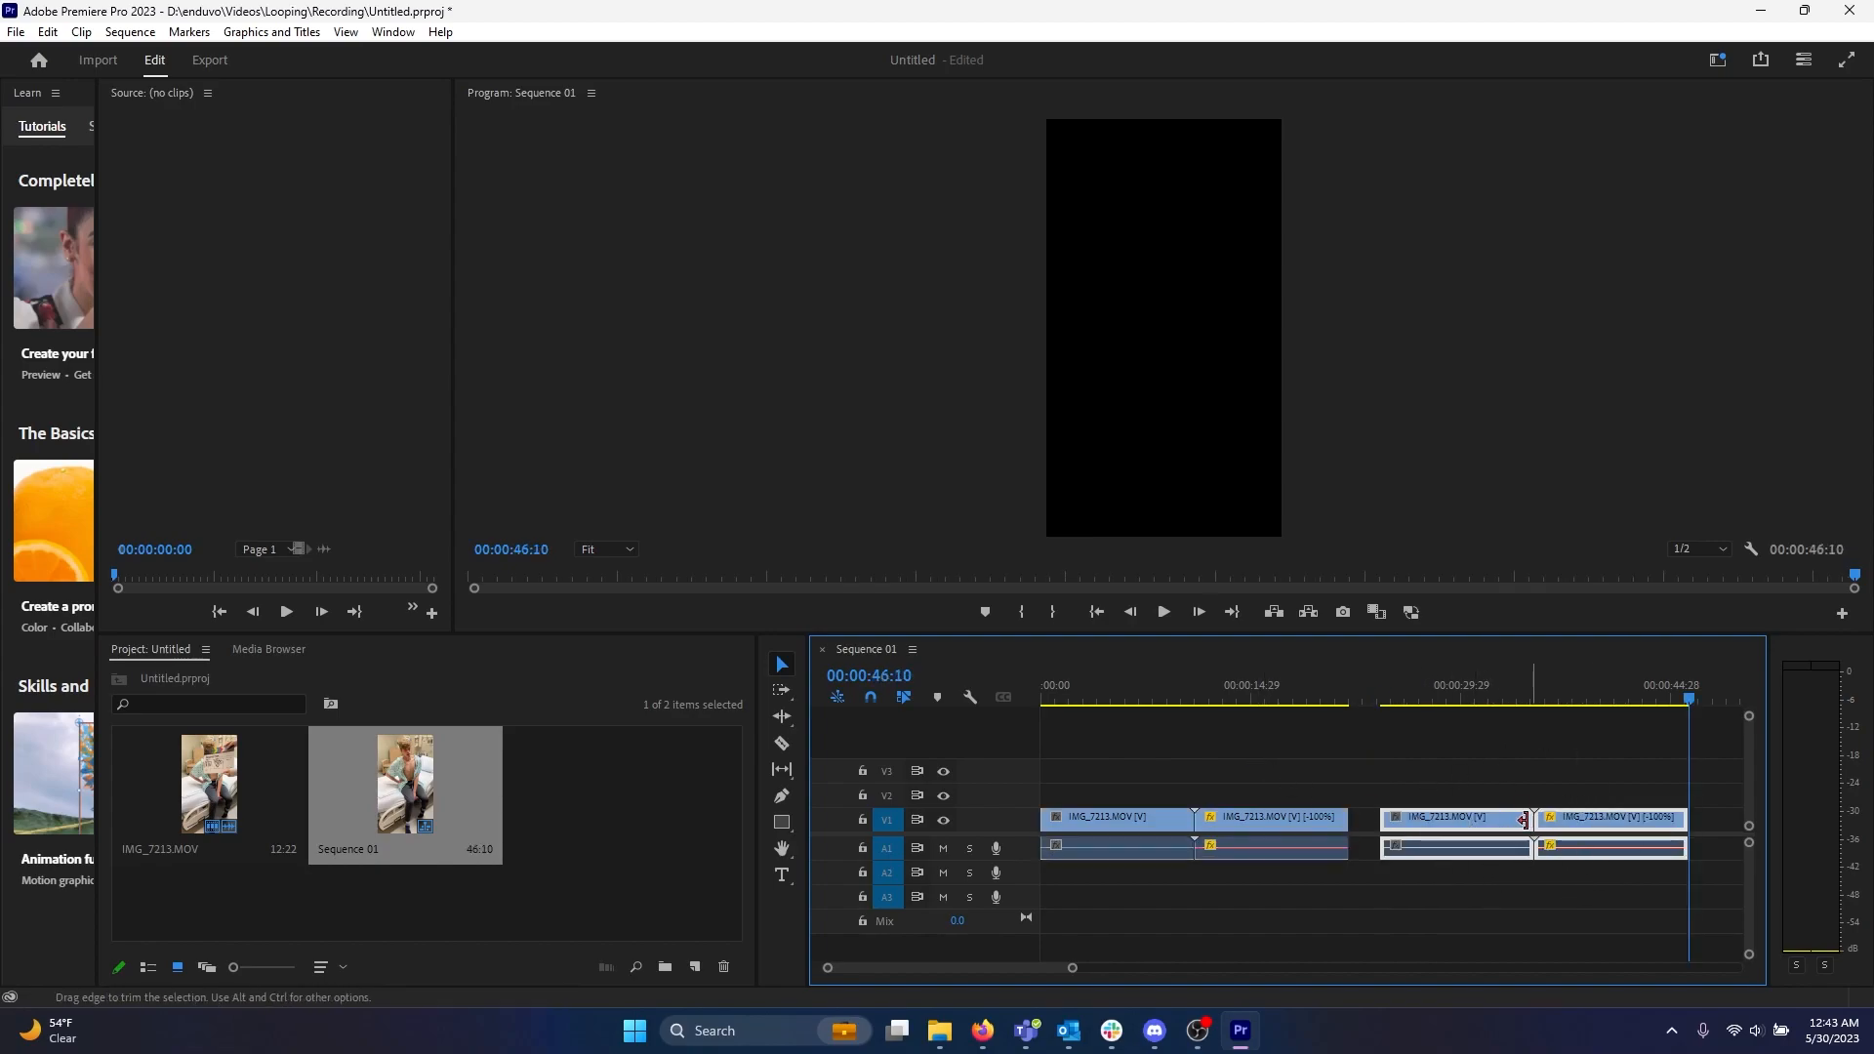
left_click_drag(1482, 817, 1435, 820)
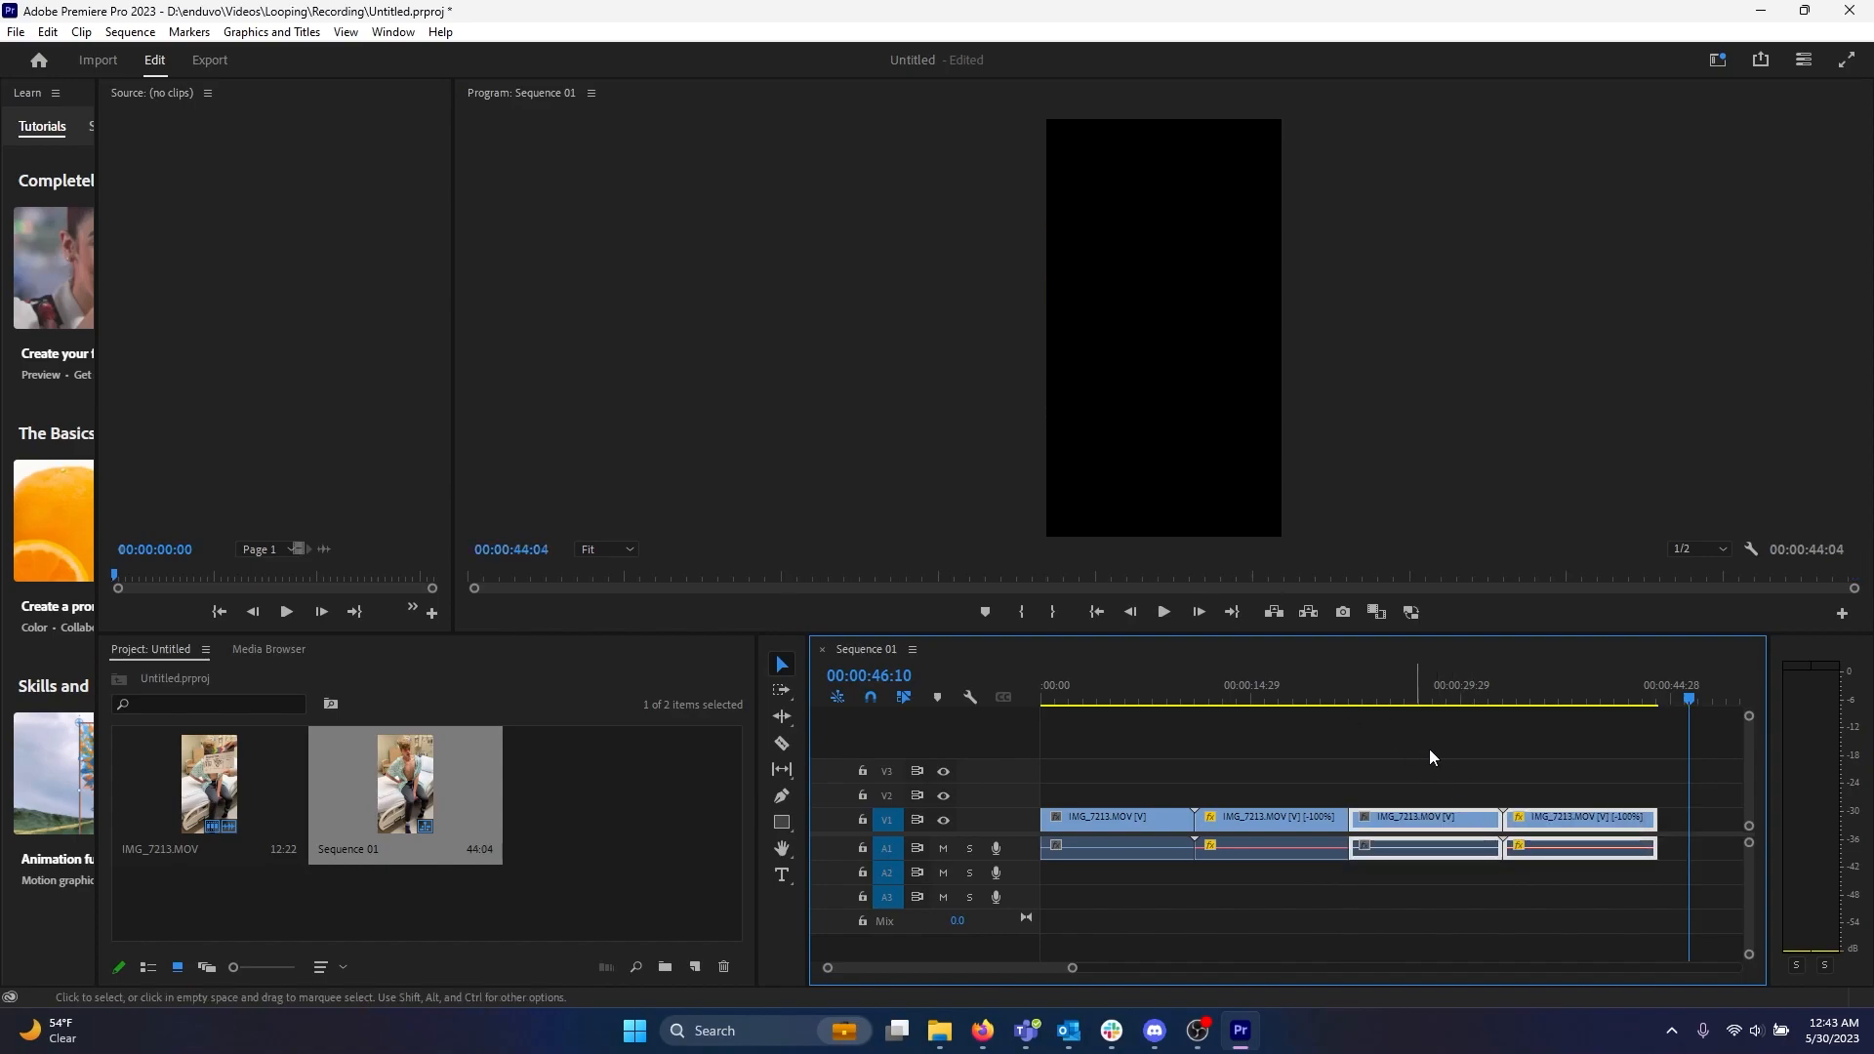
Select all four clips, paste copies at the sequence end, and butt them against the originals.
left_click(1373, 732)
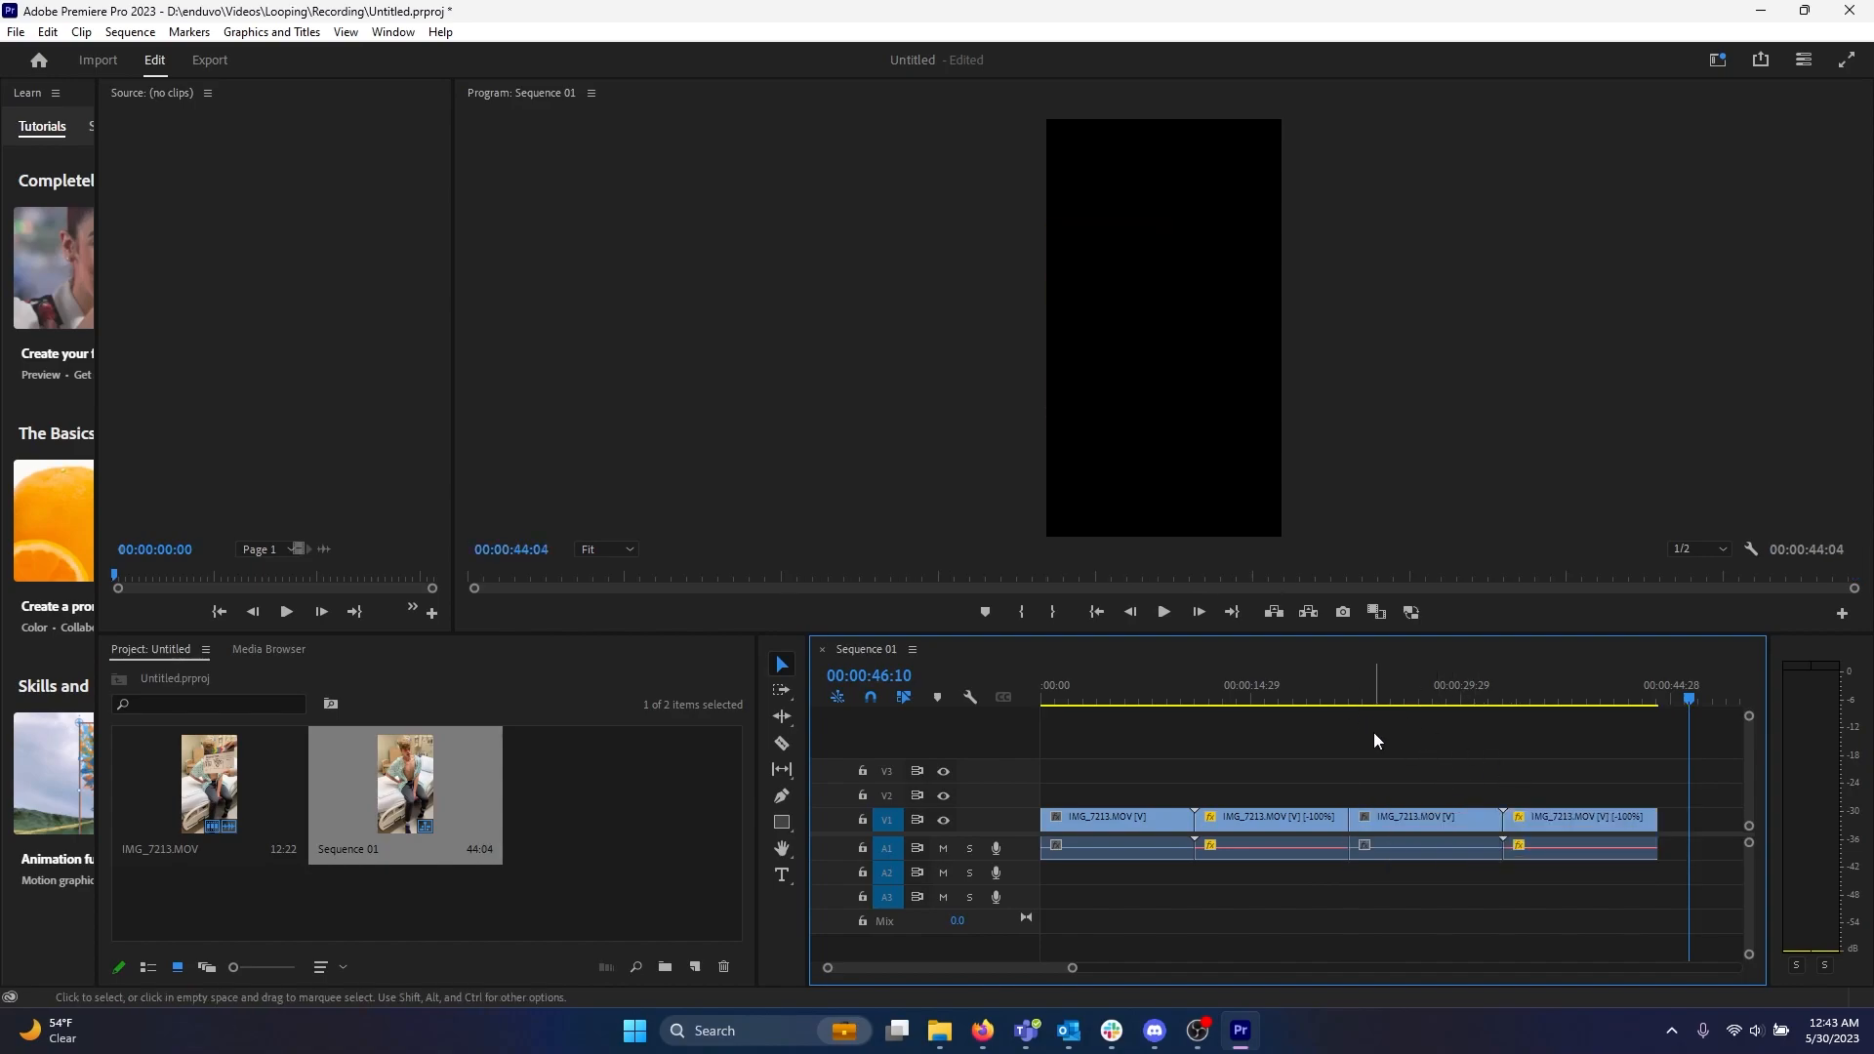
left_click(1154, 819)
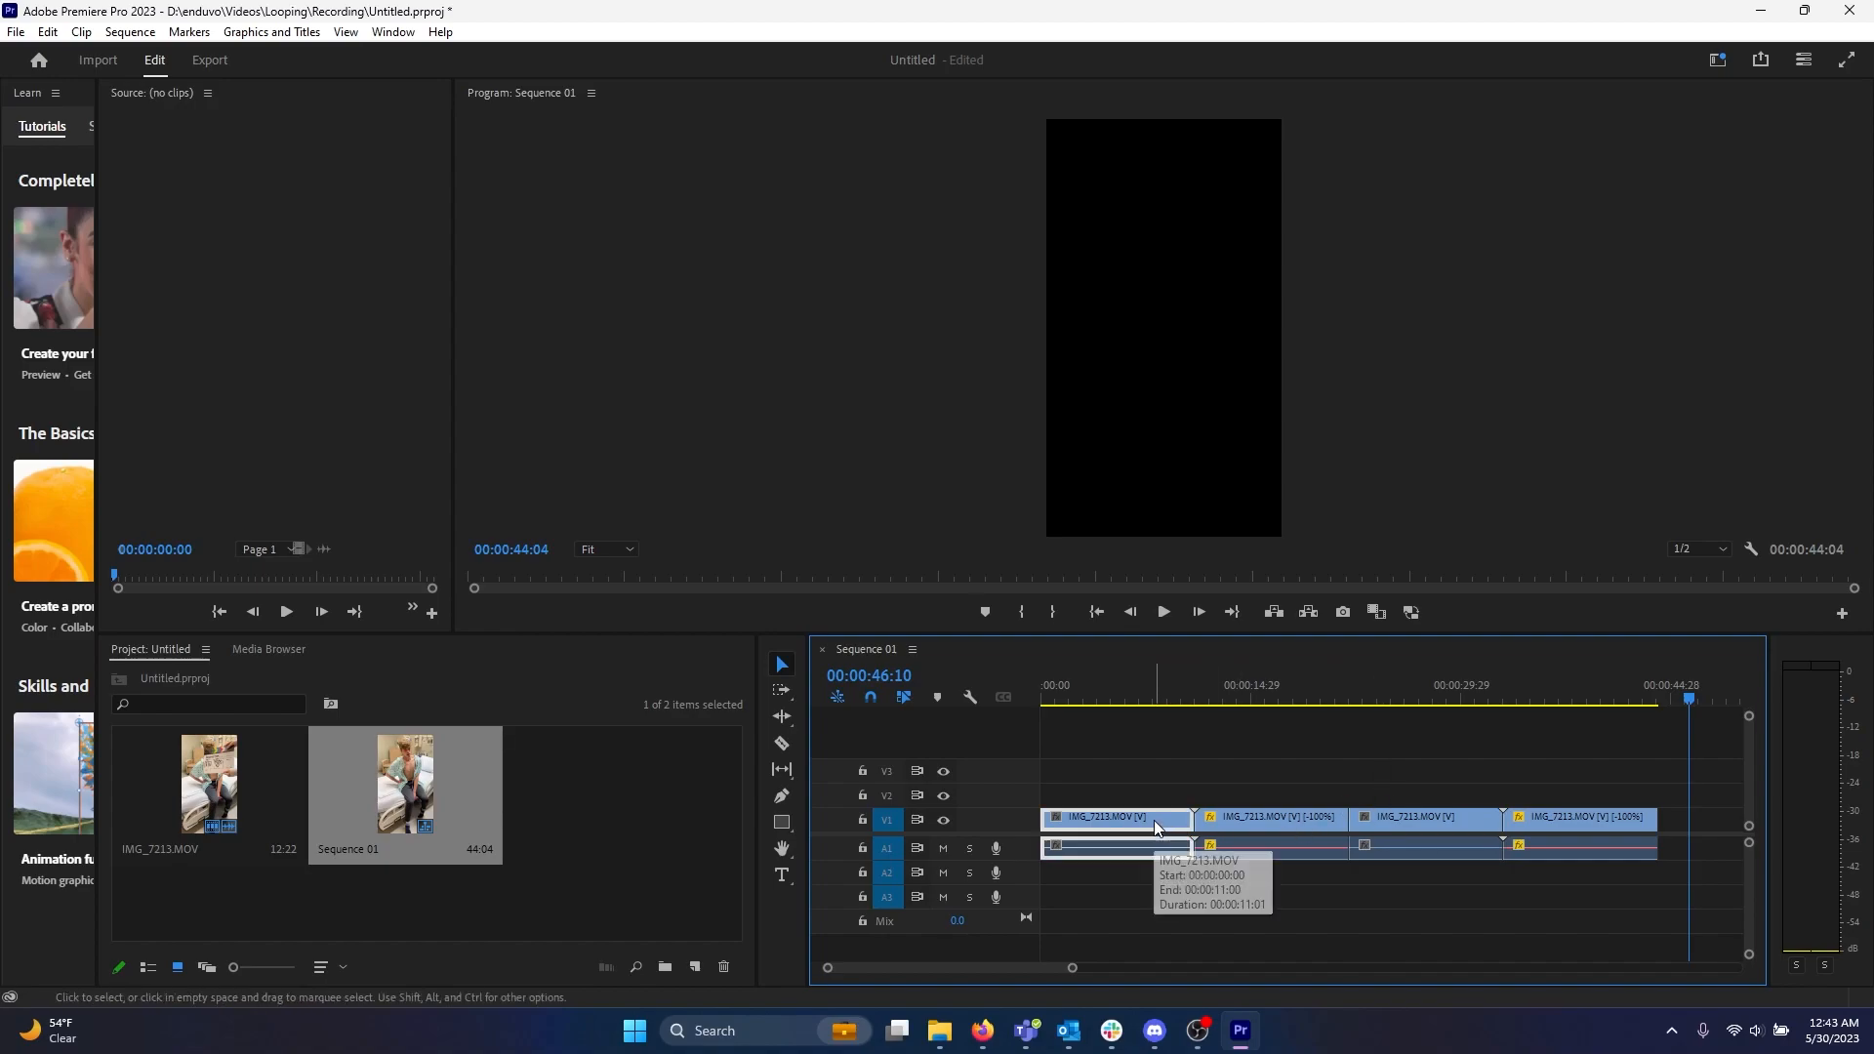
left_click(1251, 822, "shift")
left_click(1402, 819, "shift")
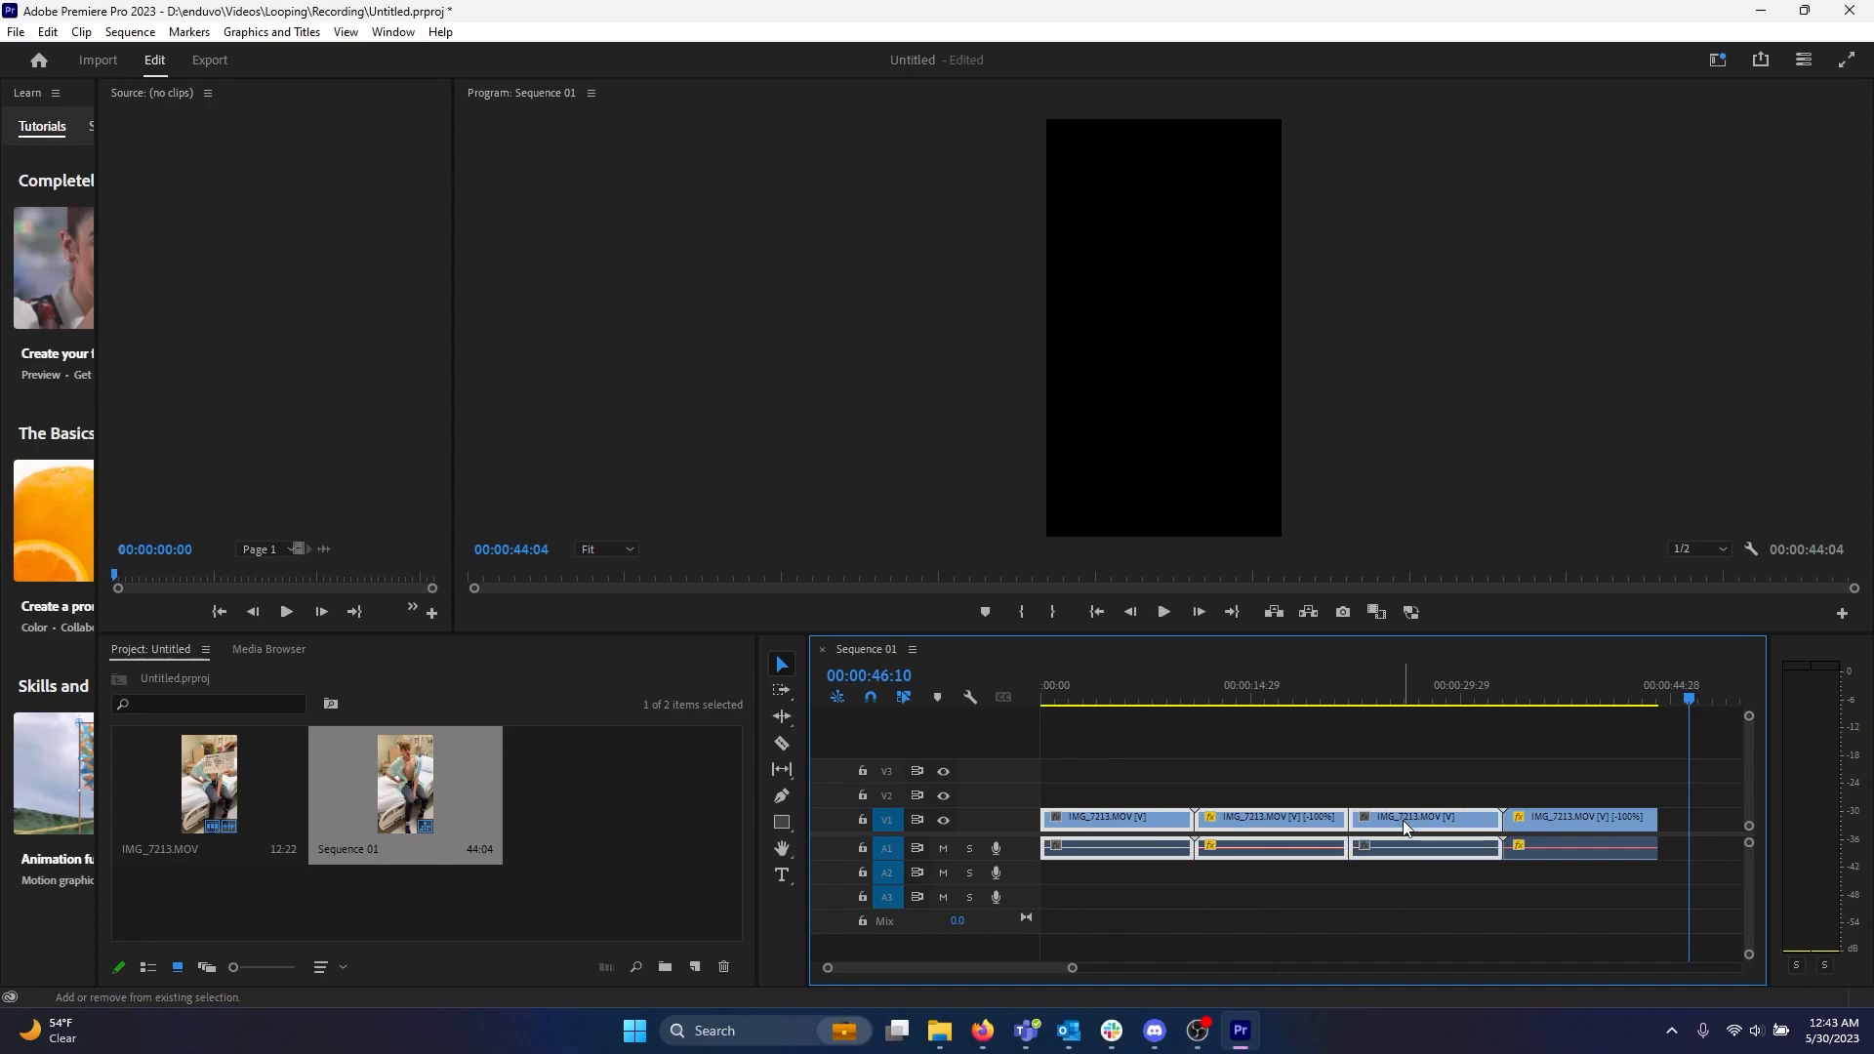
left_click(1557, 822, "shift")
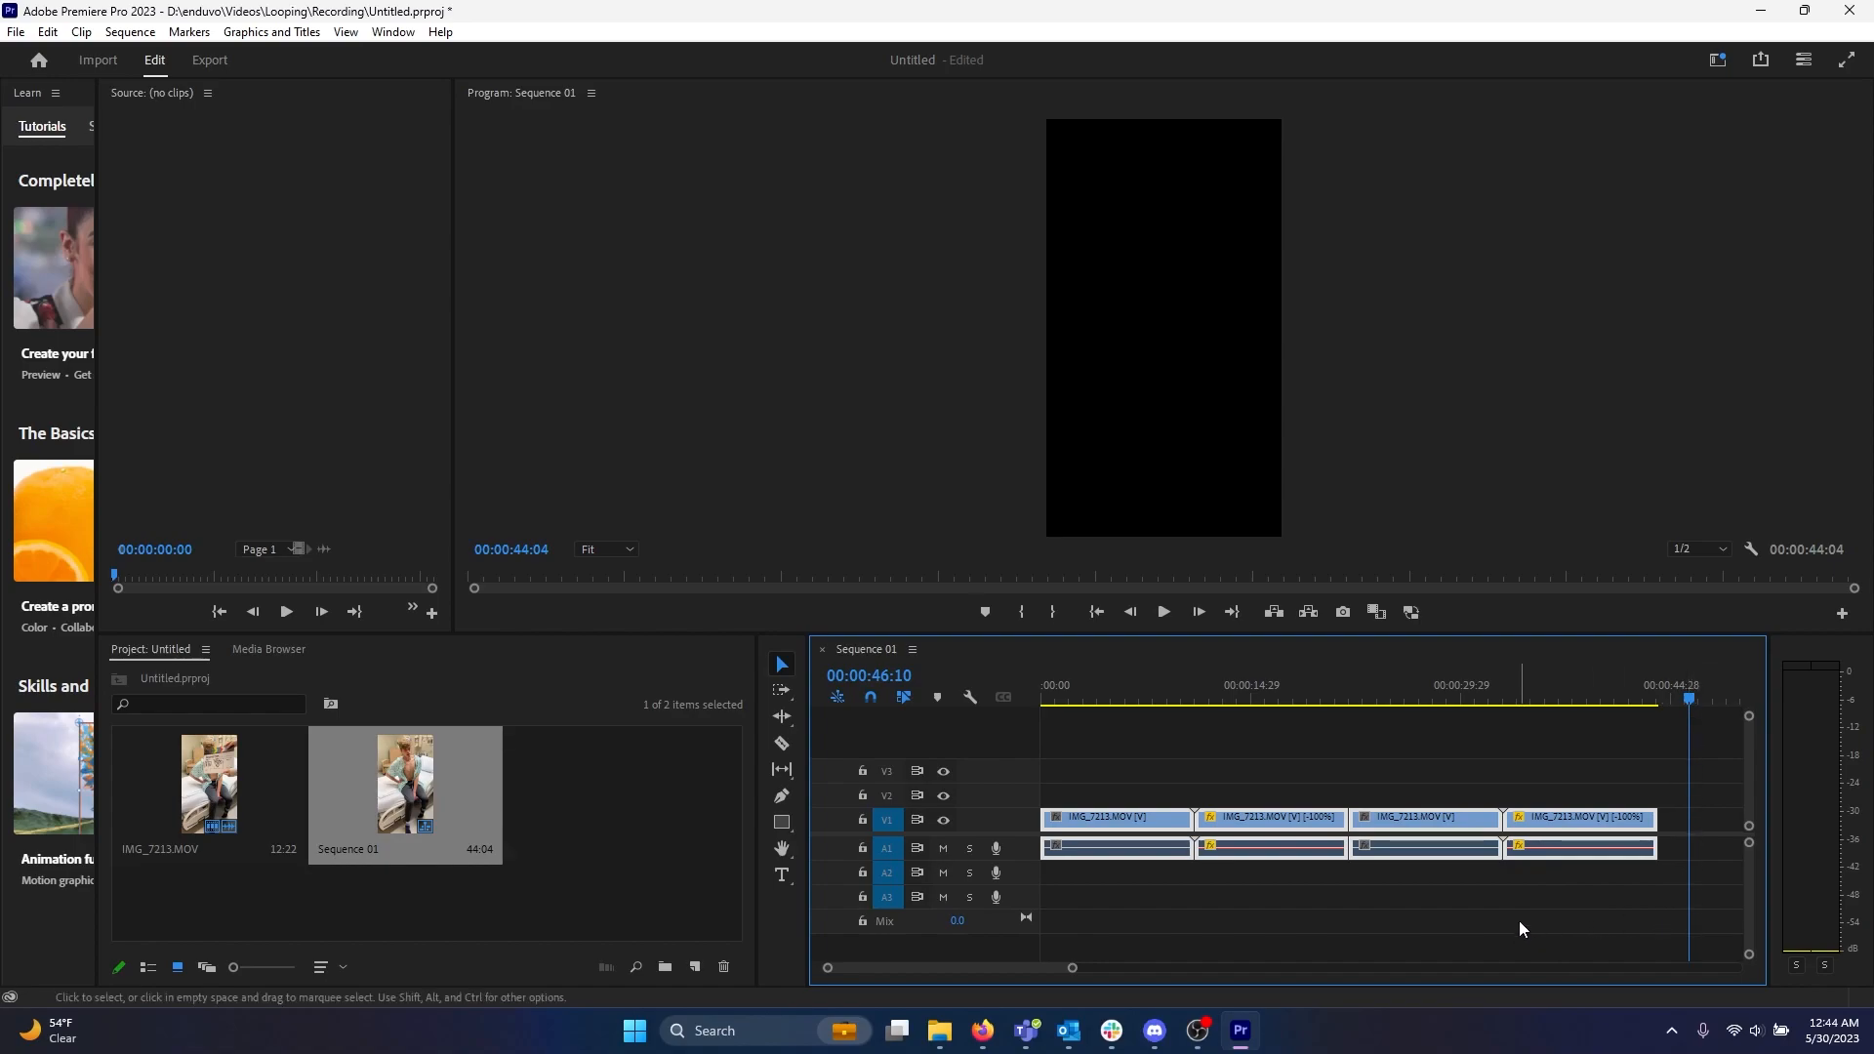
key("ctrl+v")
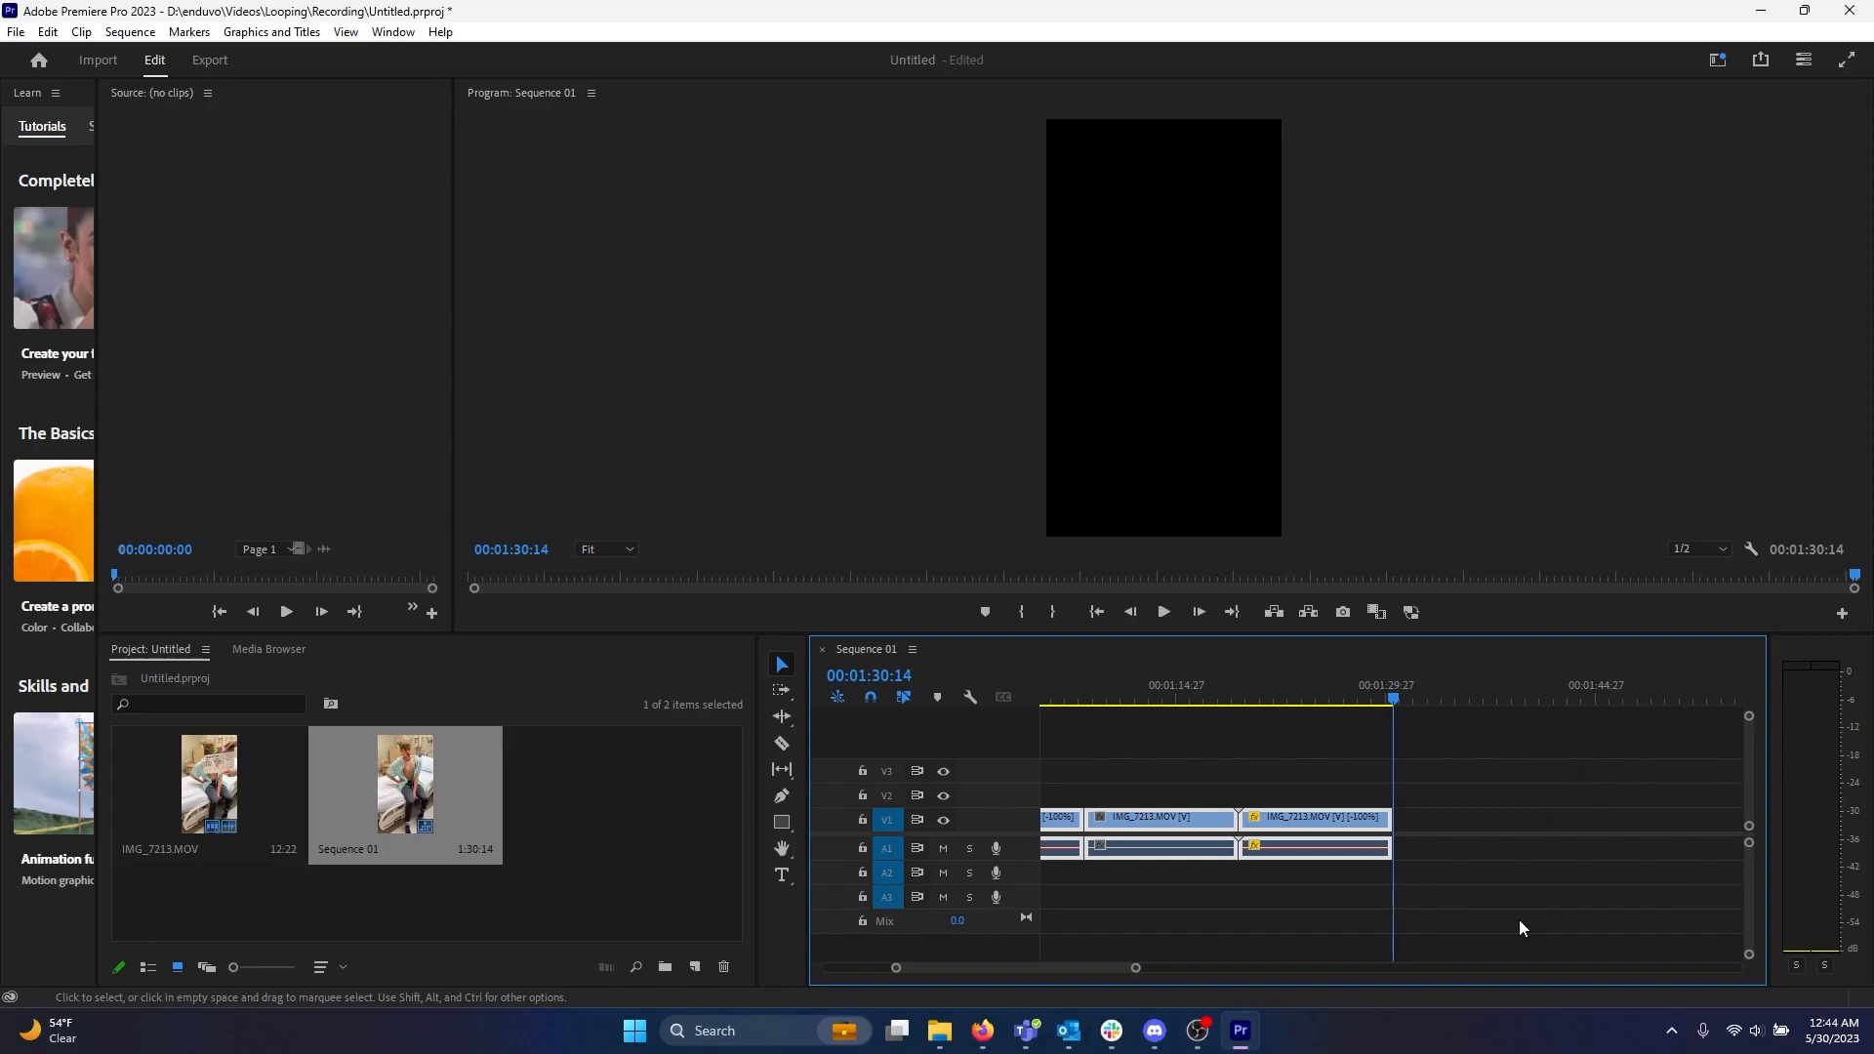
left_click_drag(1134, 975, 1265, 992)
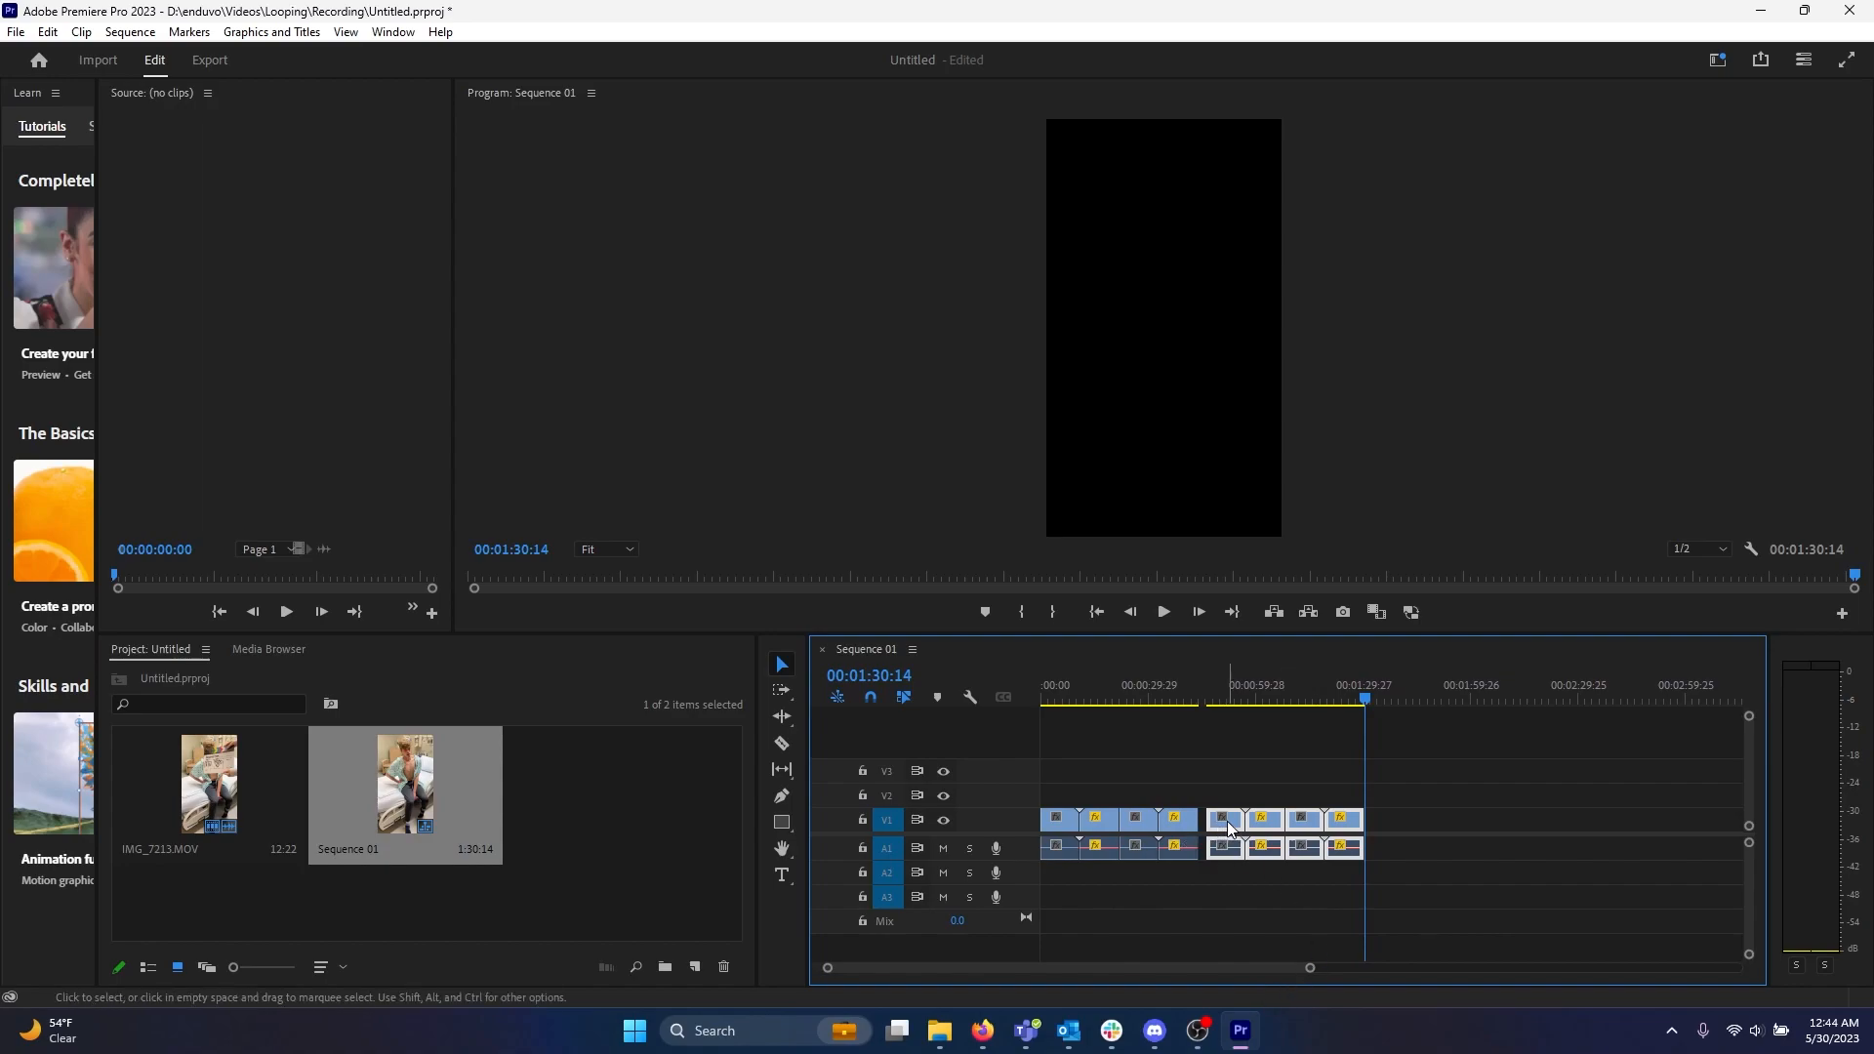
left_click_drag(1229, 828, 1220, 827)
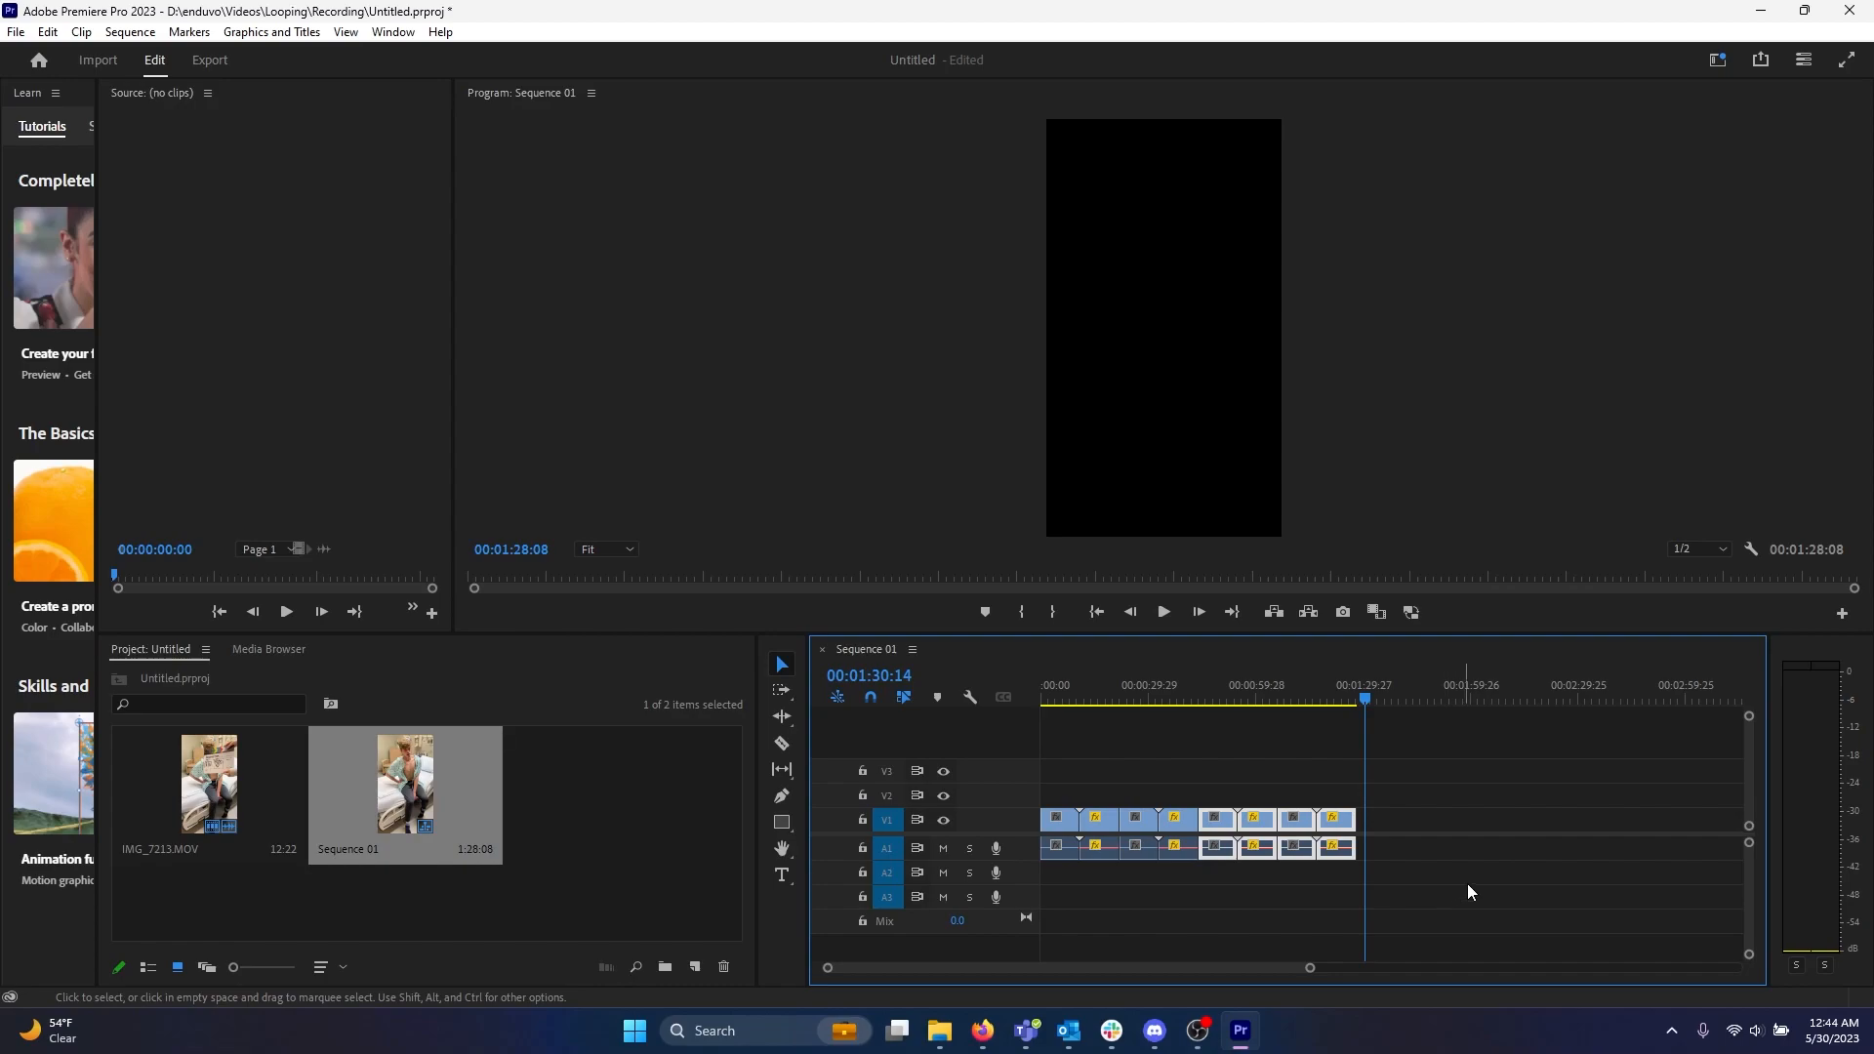
Select all eight clips, paste copies at the sequence end, and close the gap between the groups.
left_click(1508, 820)
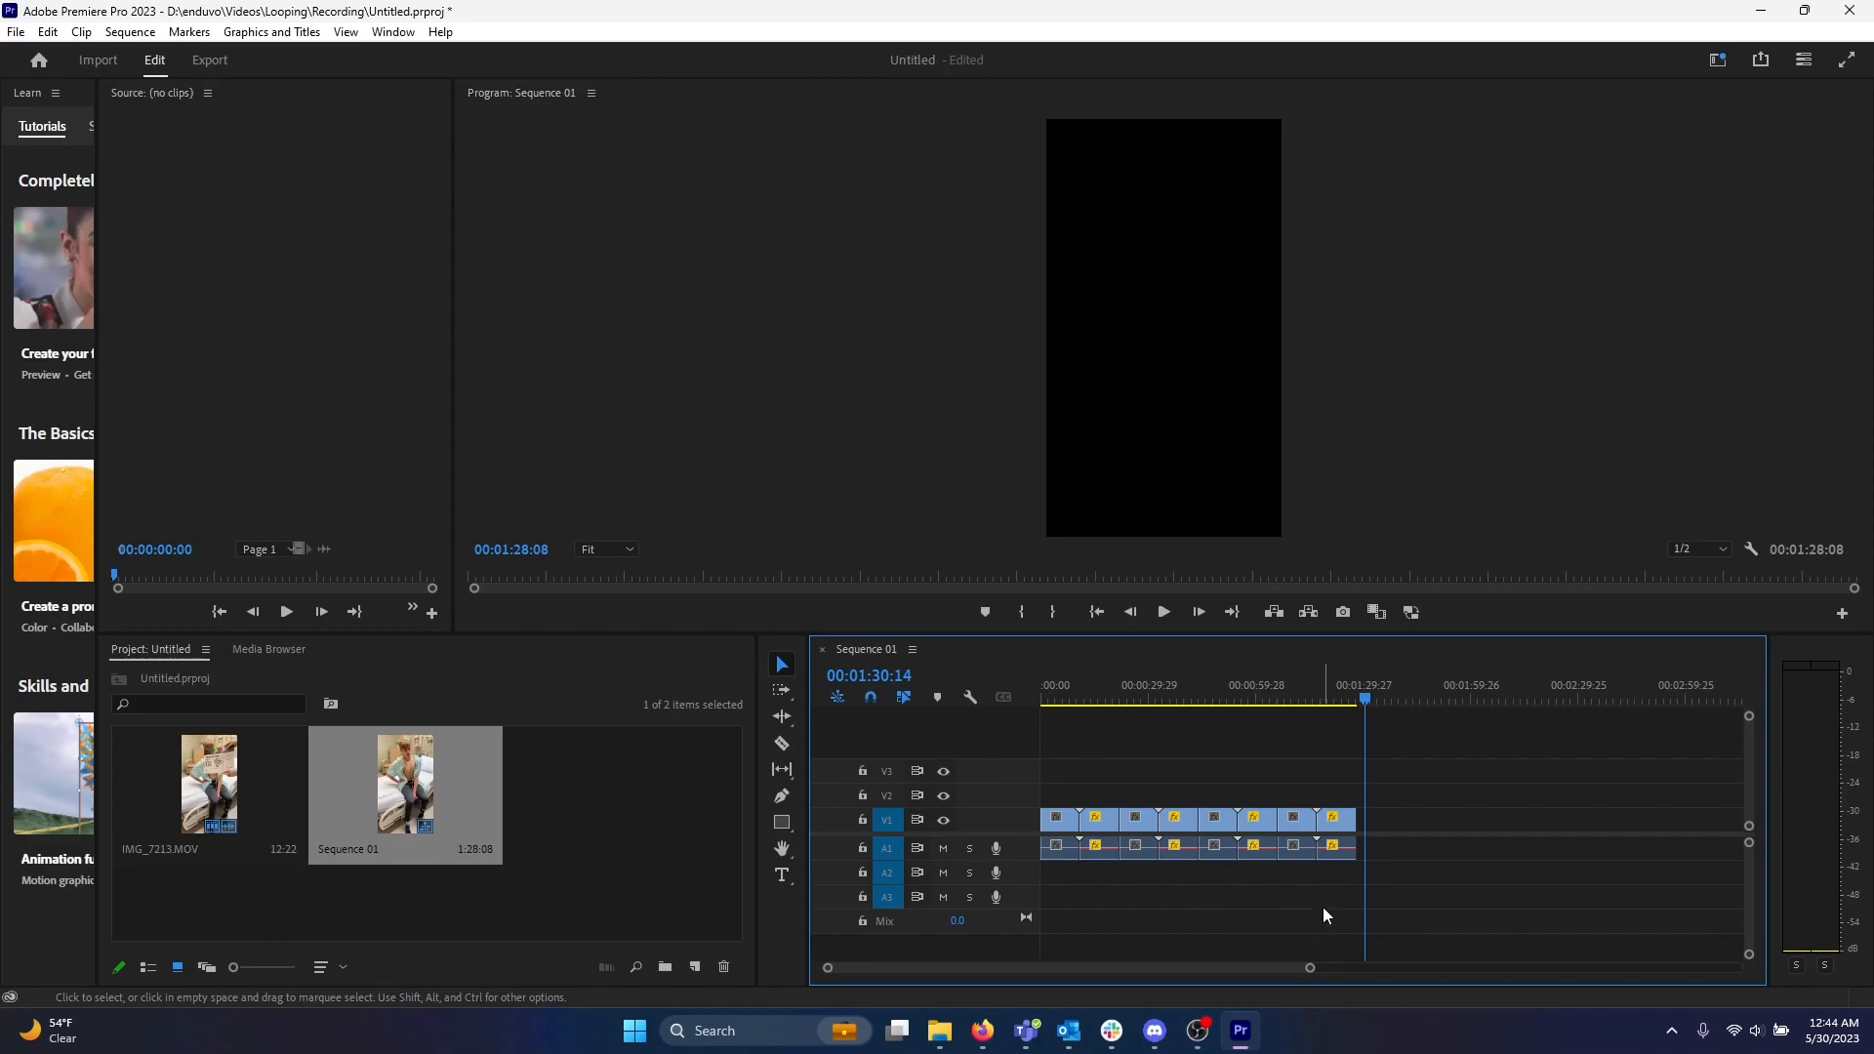
left_click_drag(1325, 891, 1058, 848)
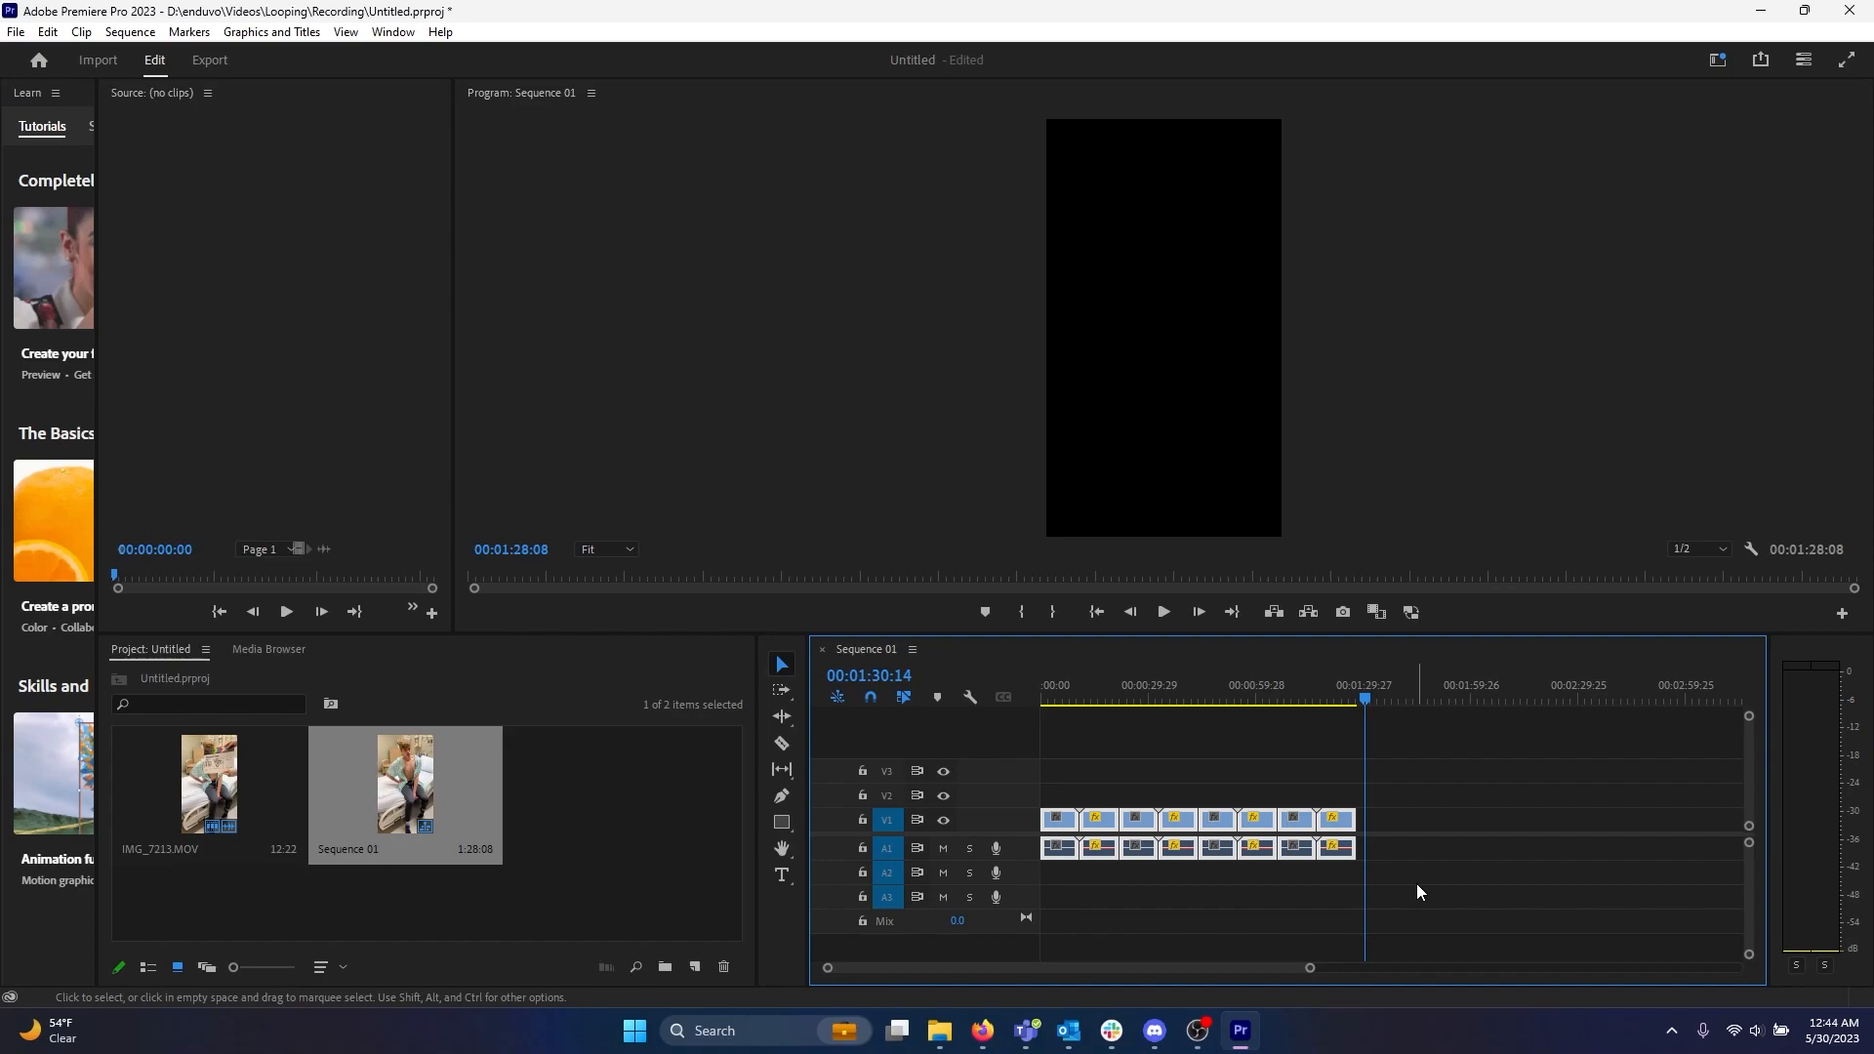
key("ctrl+v")
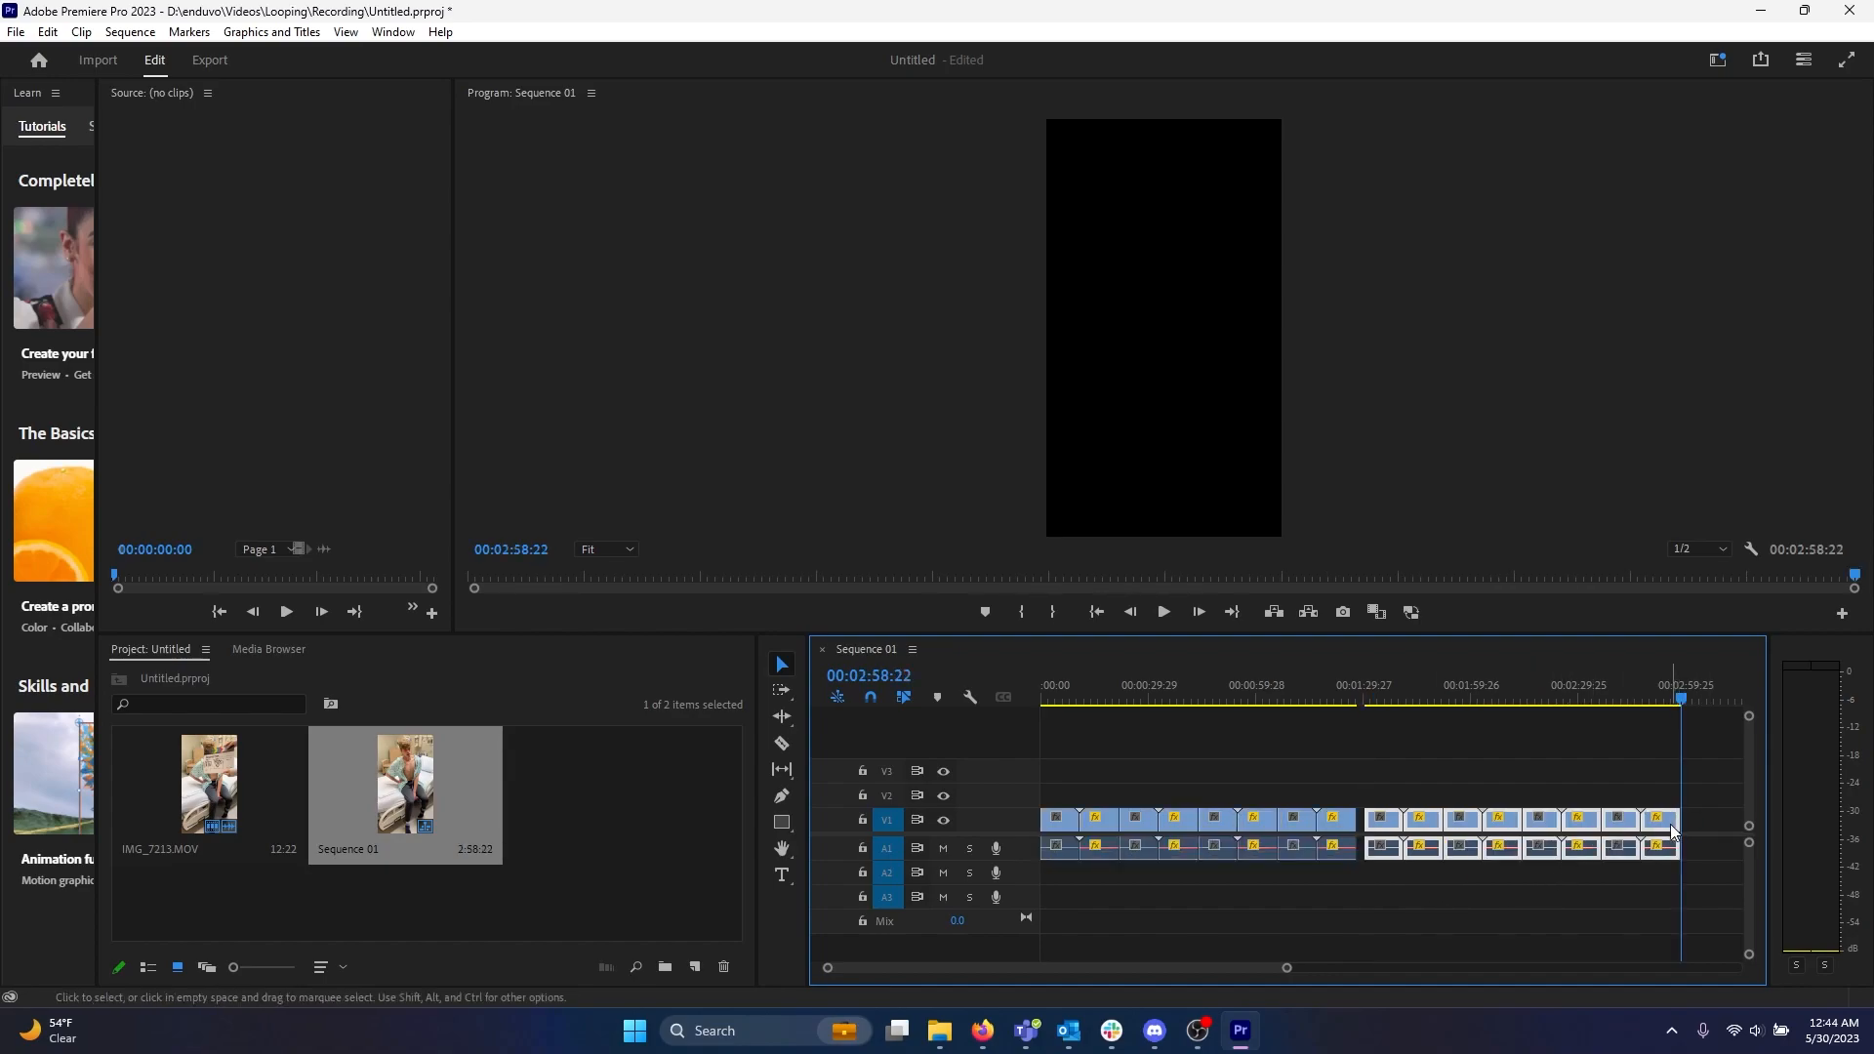
left_click_drag(1668, 823, 1660, 828)
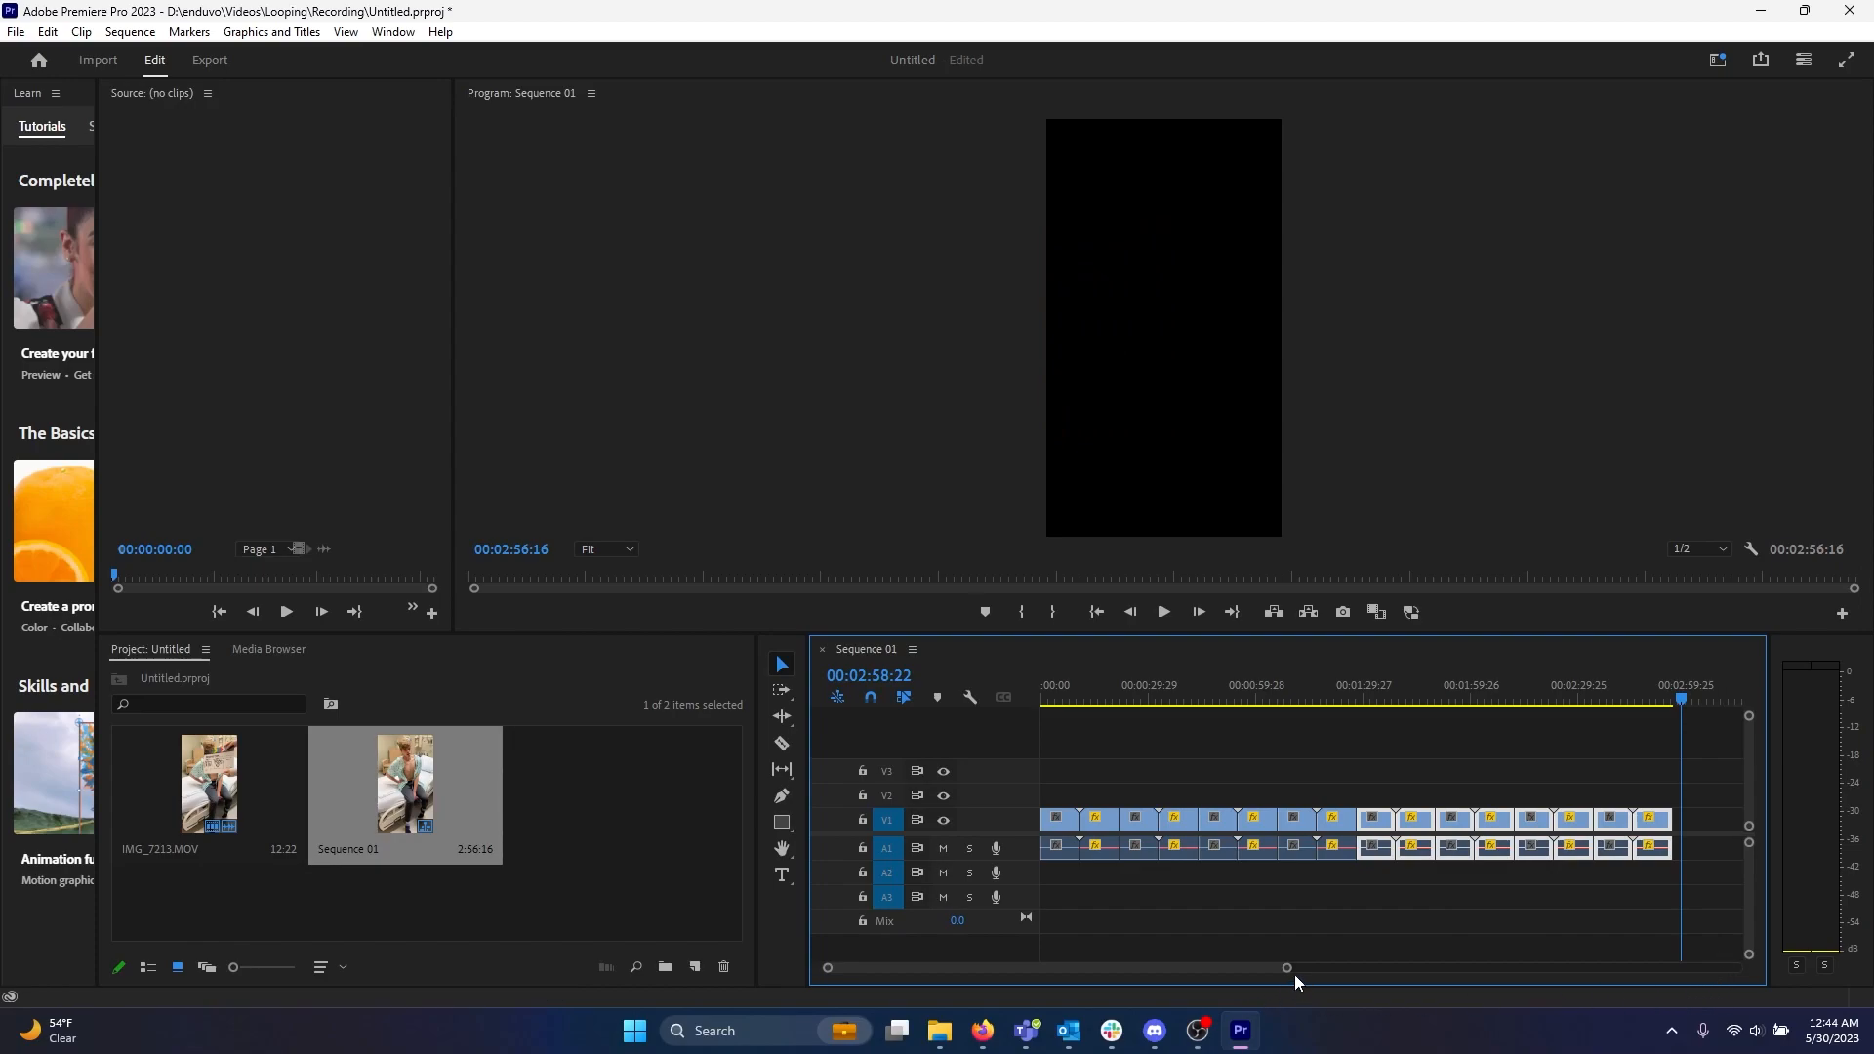
Select all sixteen clips, paste copies at the sequence end, and close the gap between the groups.
left_click_drag(1287, 969, 1464, 984)
left_click(1337, 899)
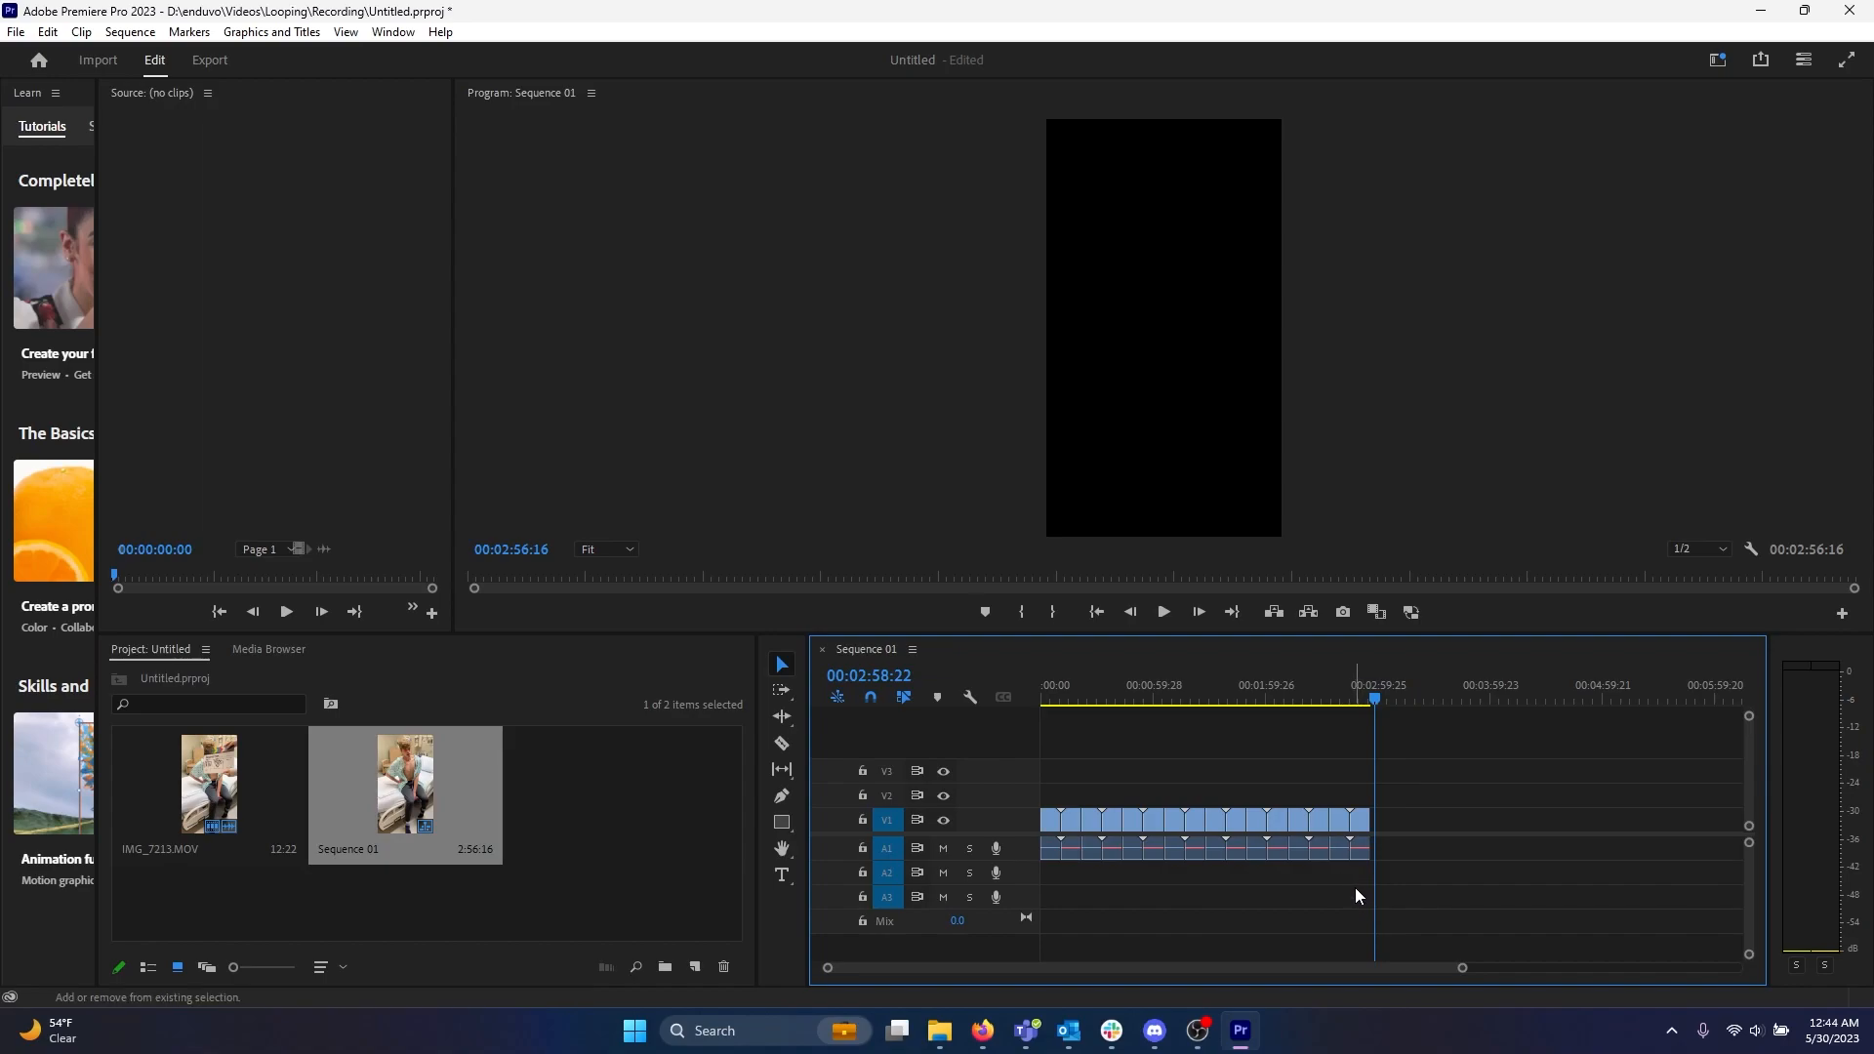
left_click_drag(1360, 881, 1059, 832)
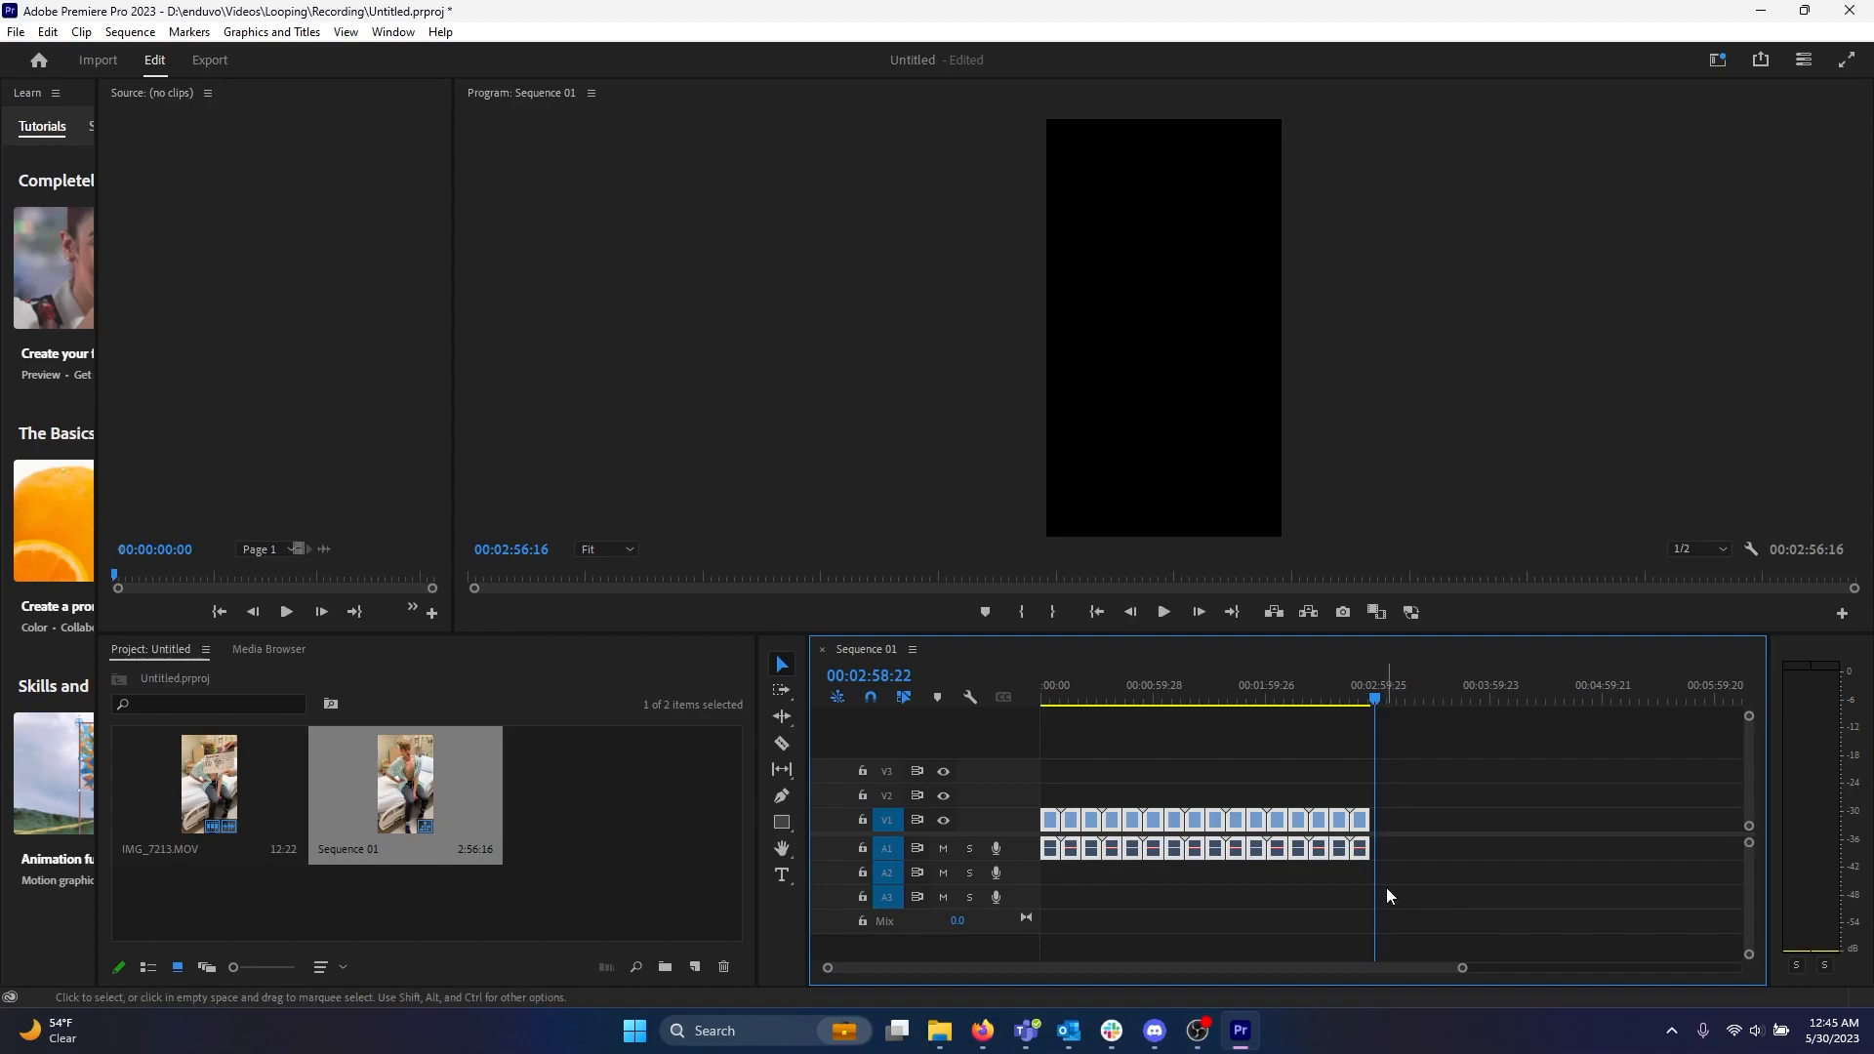
key("ctrl+v")
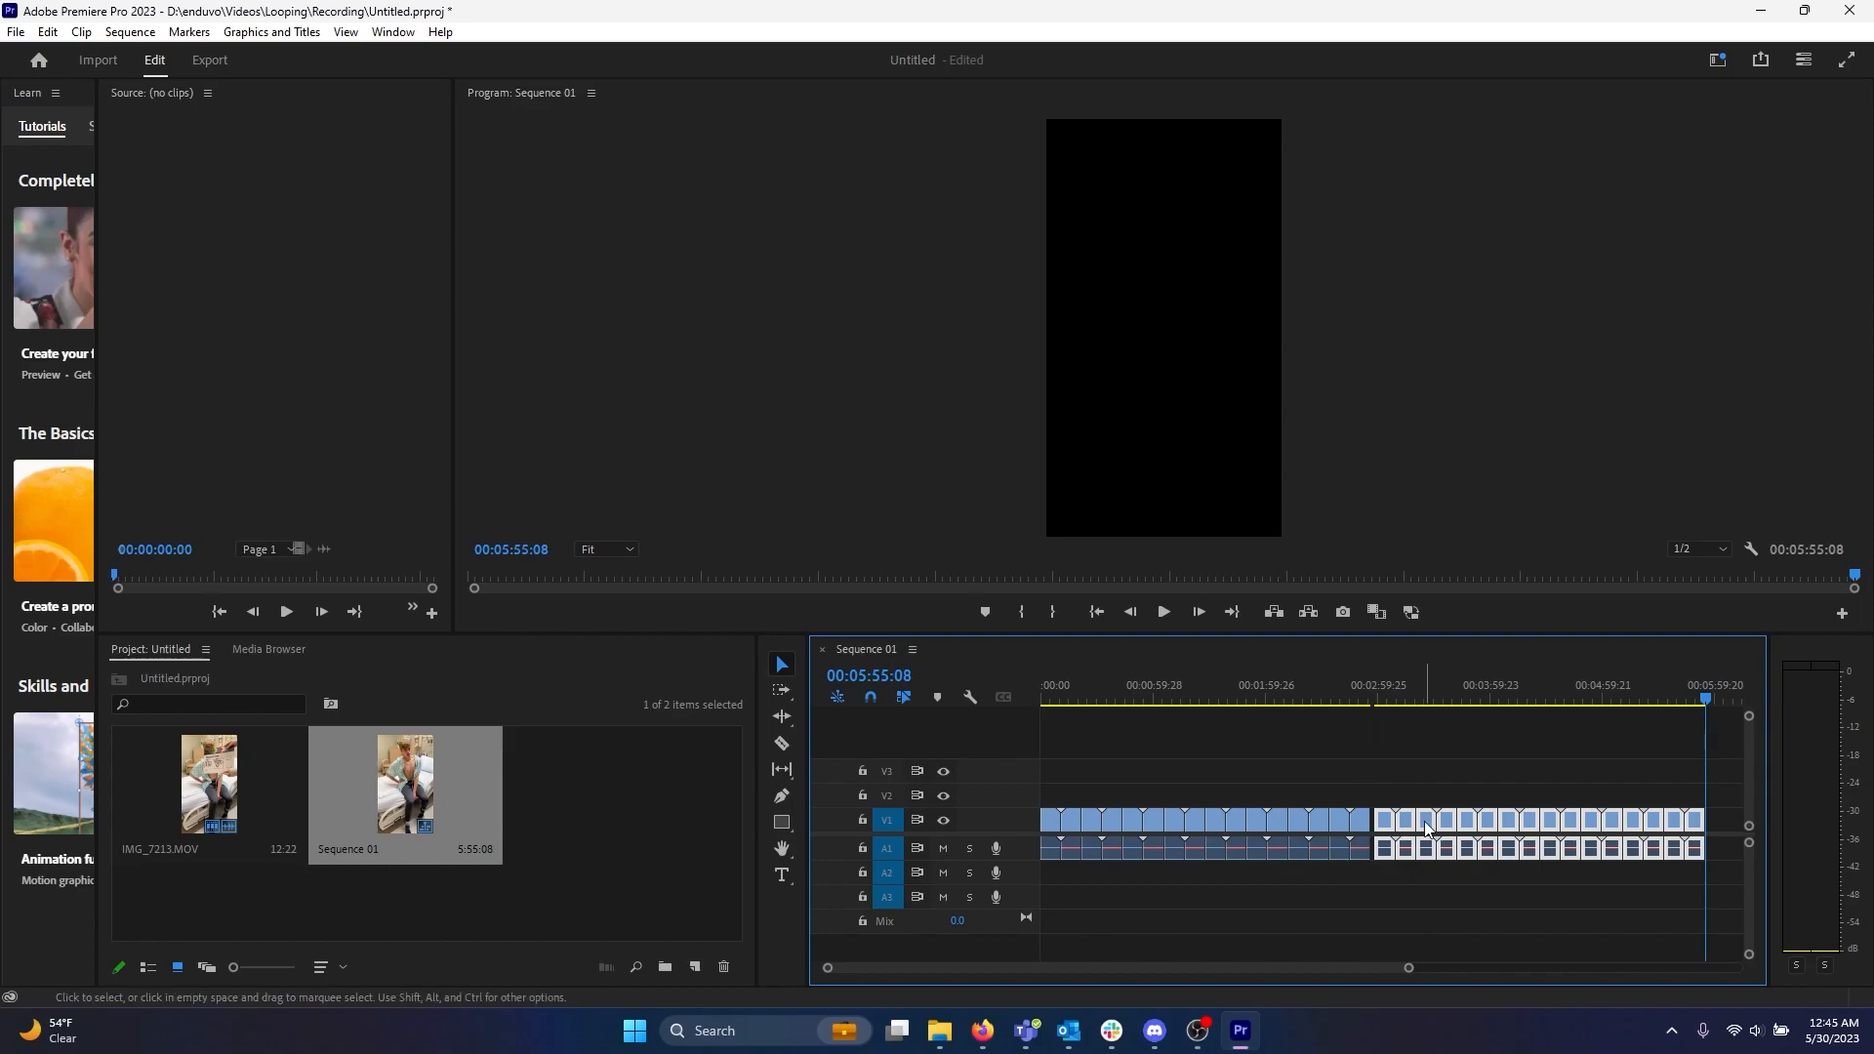
left_click_drag(1426, 829, 1421, 830)
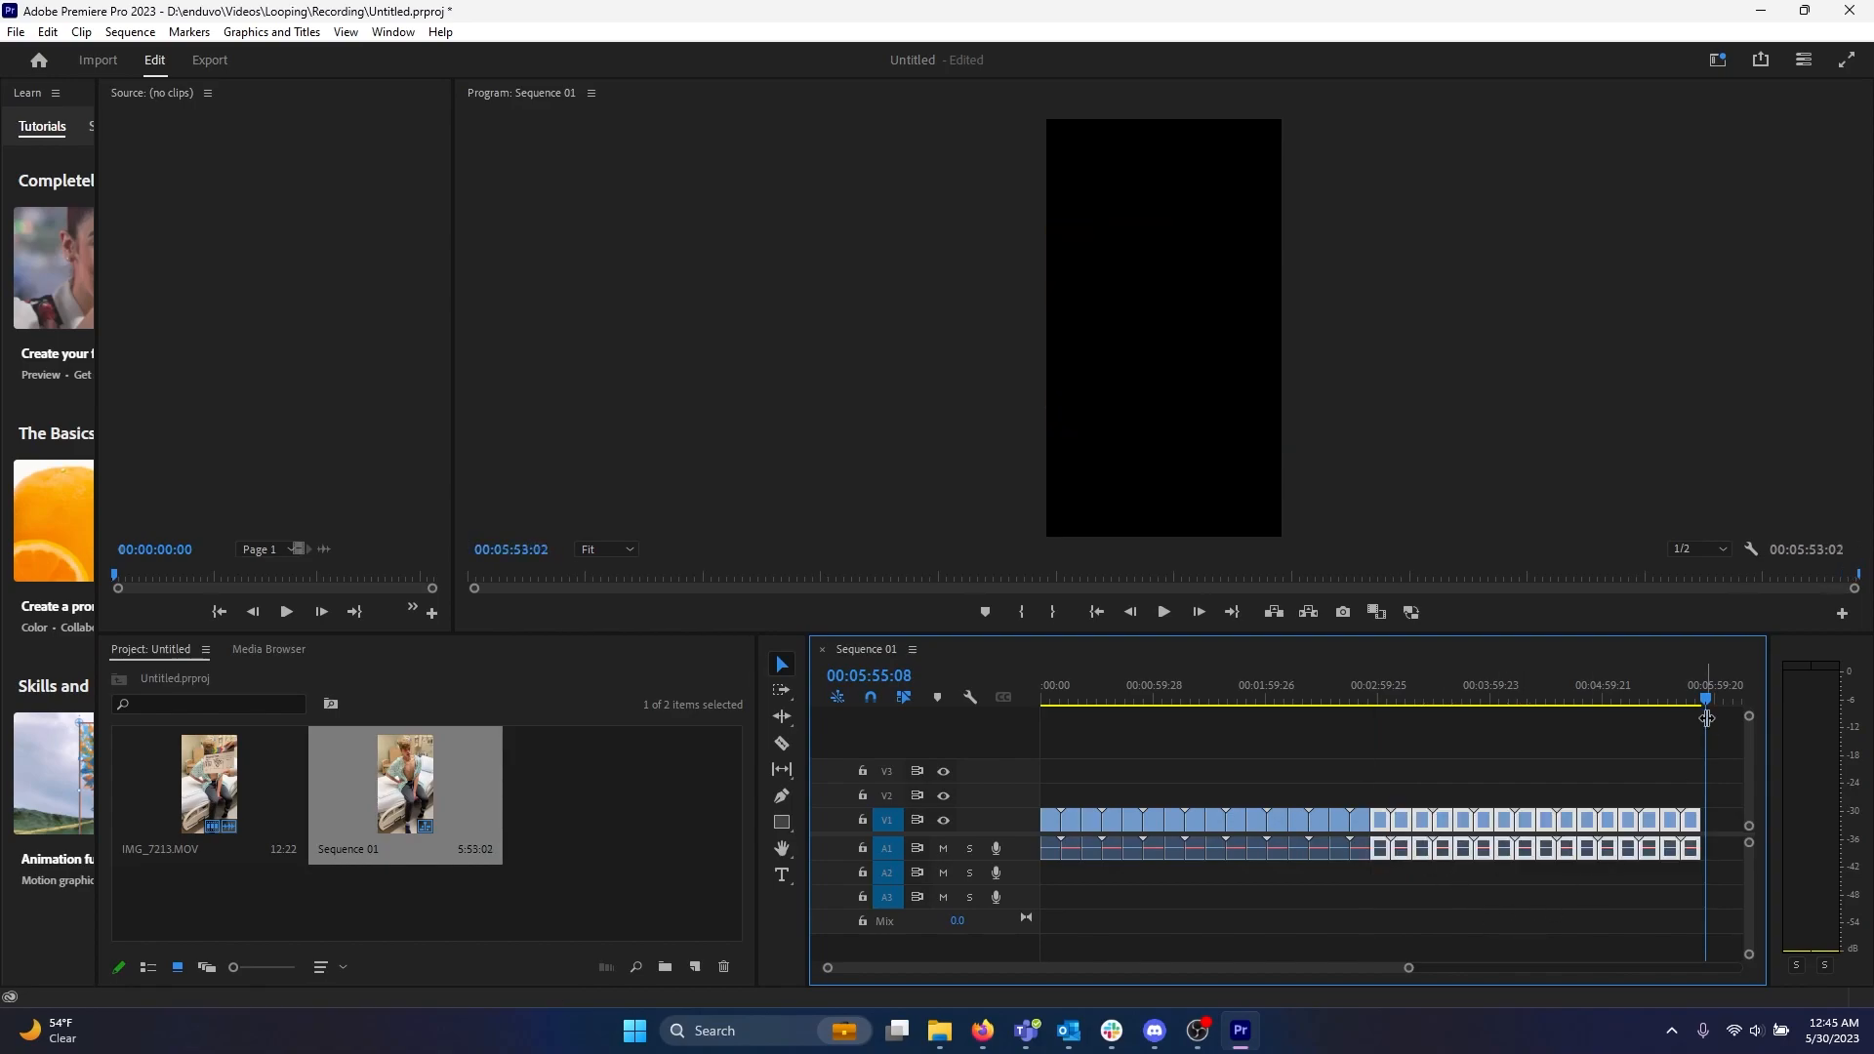
Delete the clips after the playhead at about 00:05:04 to shorten the sequence.
left_click_drag(1705, 701, 1613, 699)
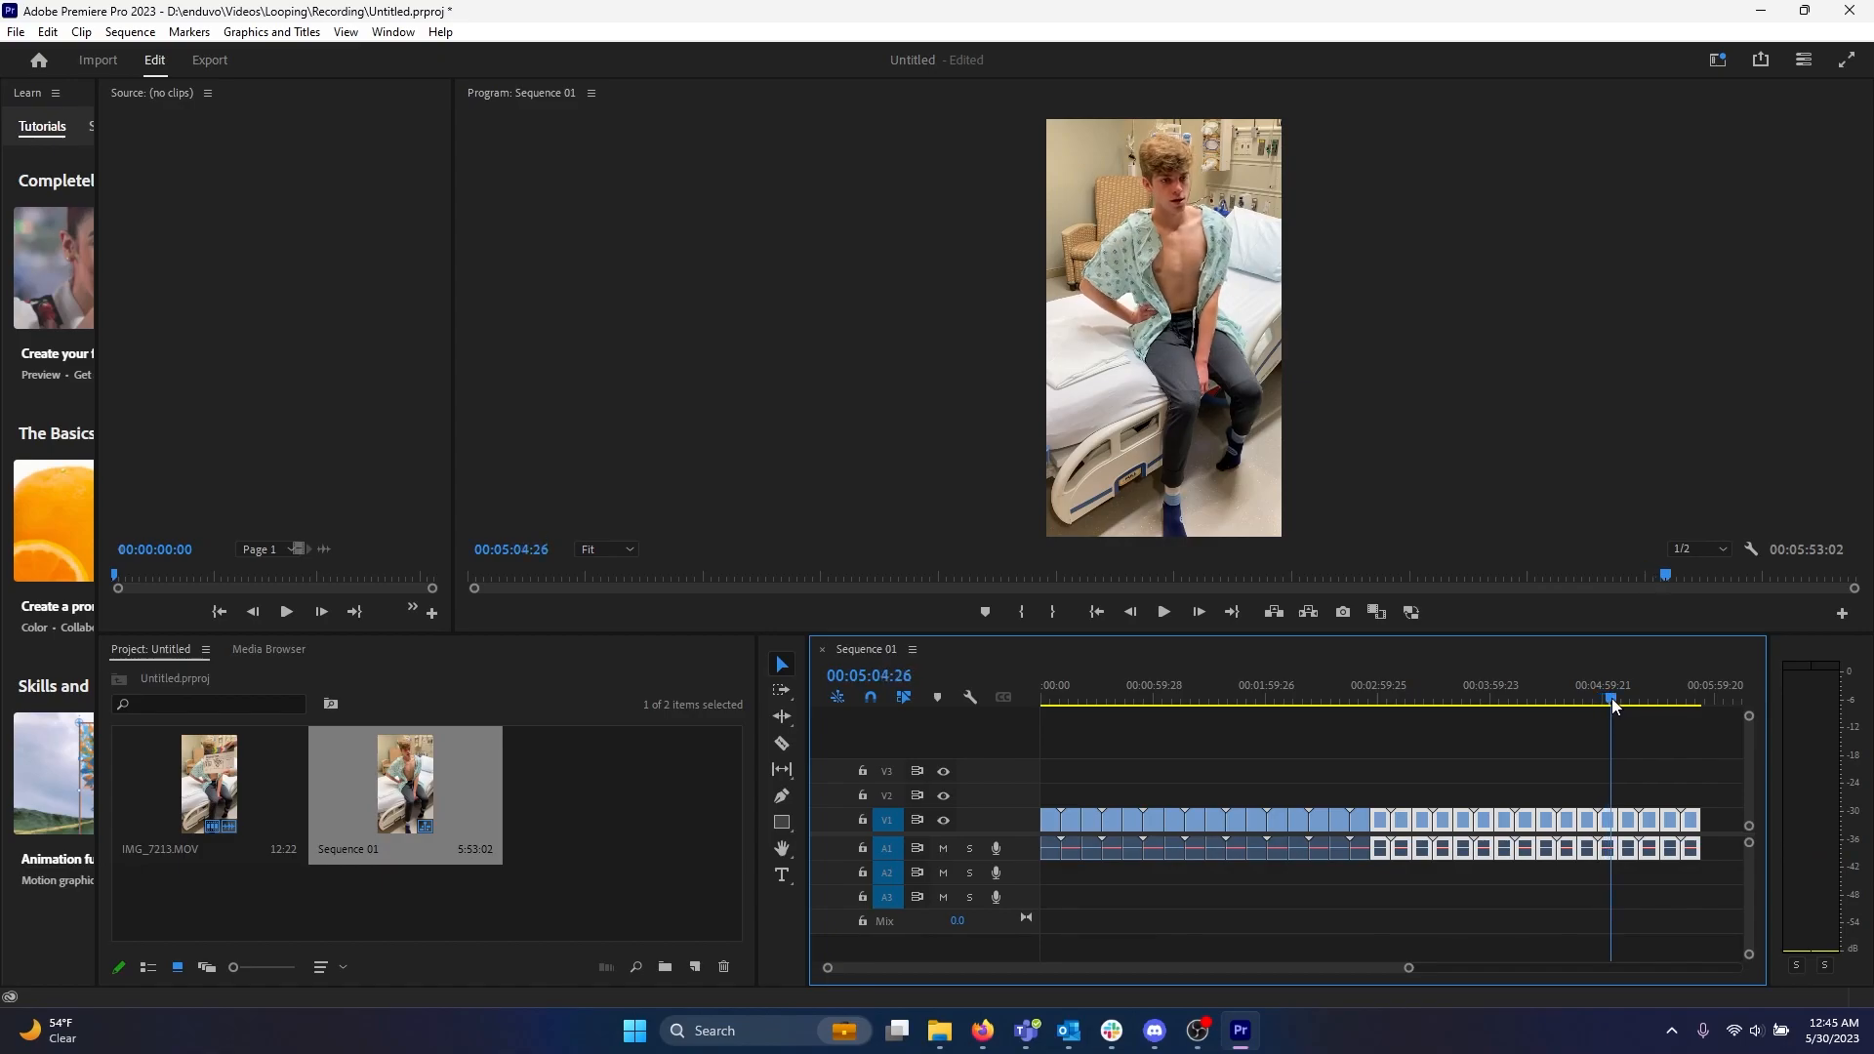
left_click_drag(1719, 881, 1622, 805)
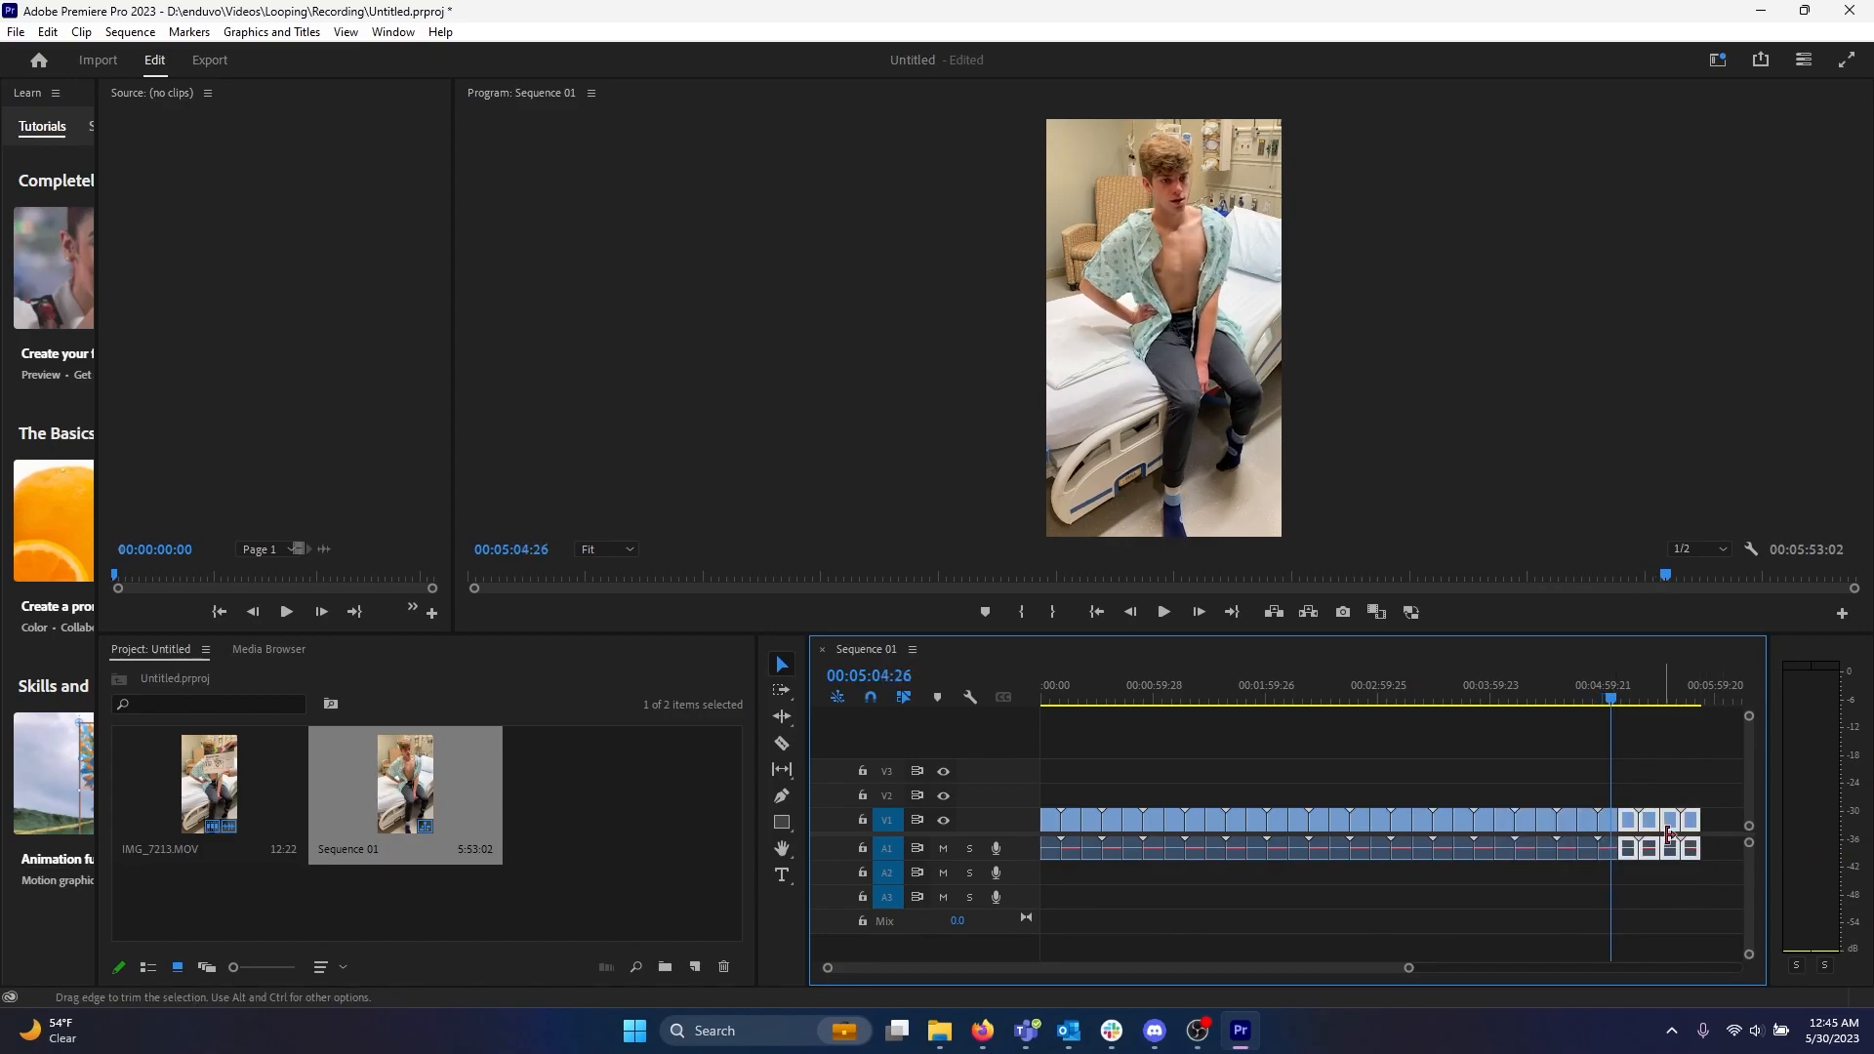
key("Delete")
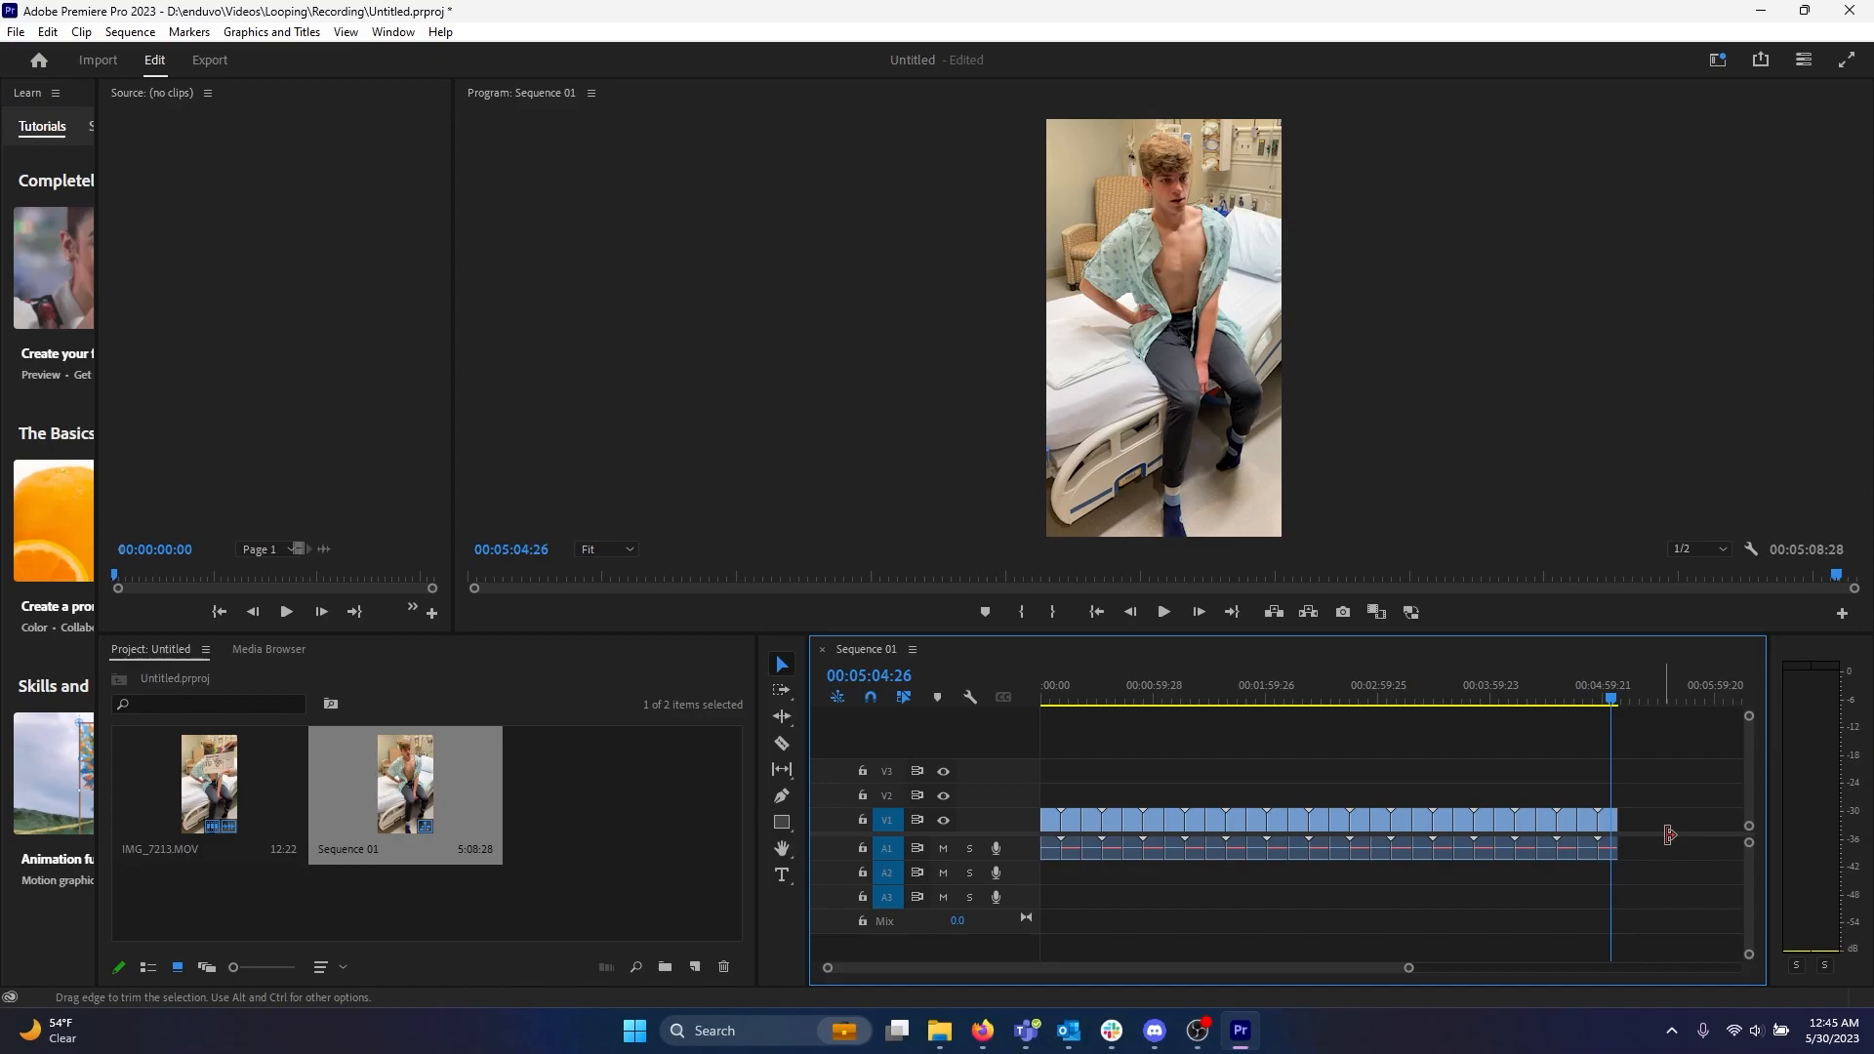
Scrub the playhead back through the sequence to preview the loop.
left_click(1615, 701)
left_click_drag(1614, 696, 1603, 700)
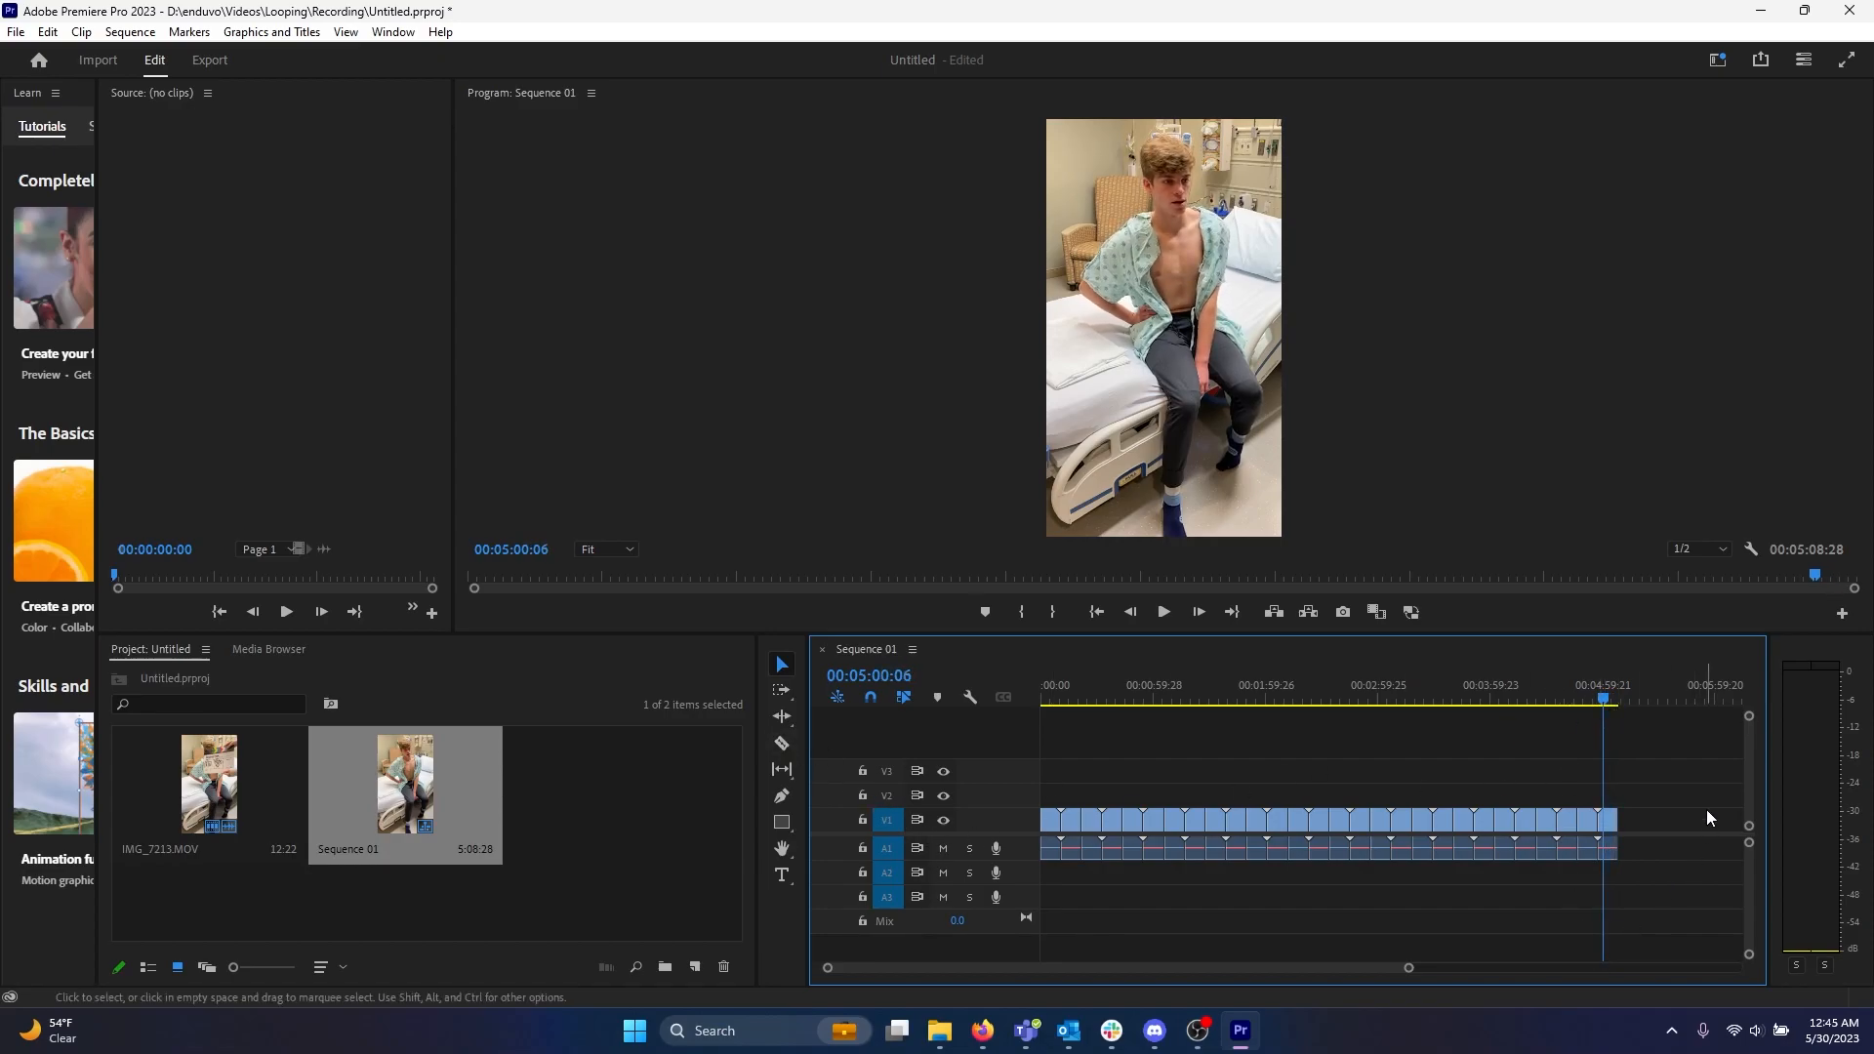
left_click_drag(1603, 701, 1202, 712)
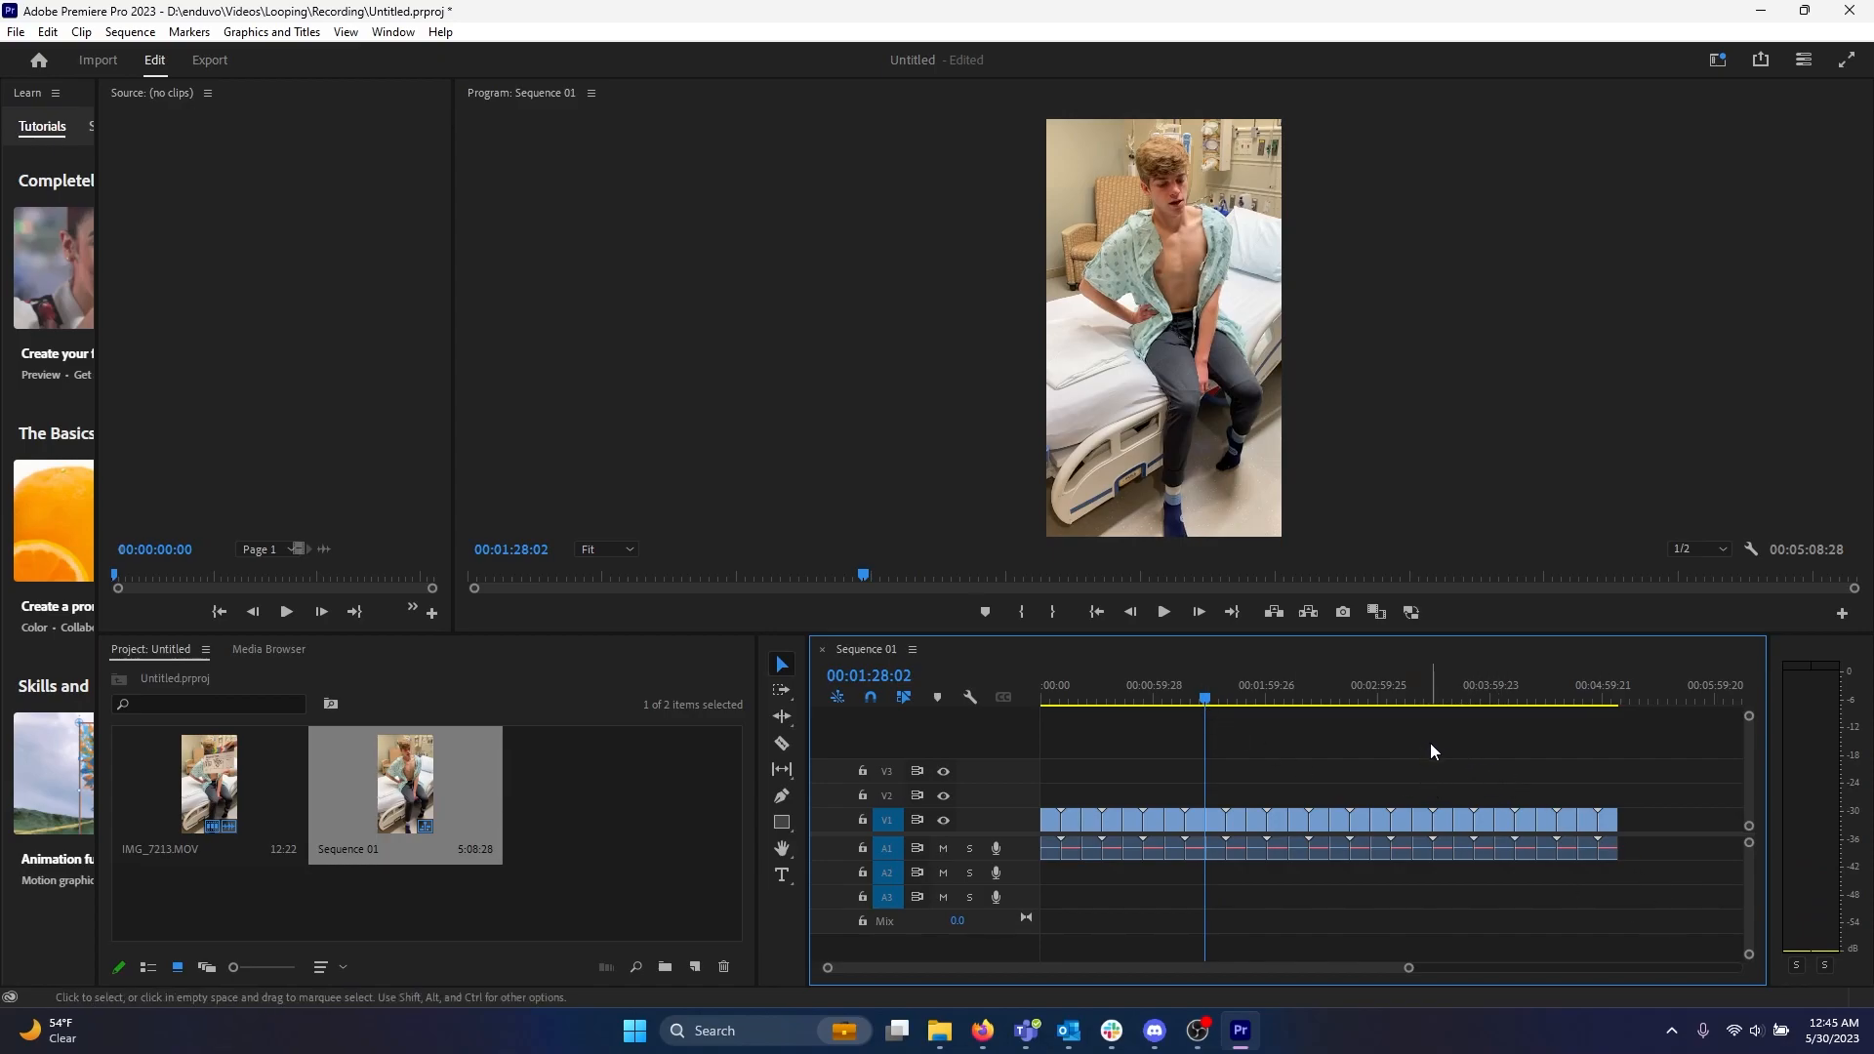
Open the media export settings and name the output file LoopingBoy.mp4.
left_click(14, 32)
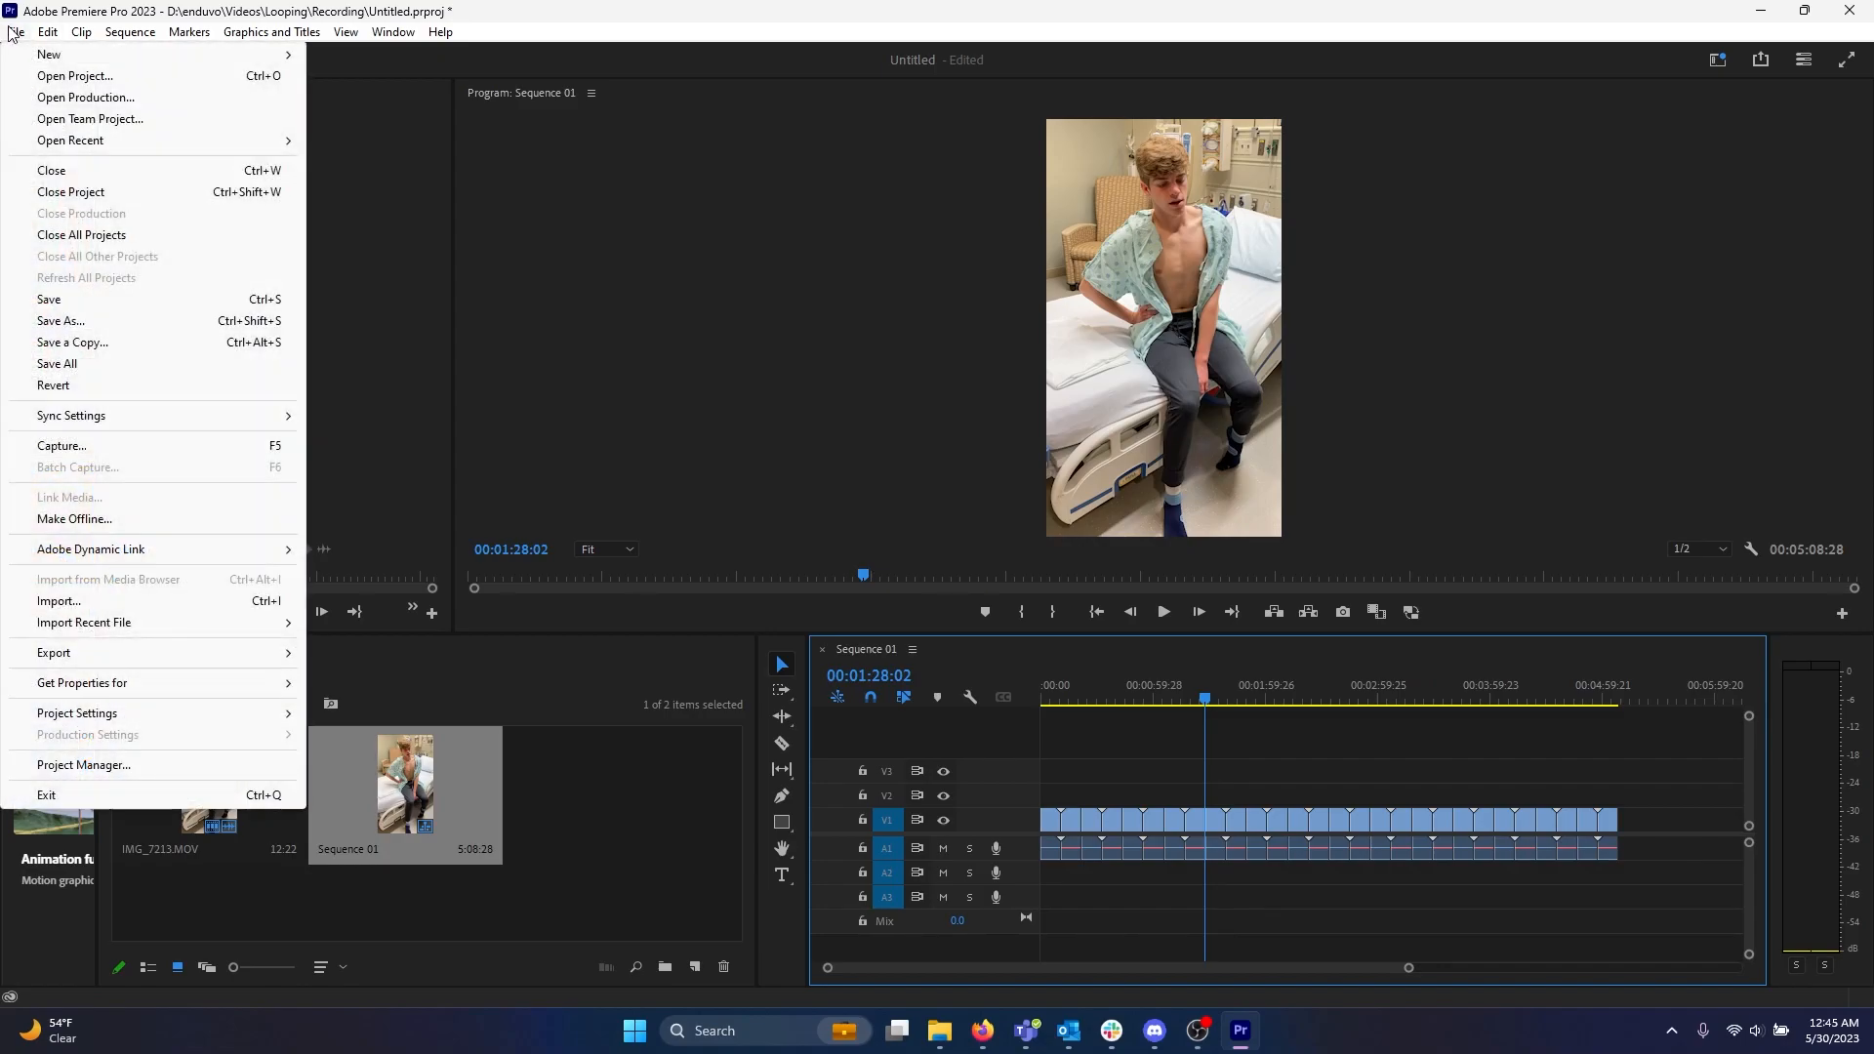
mouse_move(130, 665)
mouse_move(256, 654)
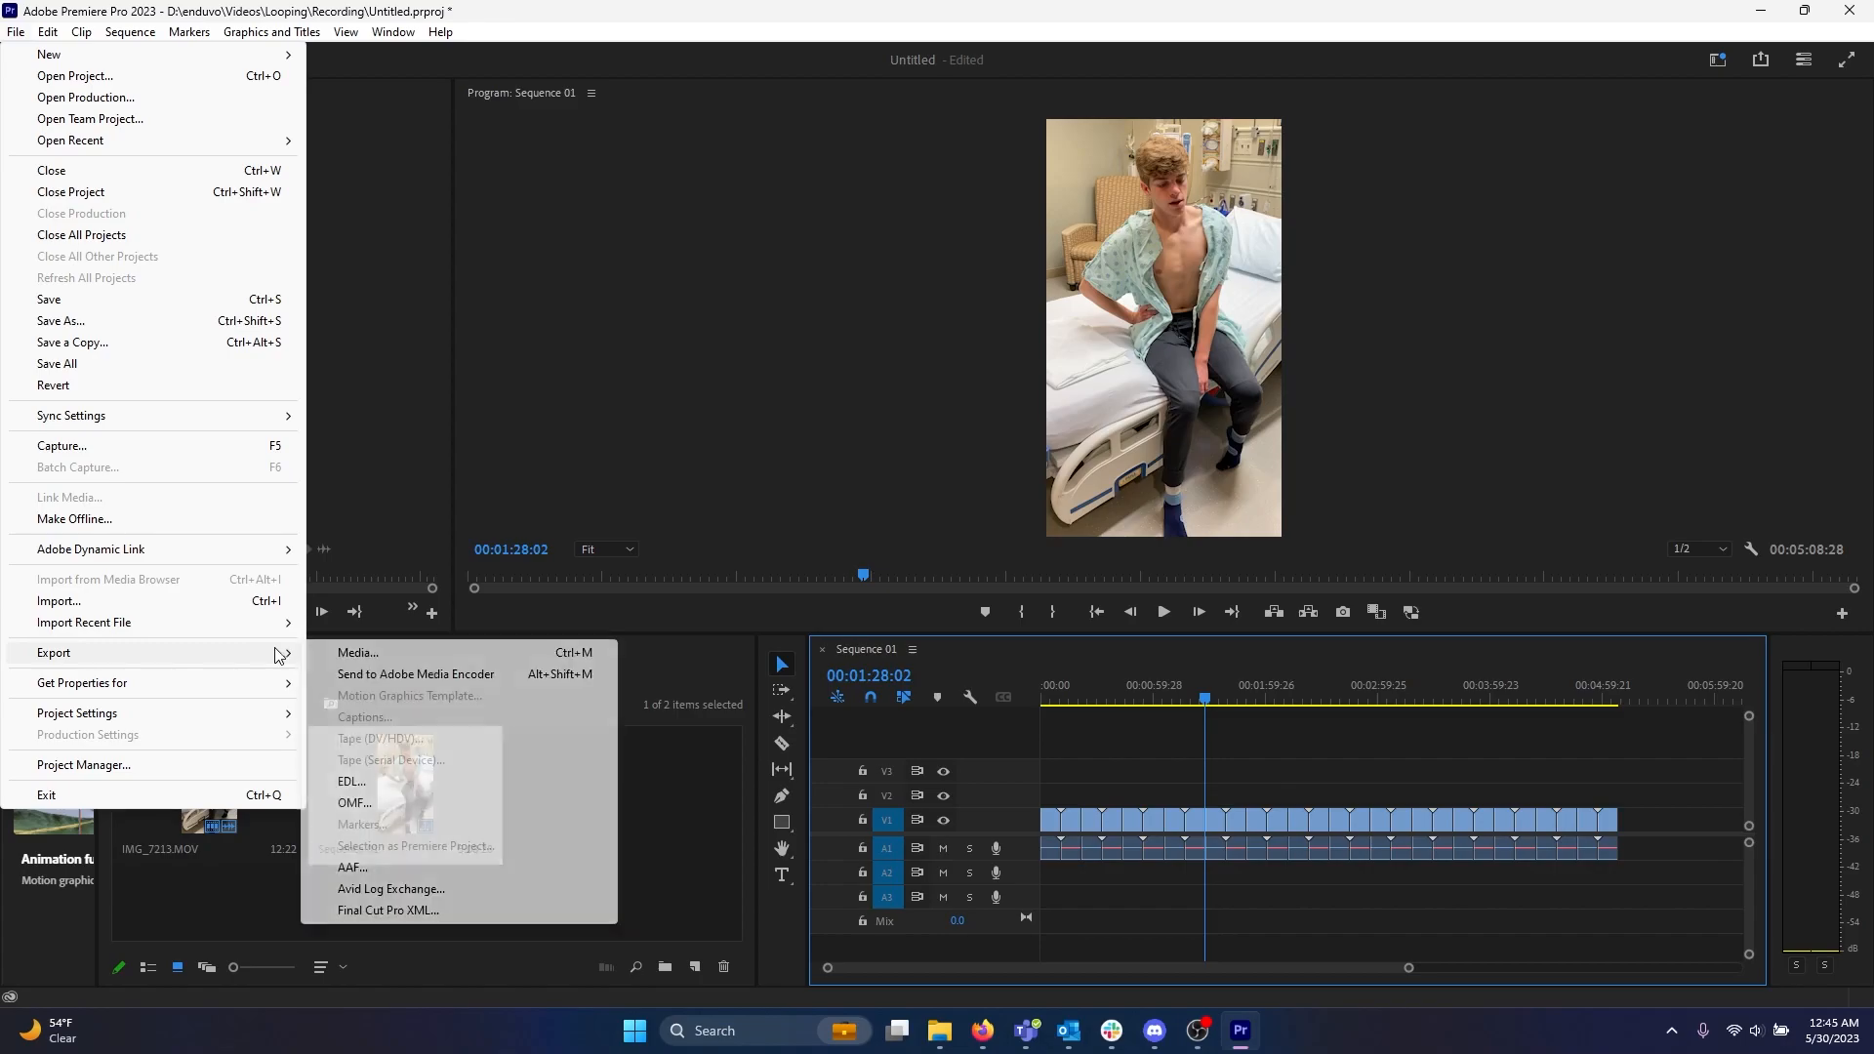
left_click(349, 651)
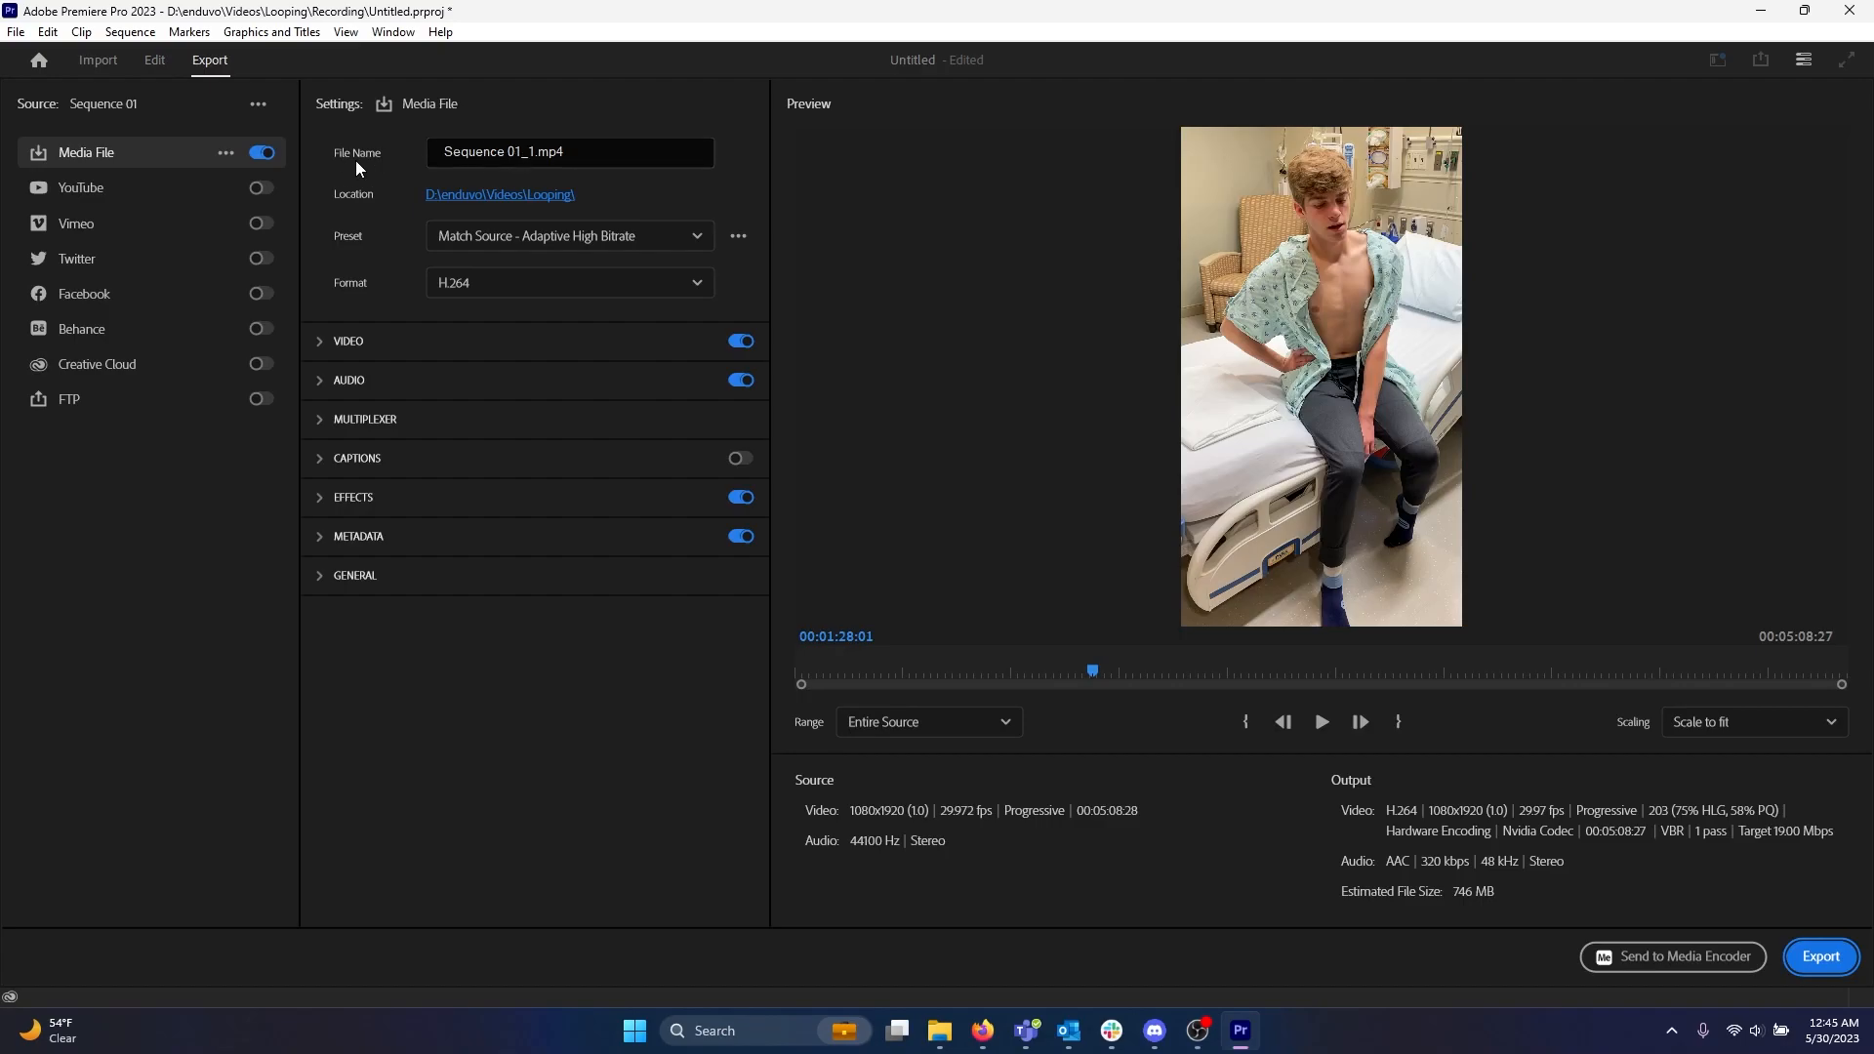
left_click(518, 152)
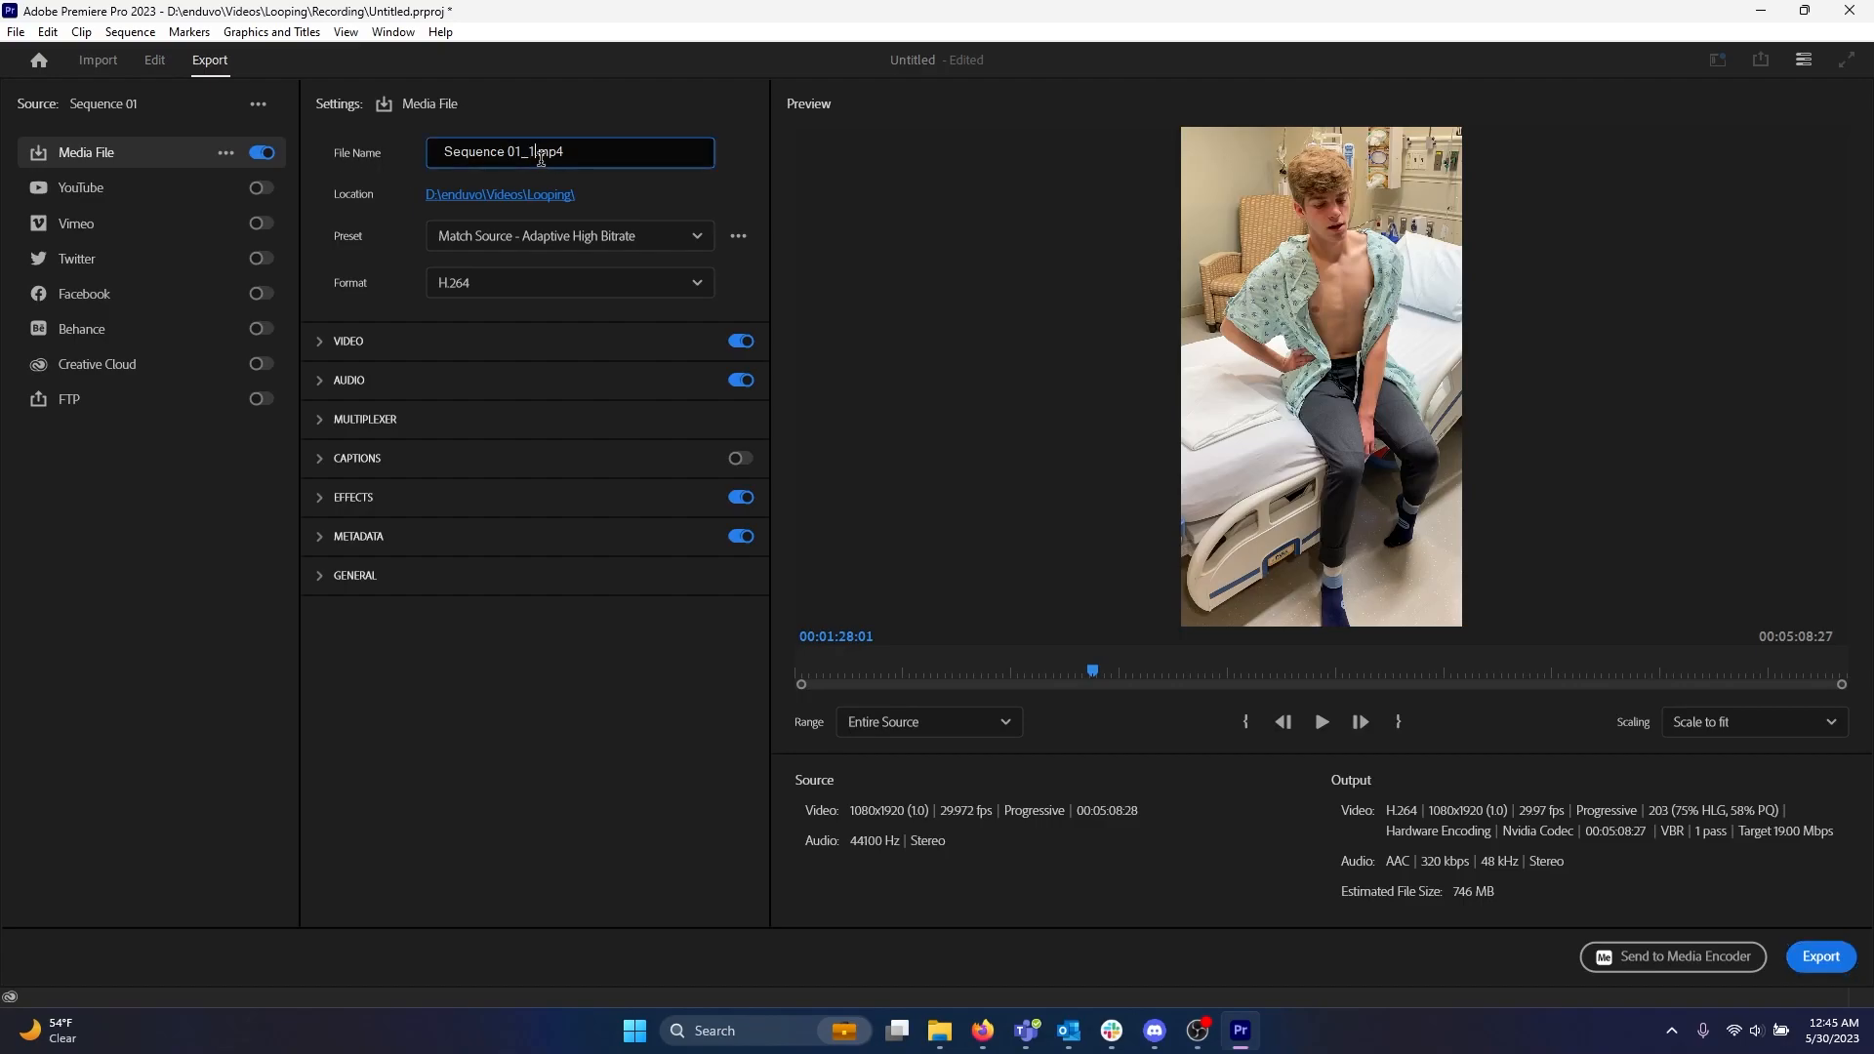
left_click_drag(534, 153, 353, 142)
type("LoopingBoy")
left_click(525, 195)
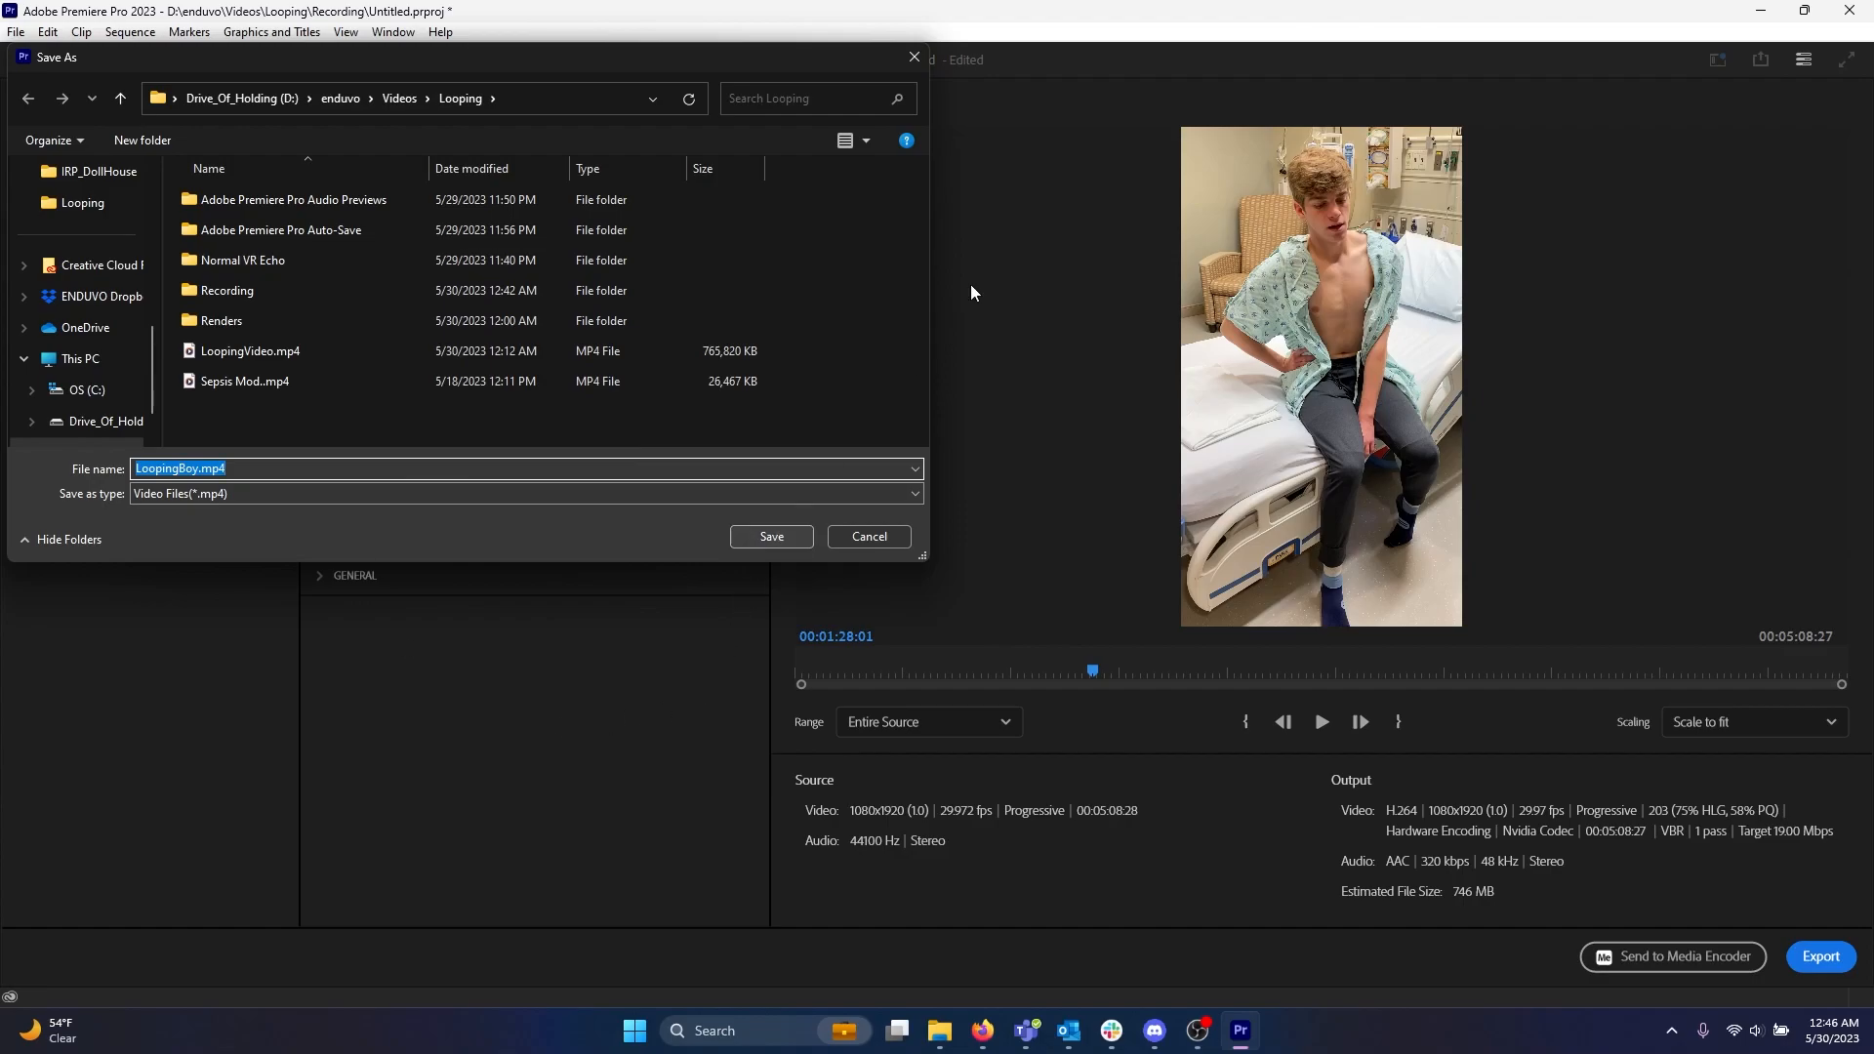
left_click(906, 60)
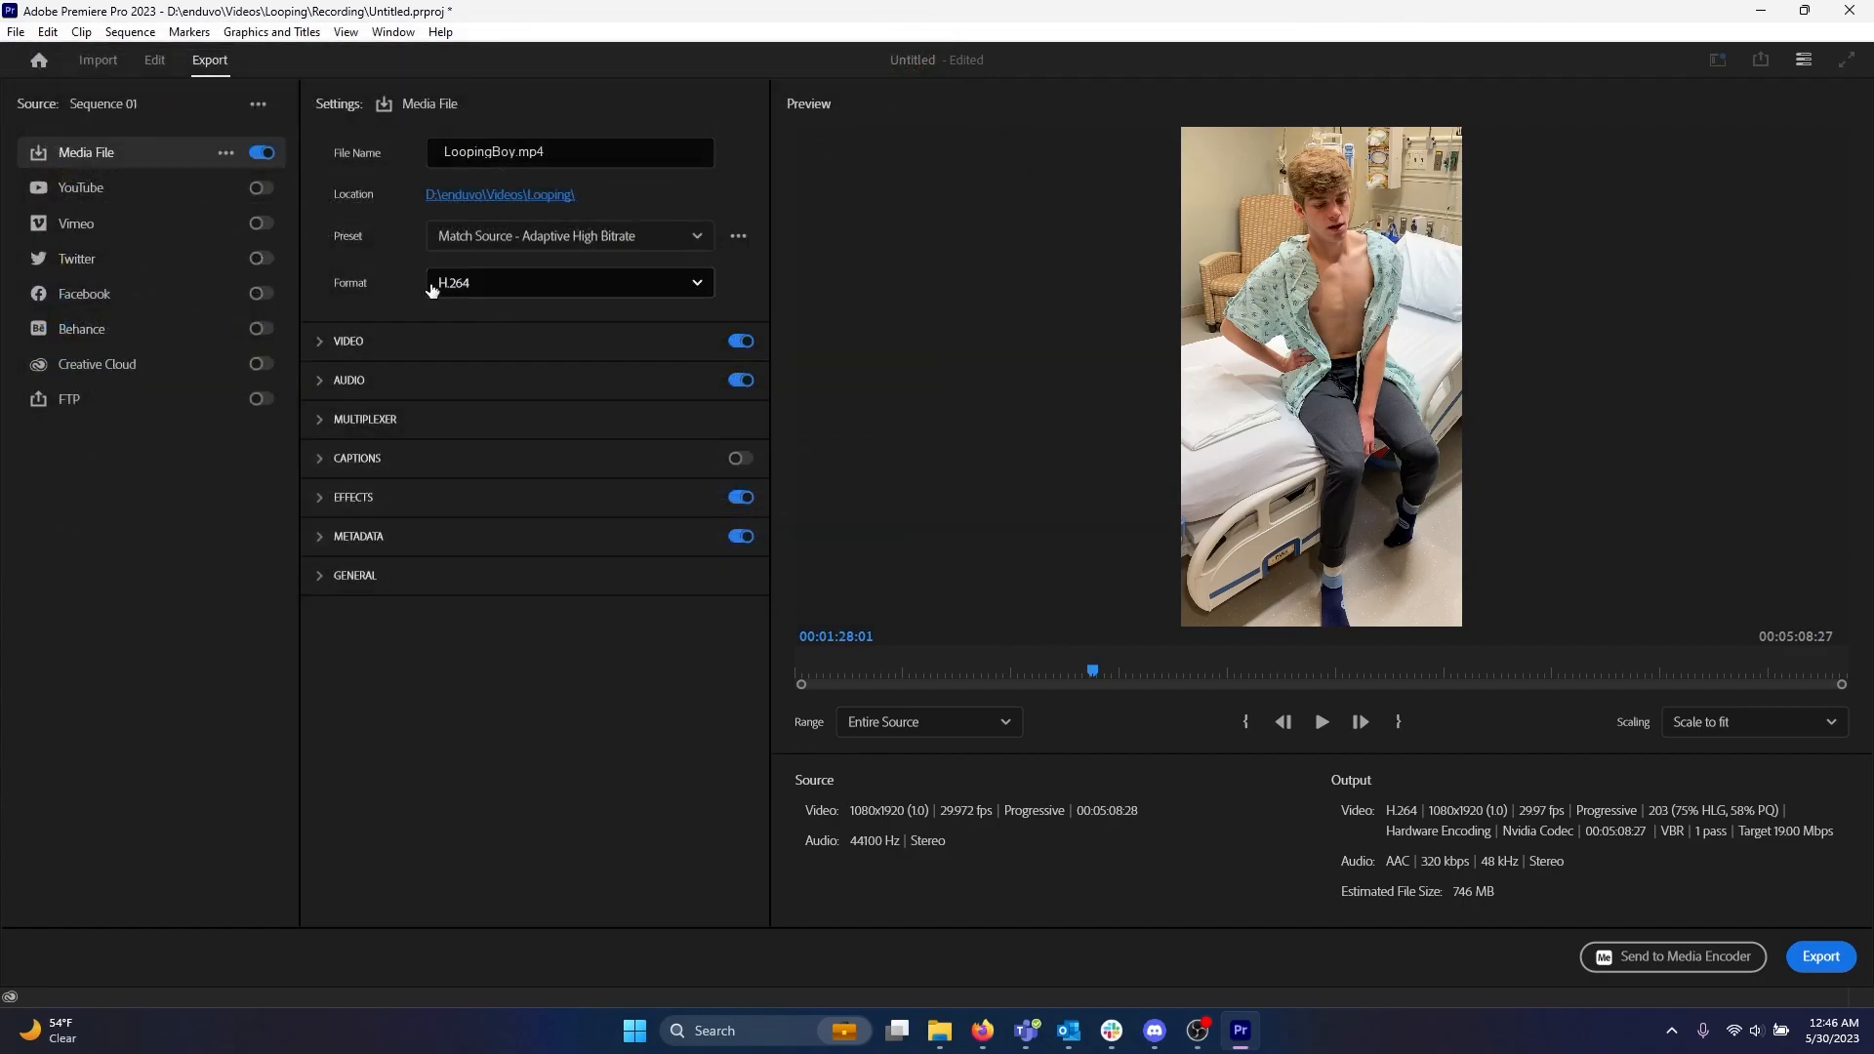
Examine the preset and format options and scrub through the export preview.
left_click(576, 237)
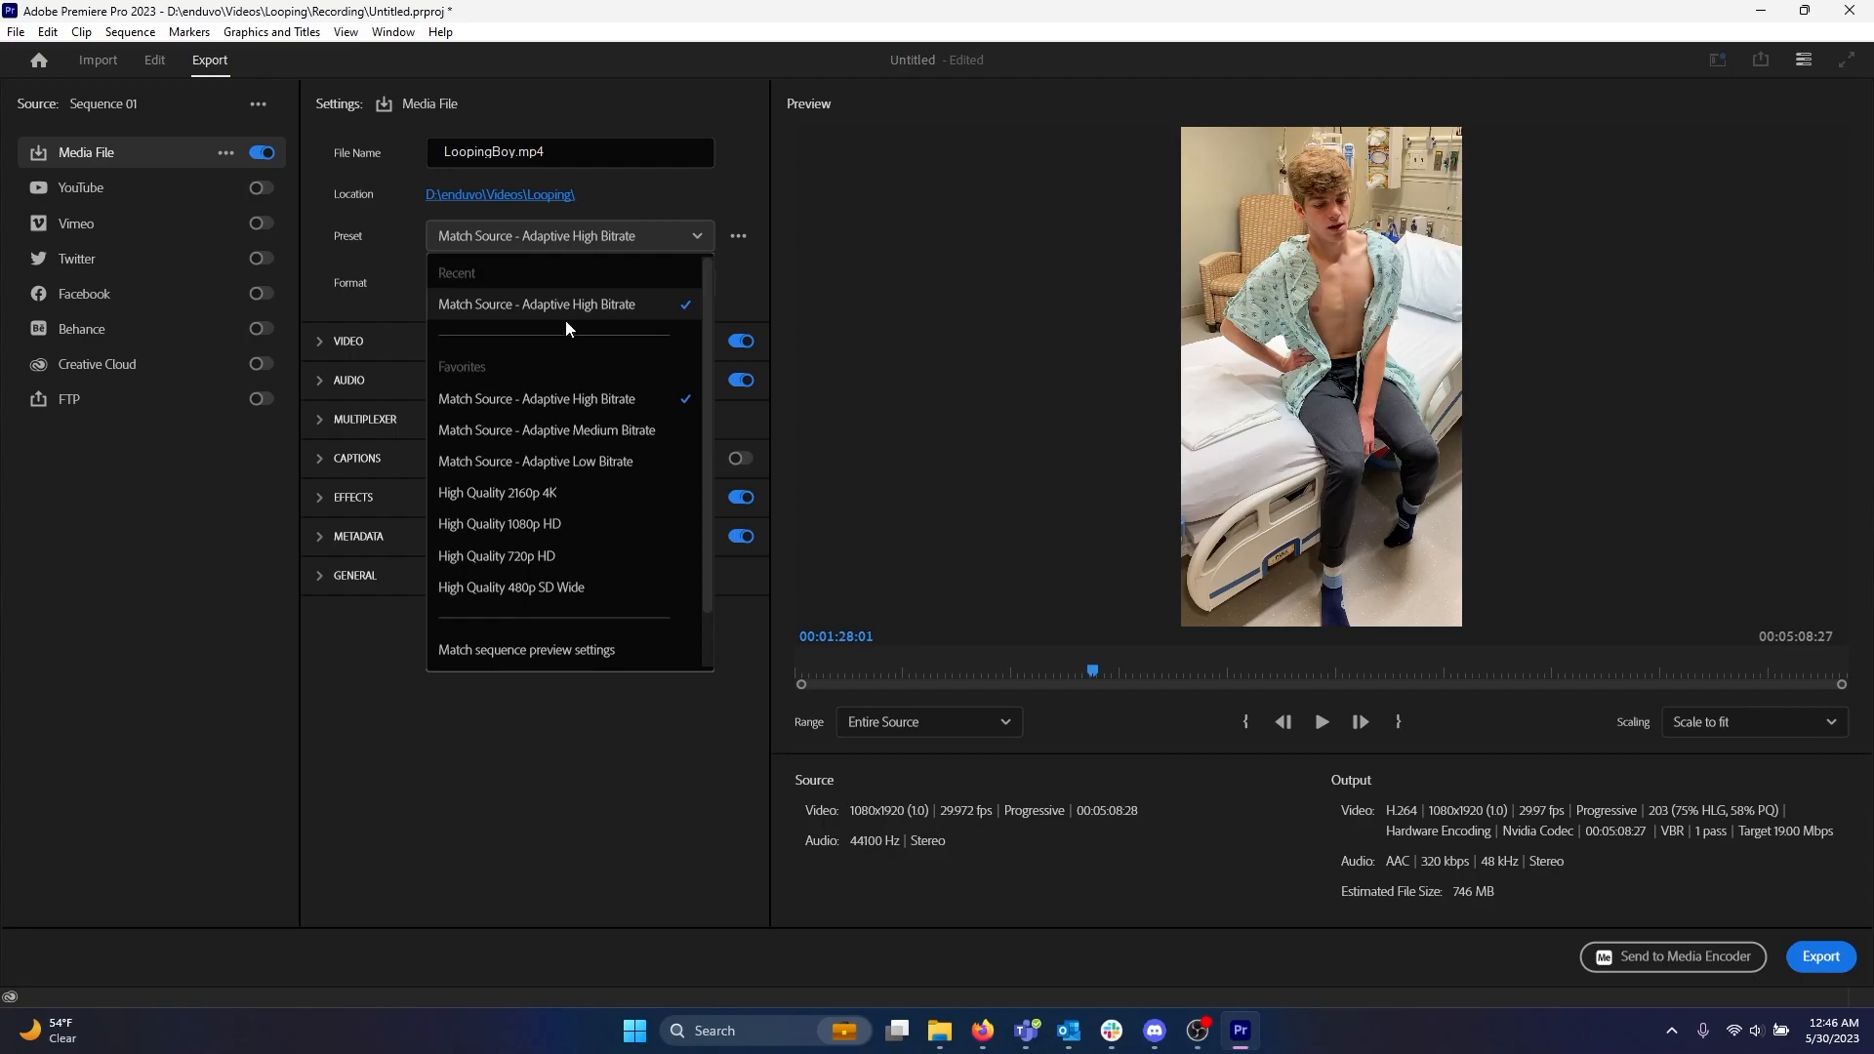
left_click(603, 777)
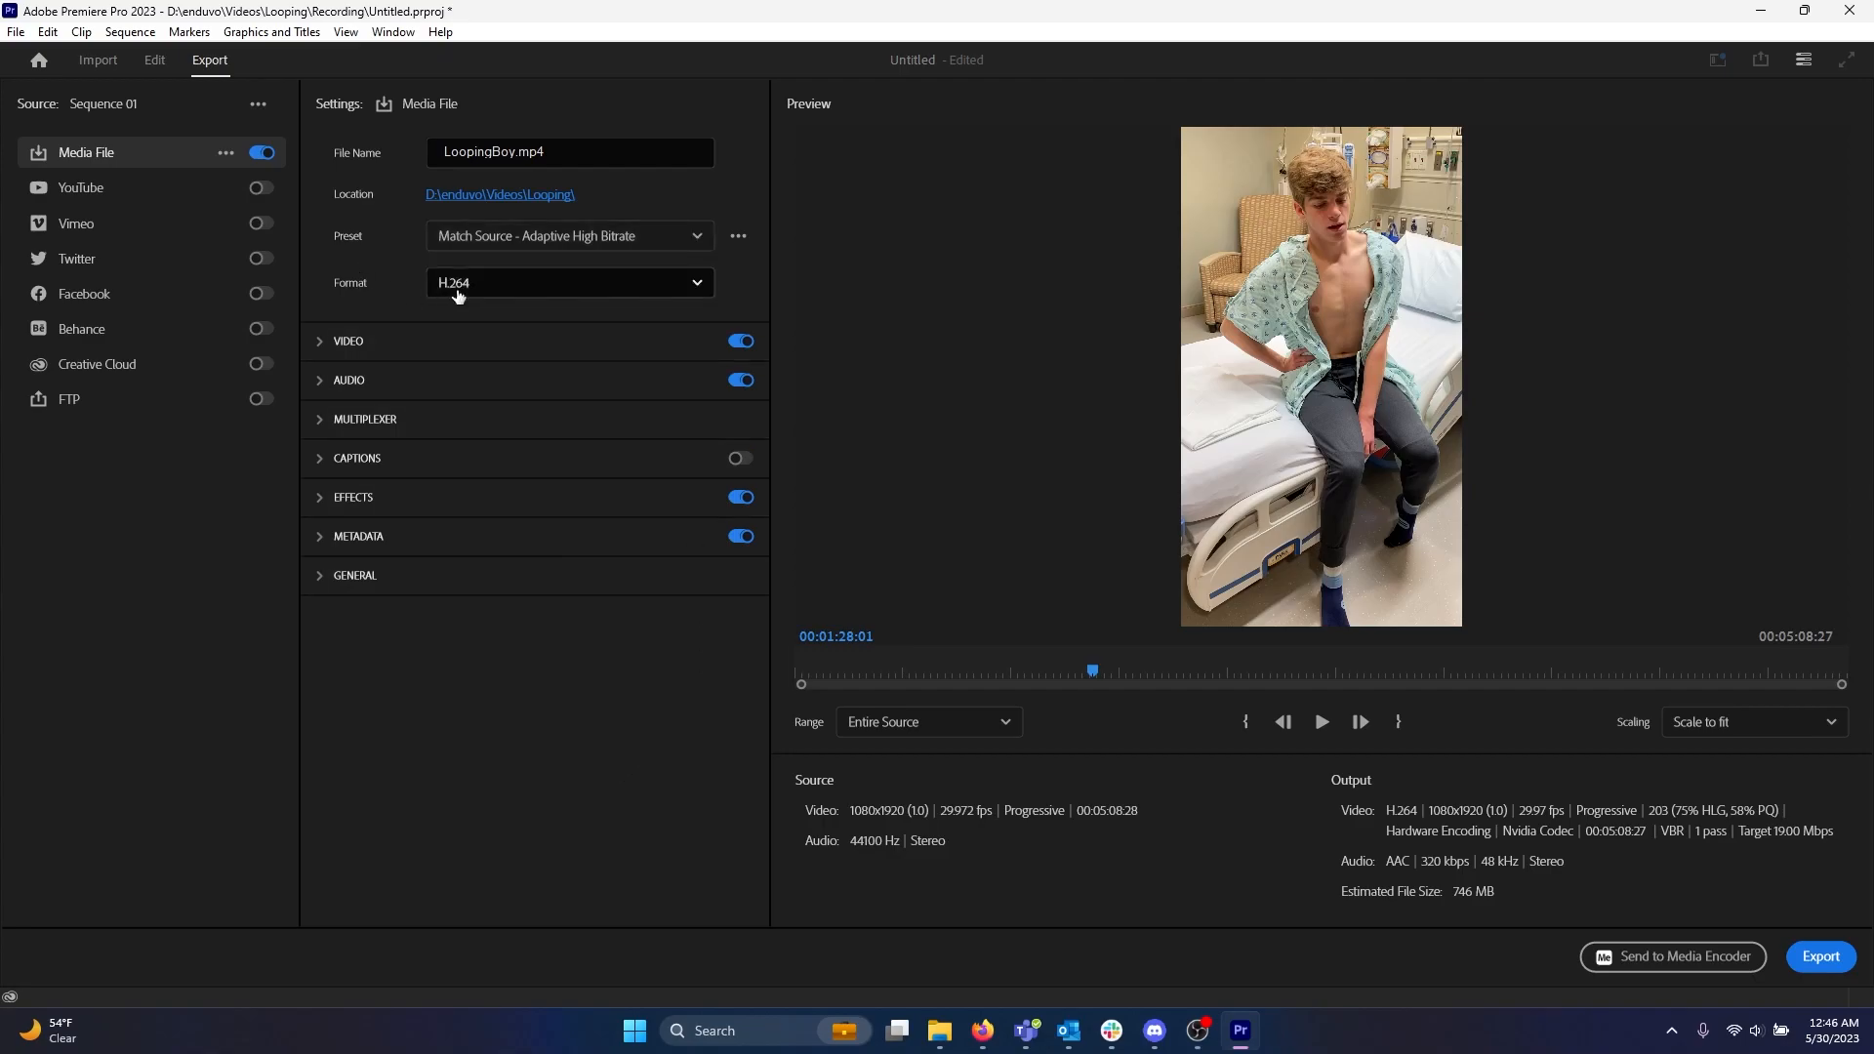
left_click(483, 293)
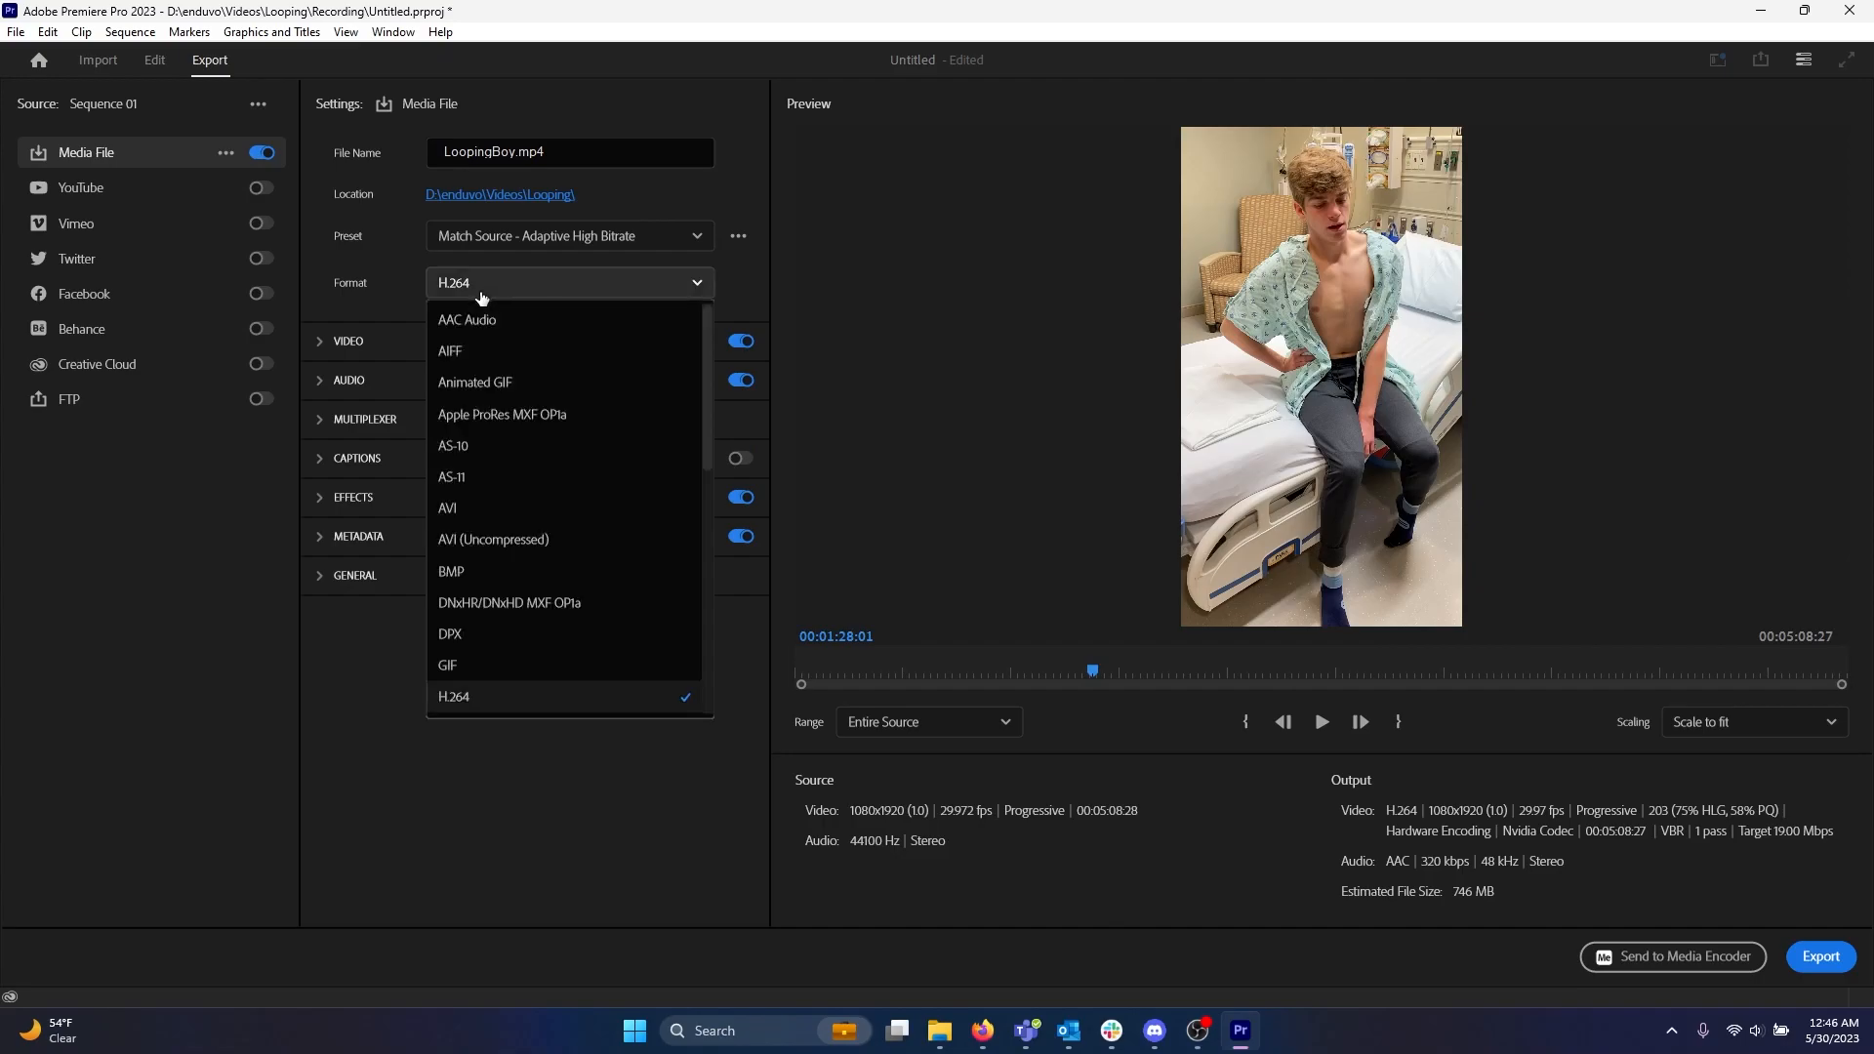
scroll(451, 688, "down", 3)
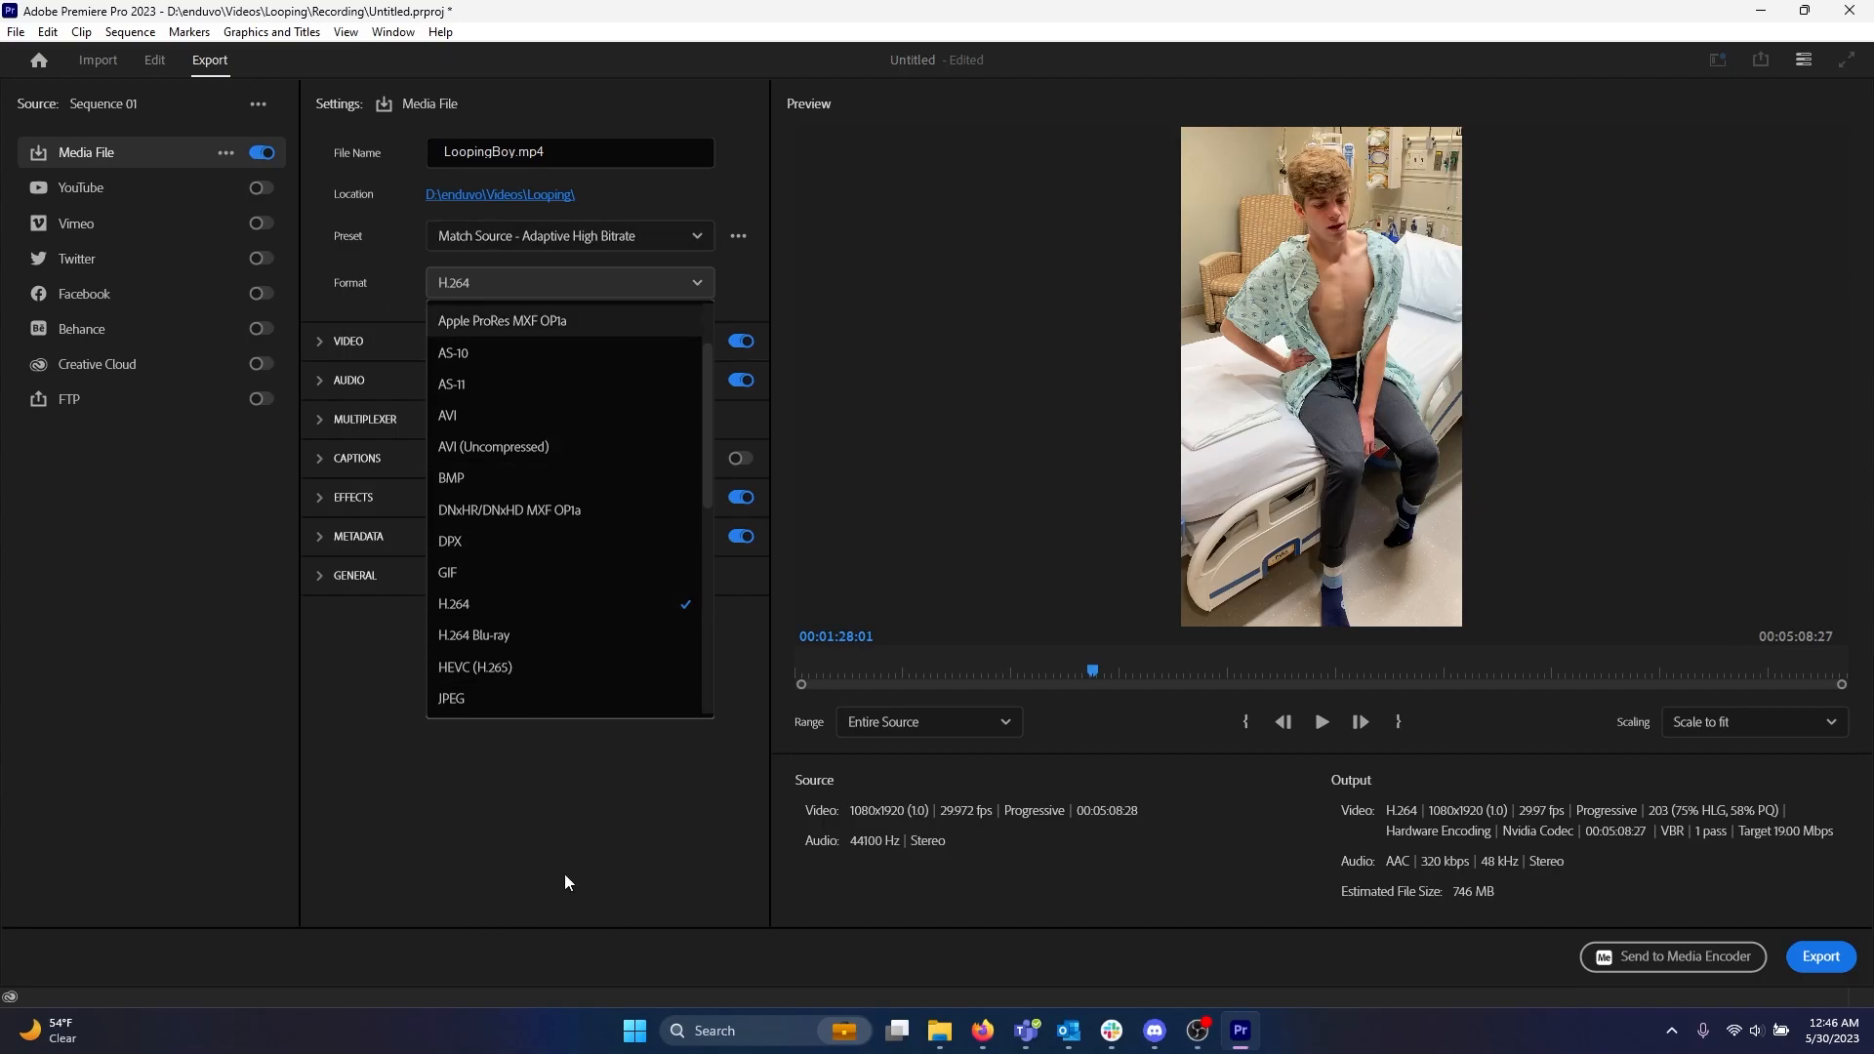
left_click(346, 728)
left_click_drag(835, 669, 970, 673)
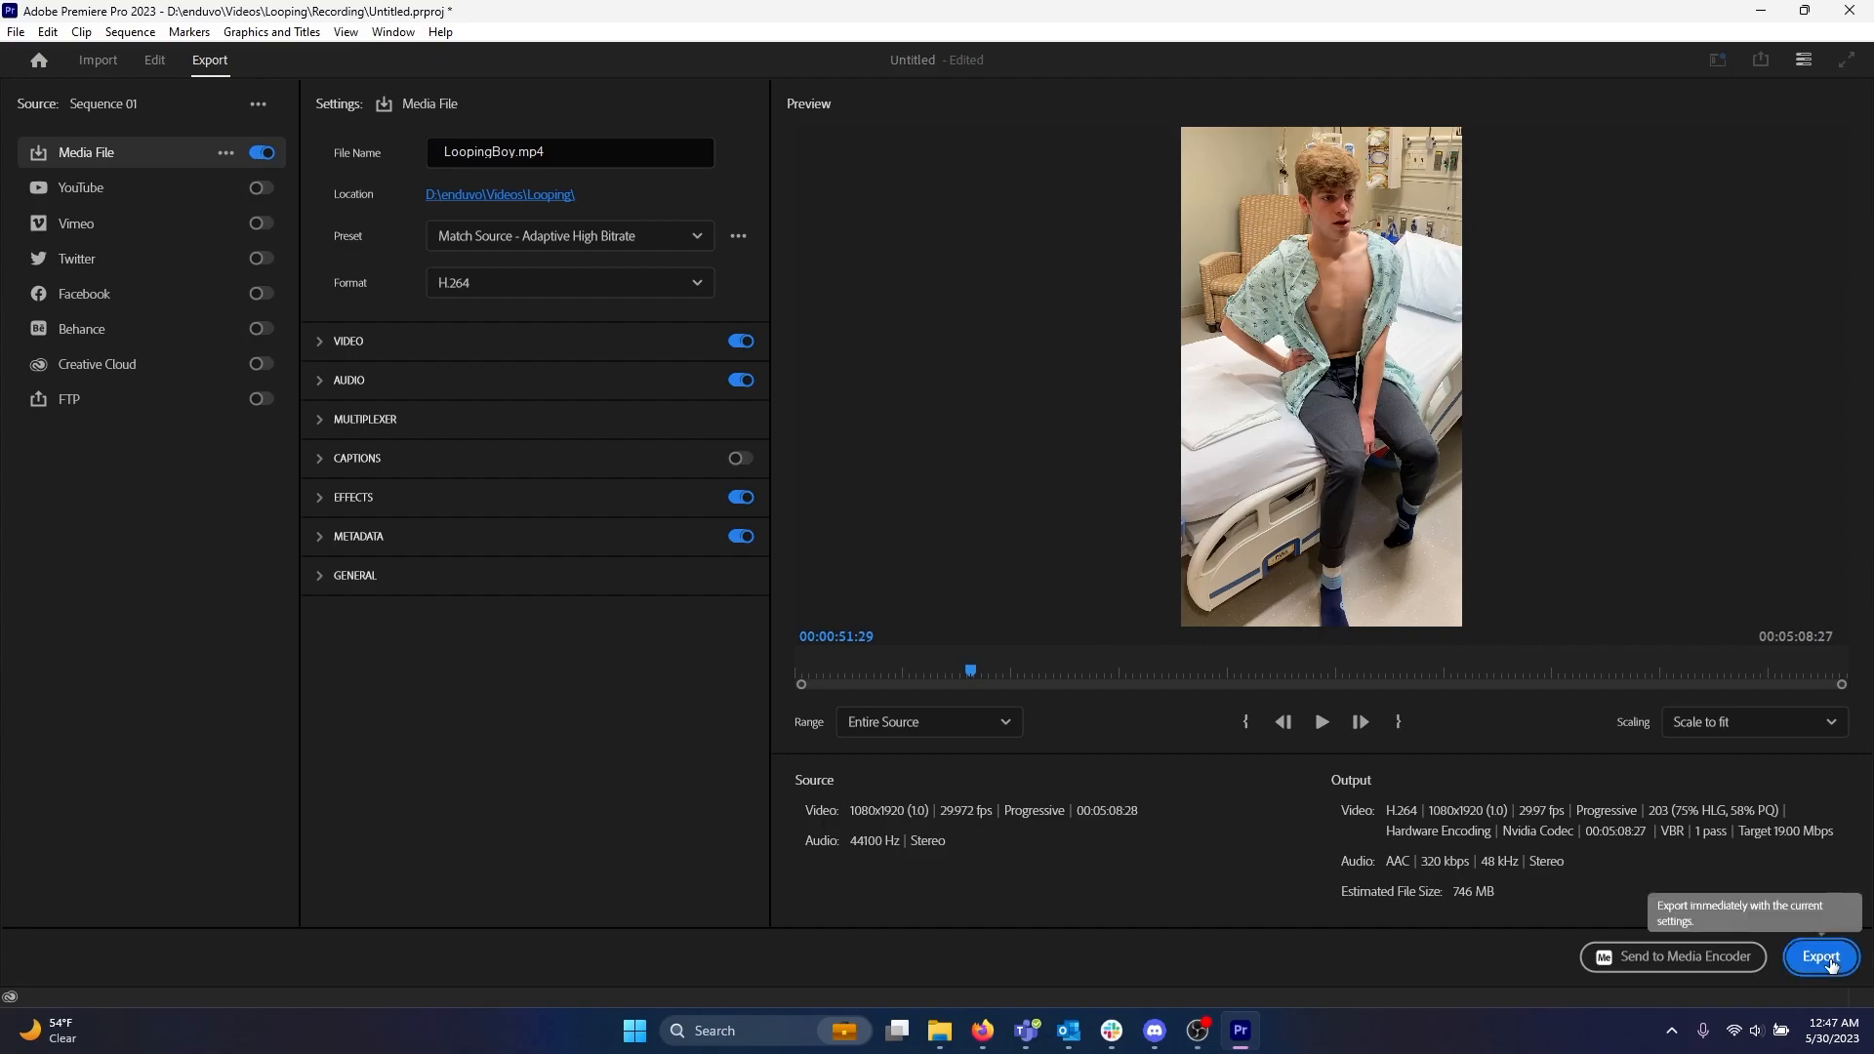
Export the sequence with the Match Source - Adaptive High Bitrate H.264 settings.
left_click(1821, 956)
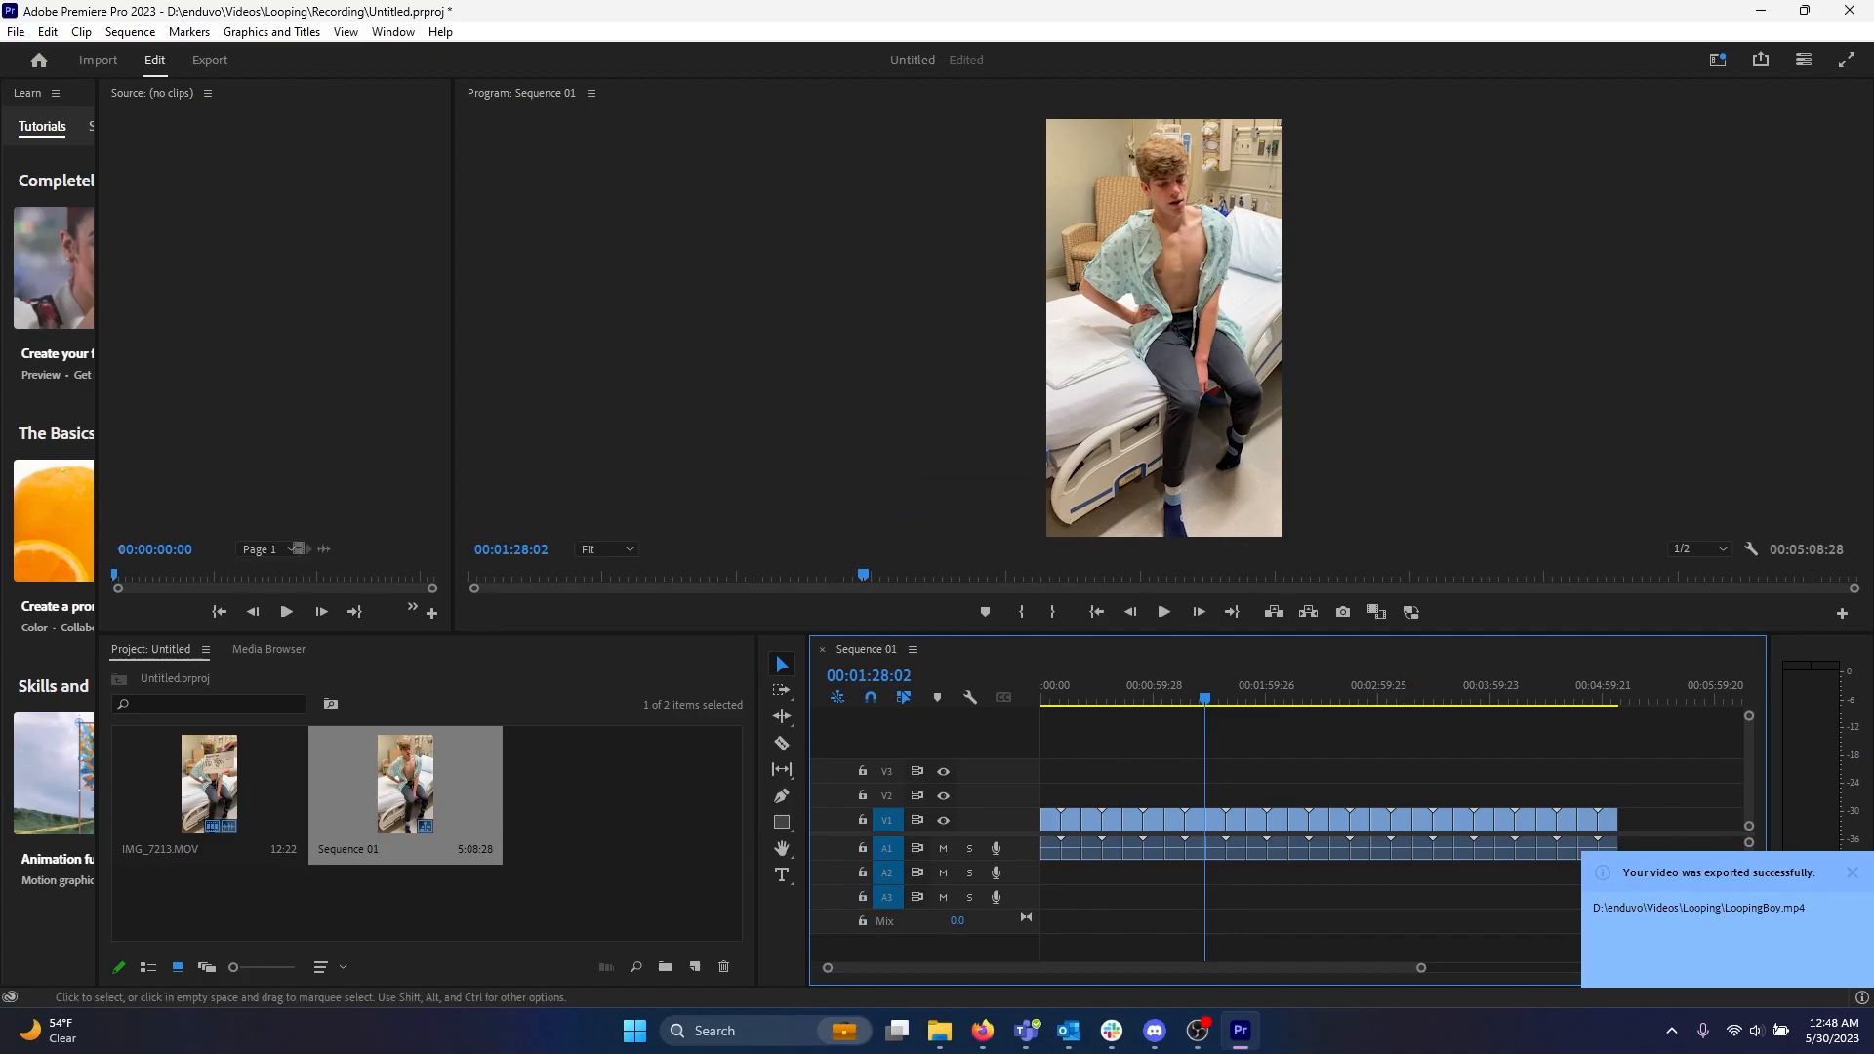
left_click(1839, 872)
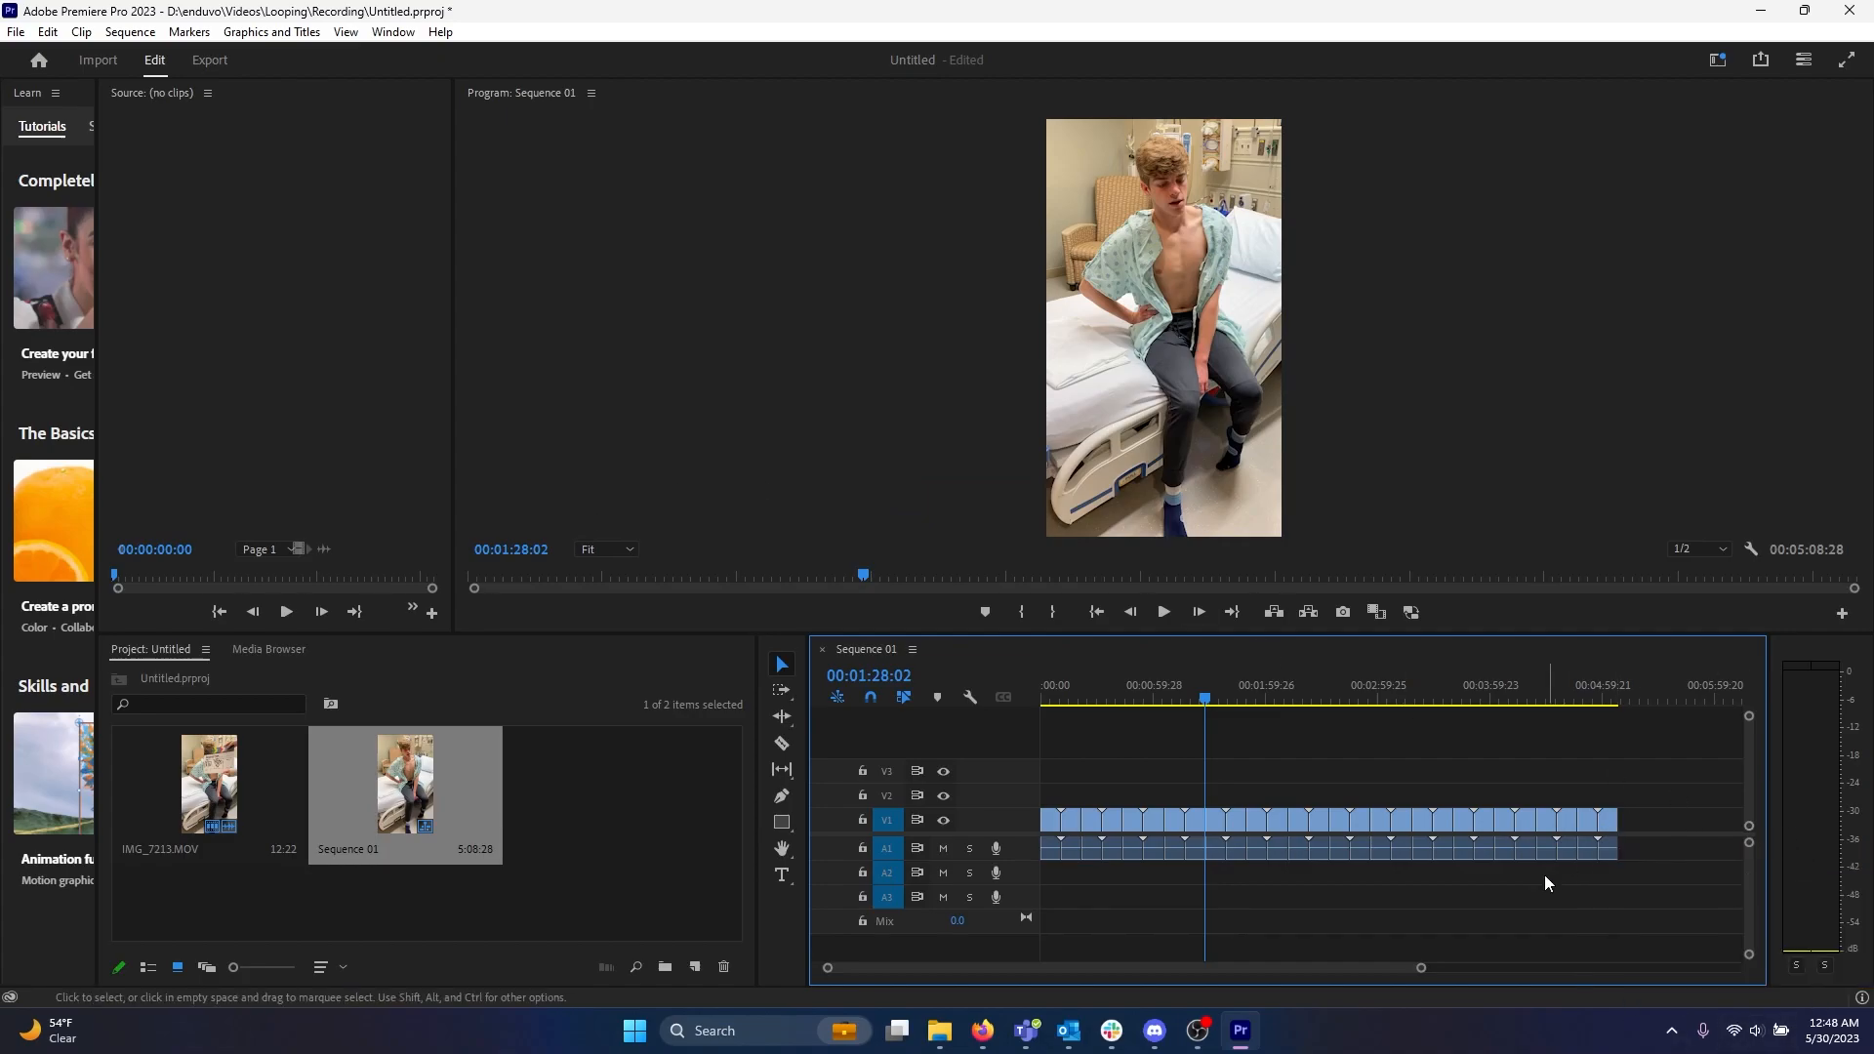
Open File Explorer and navigate to the Looping folder holding the exported video.
left_click(945, 1038)
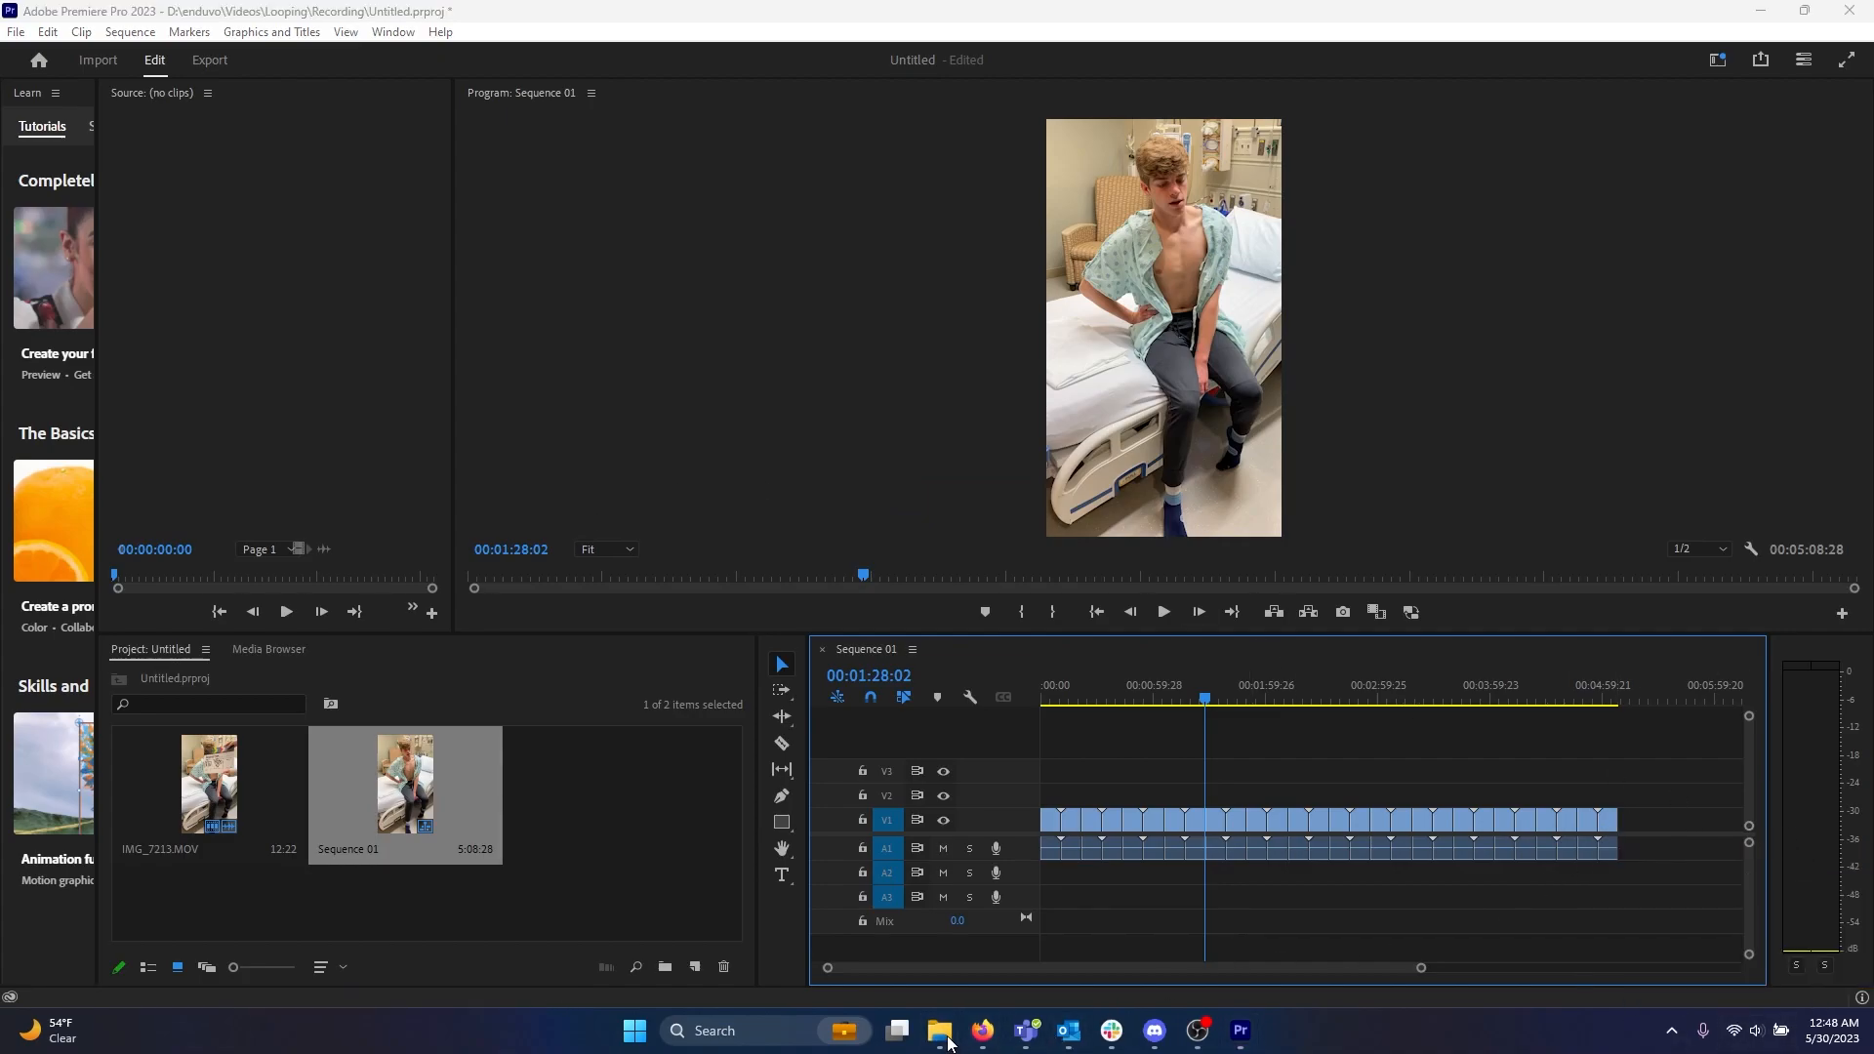
mouse_move(942, 1035)
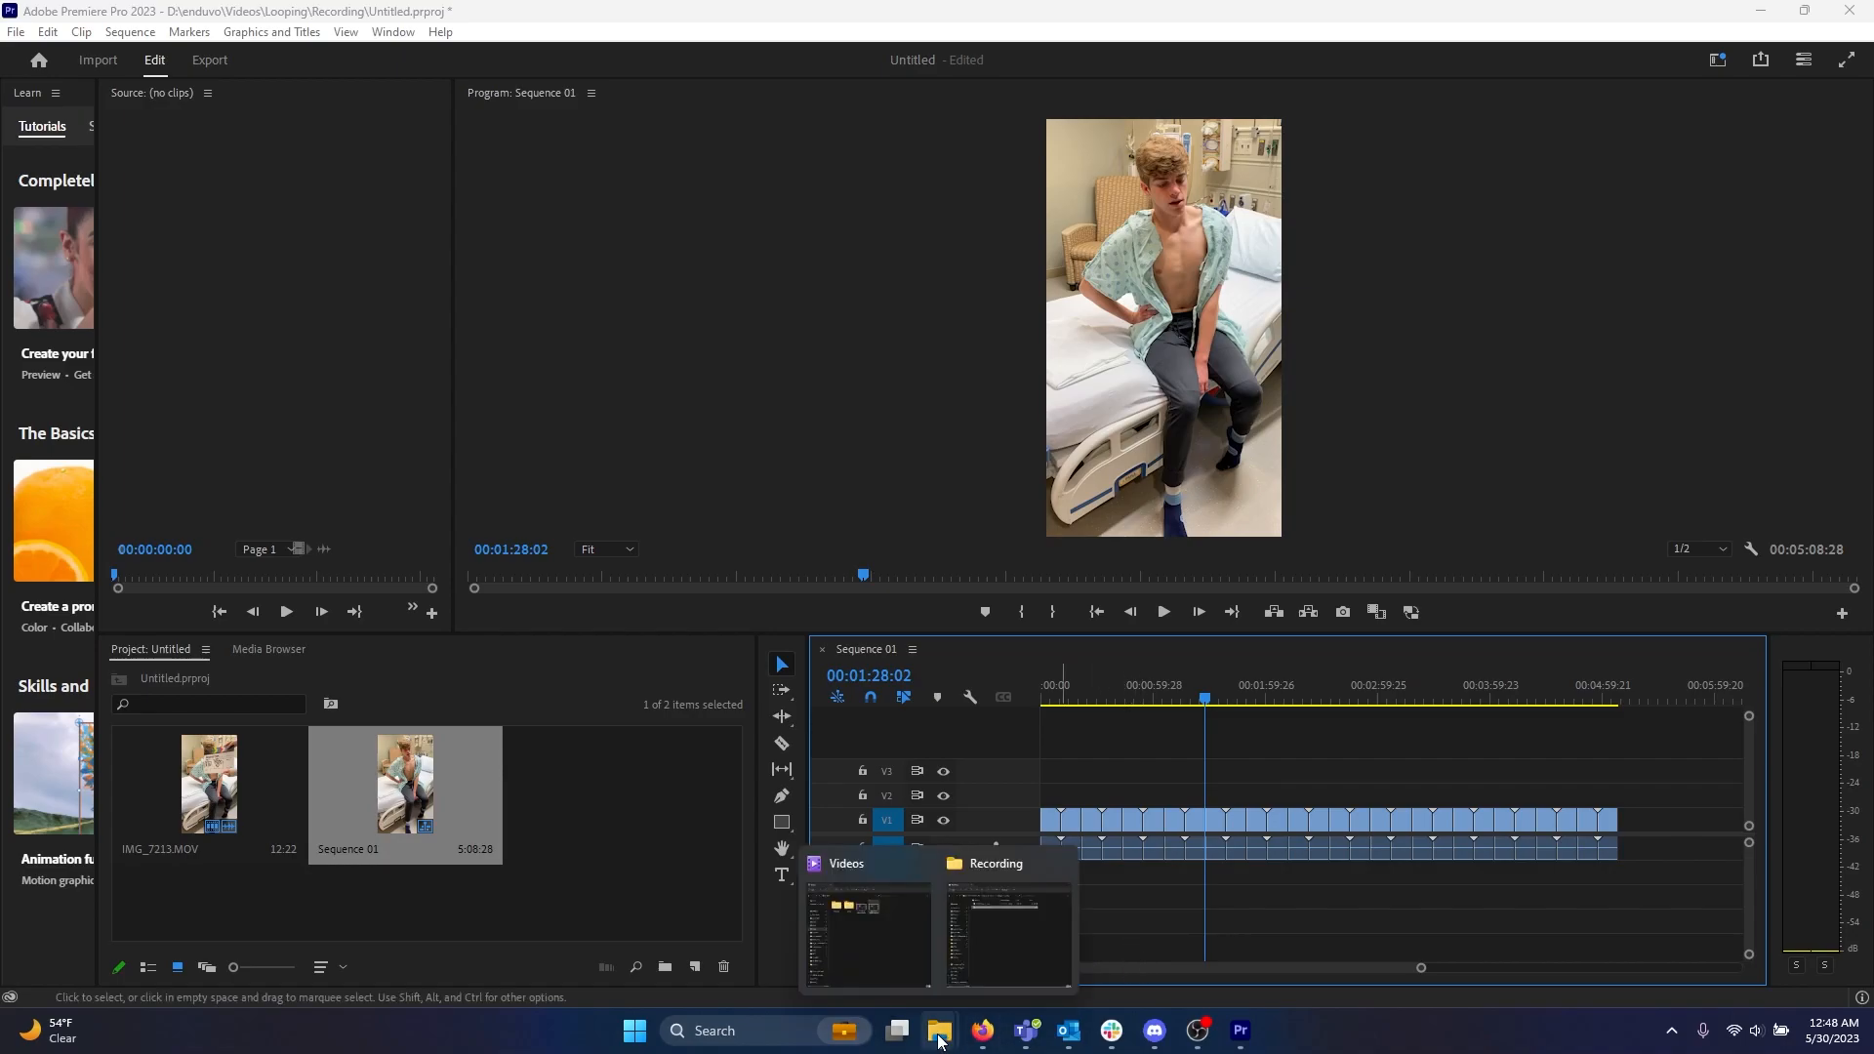
mouse_move(892, 964)
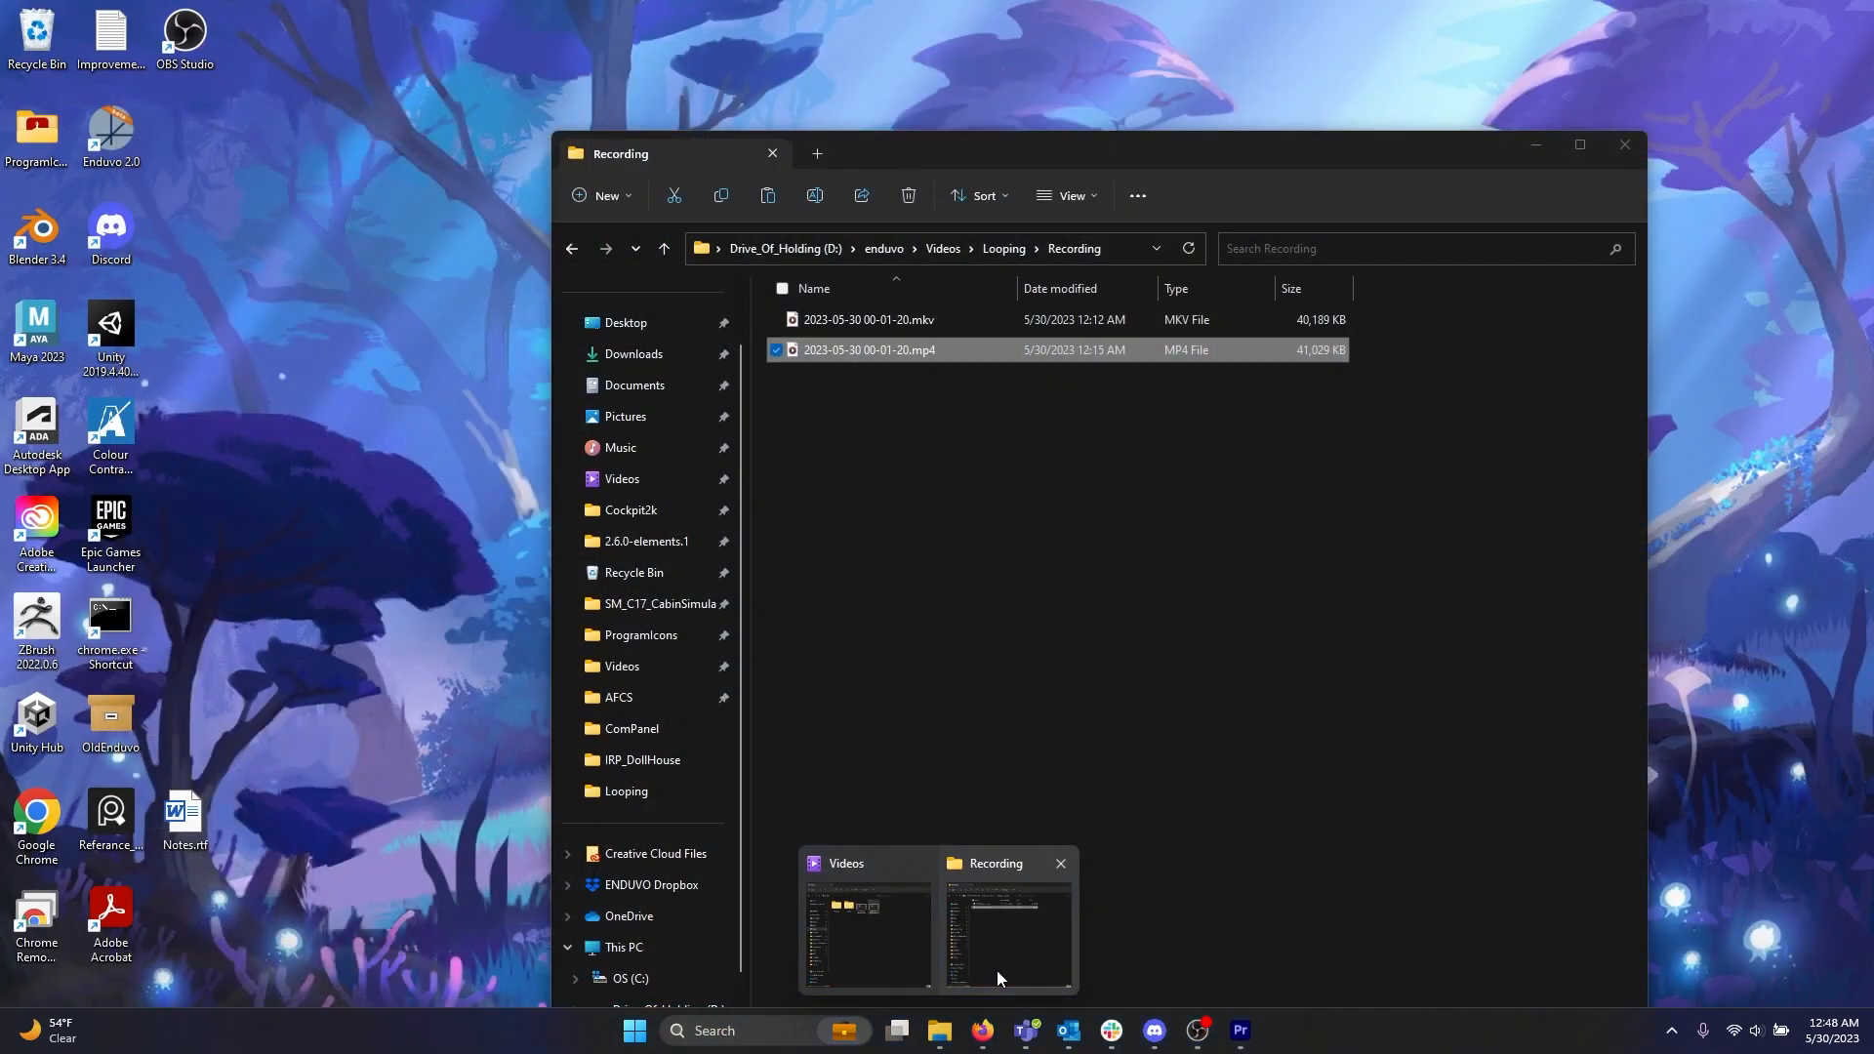
left_click(997, 974)
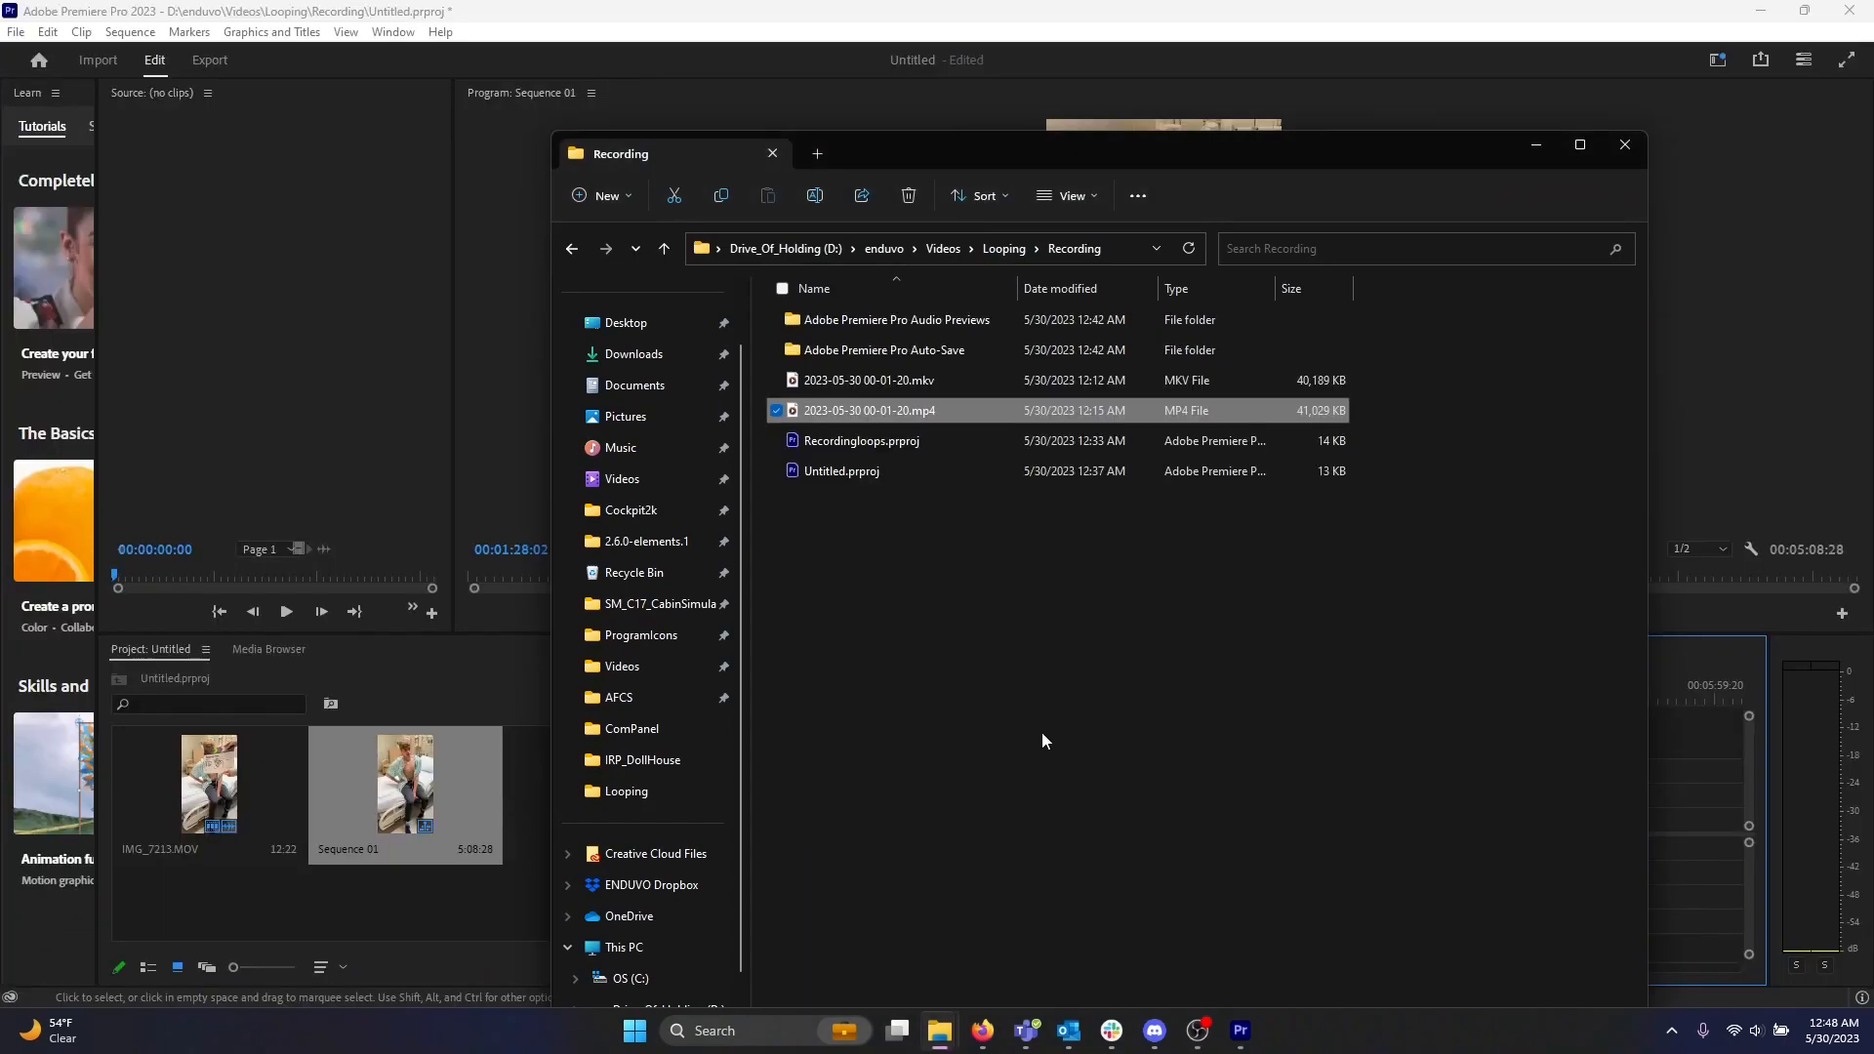
left_click(1004, 247)
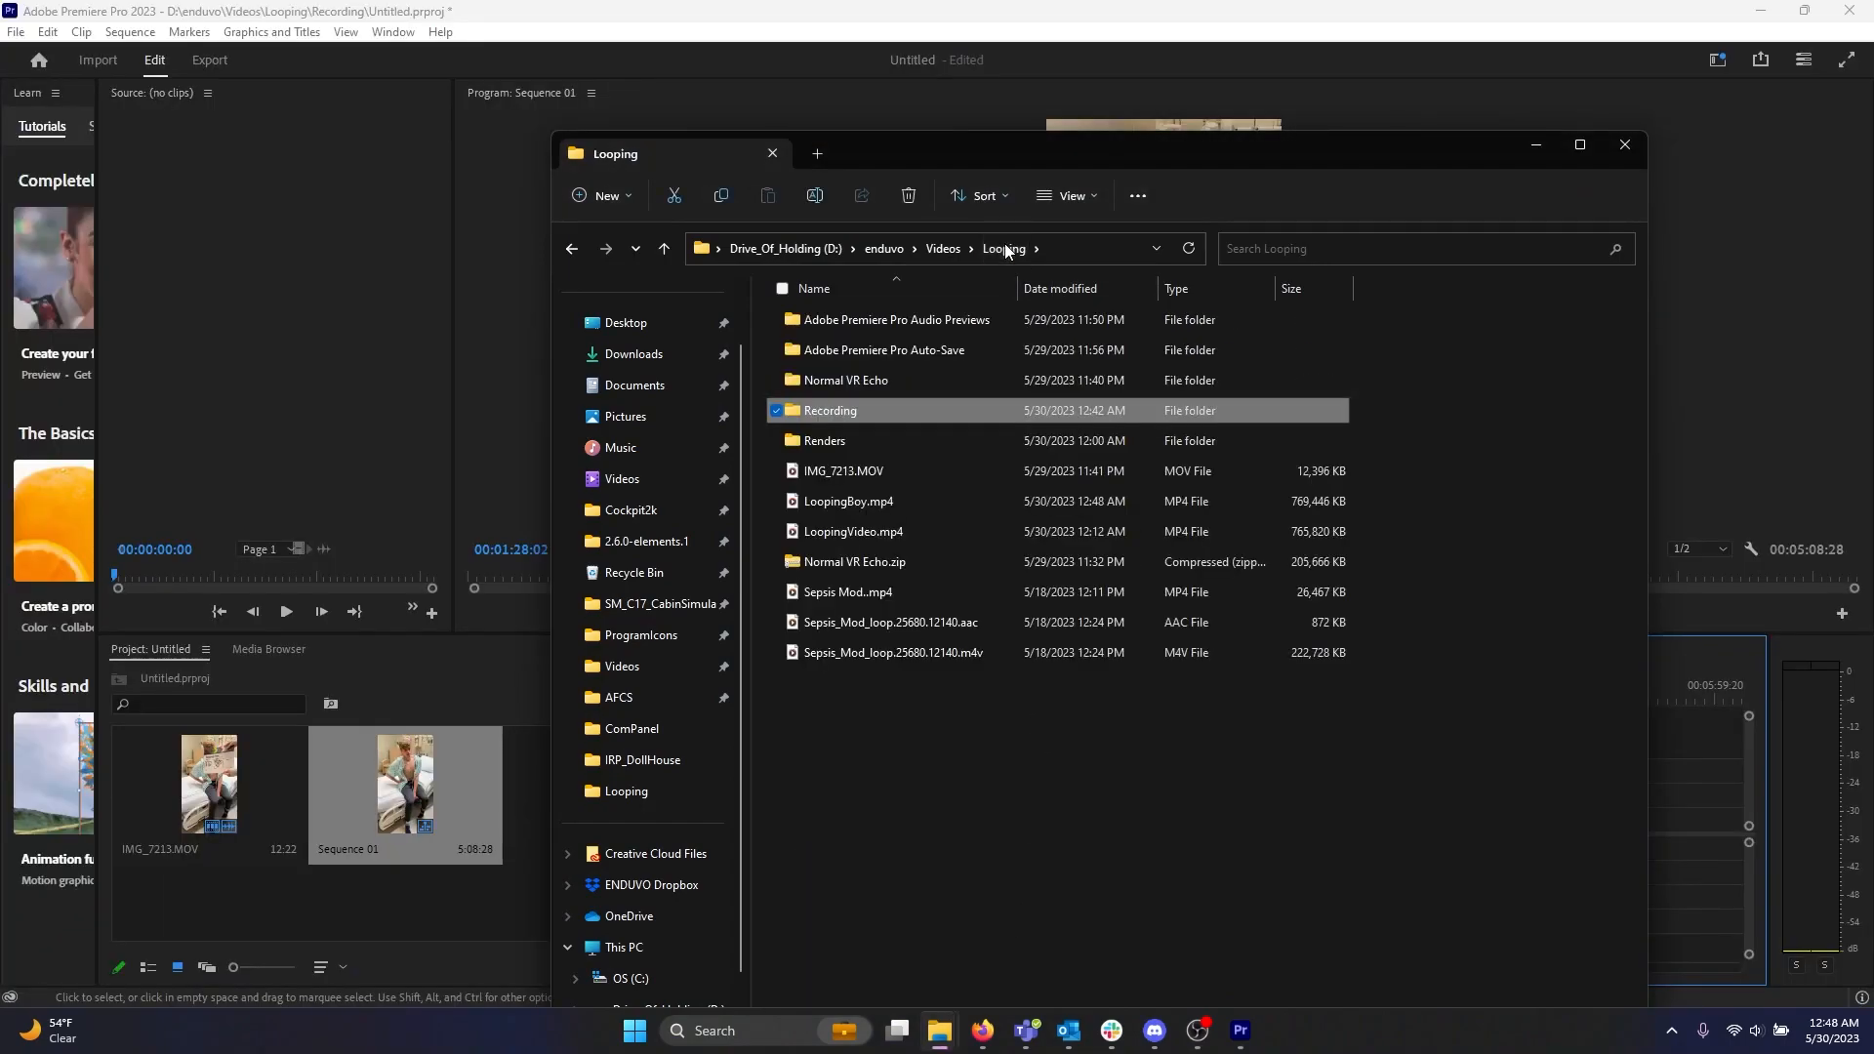
Open LoopingBoy.mp4 in the media player and play it from the start to check the loop.
left_click(832, 502)
double_click(831, 502)
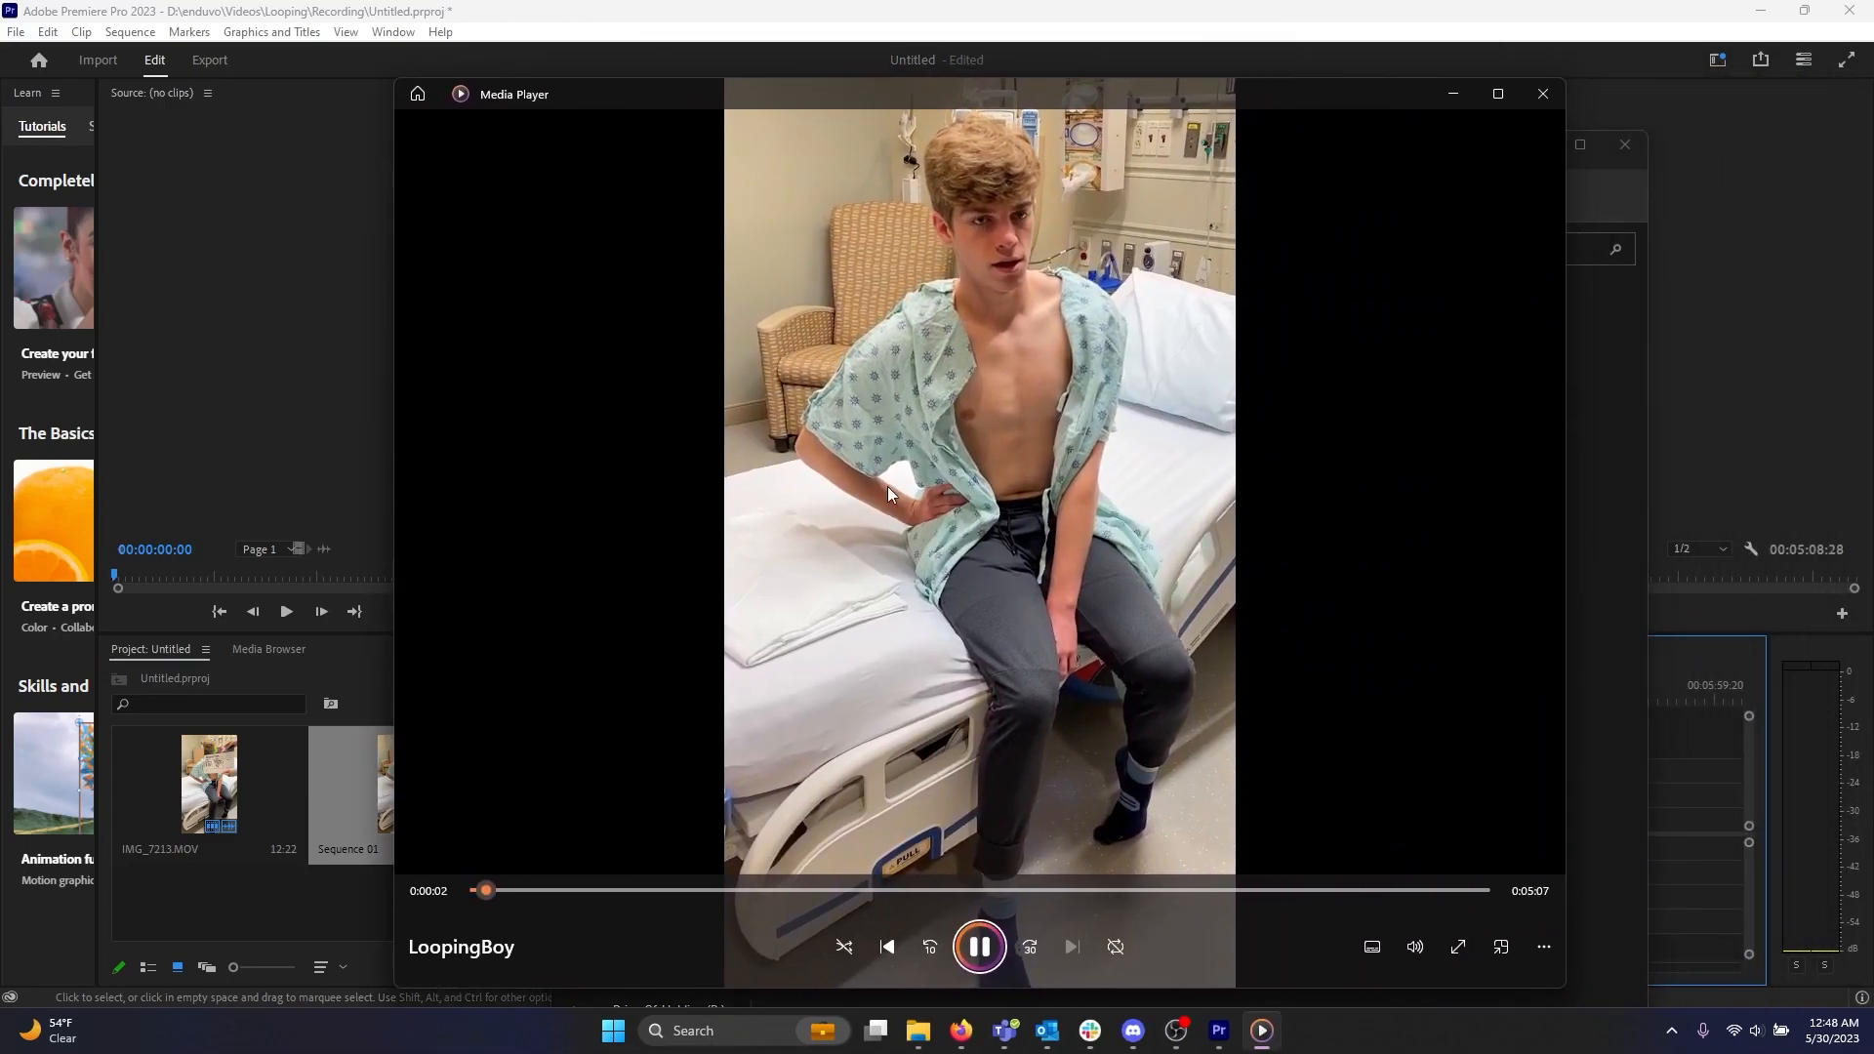
left_click_drag(495, 898, 447, 845)
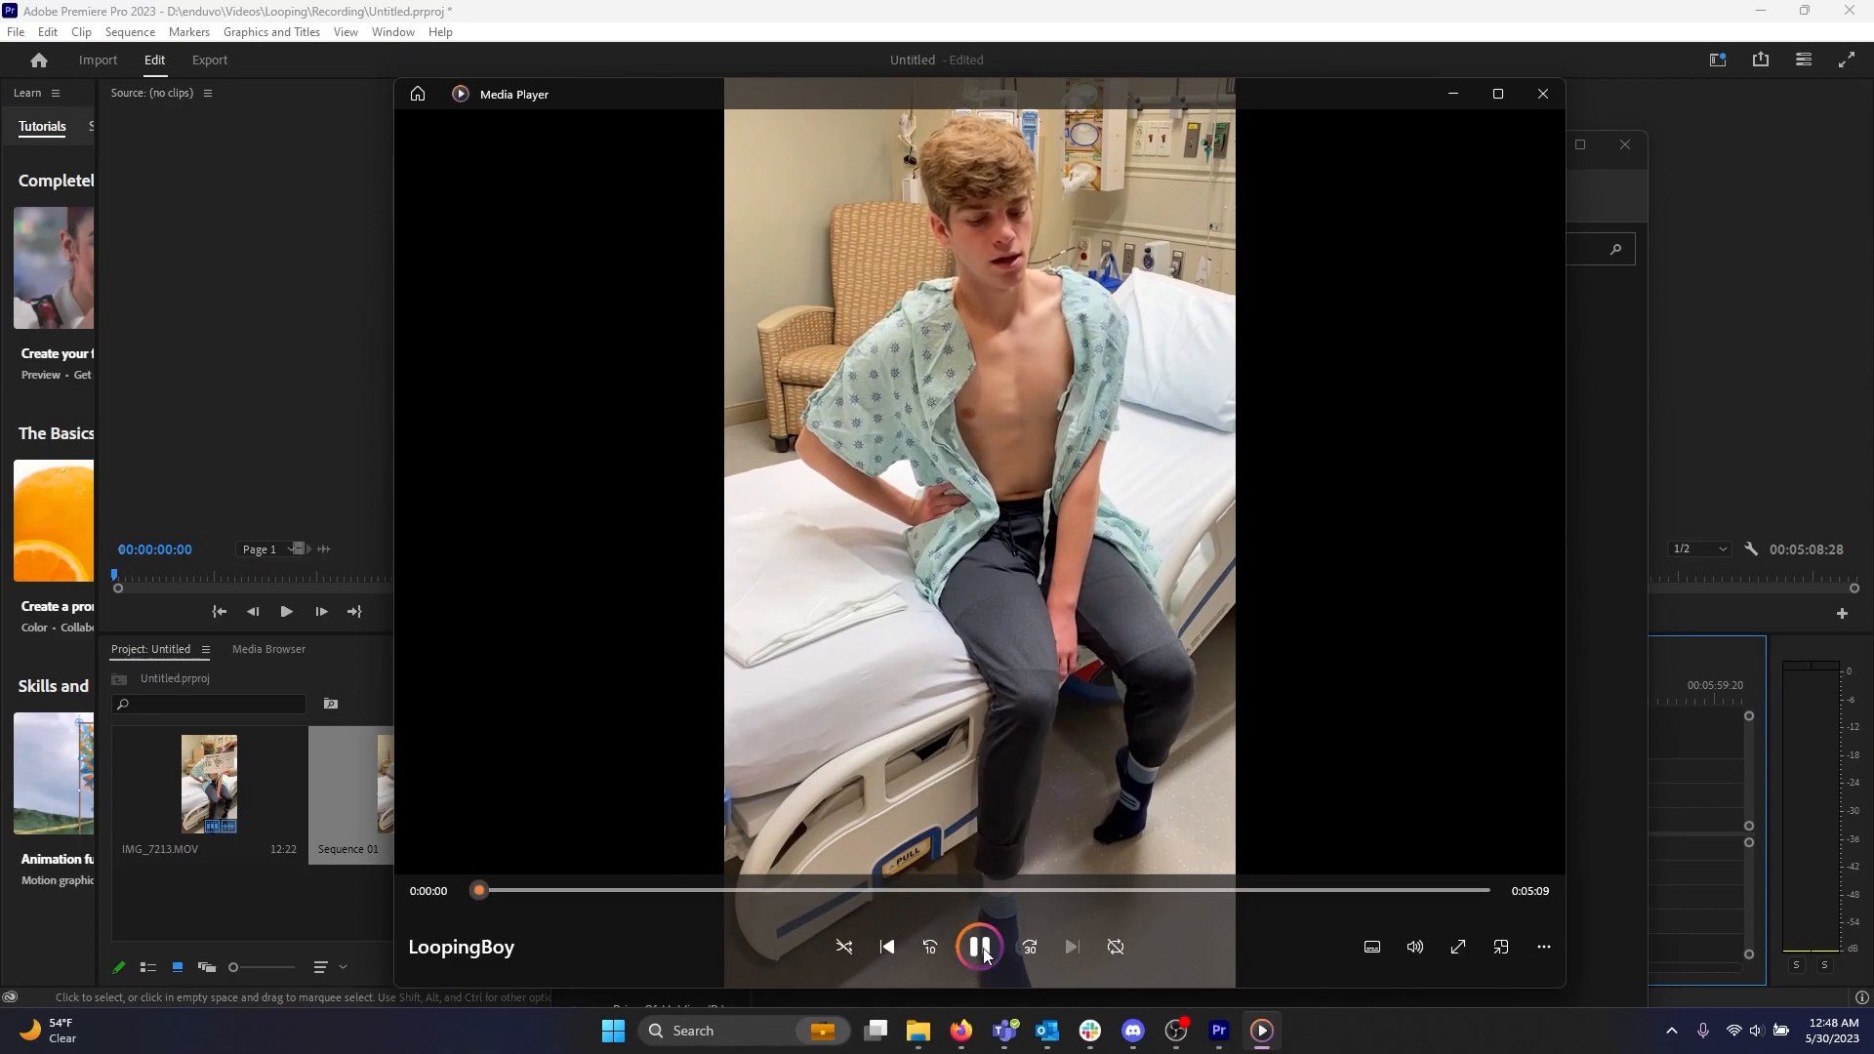
left_click(979, 946)
mouse_move(1176, 1030)
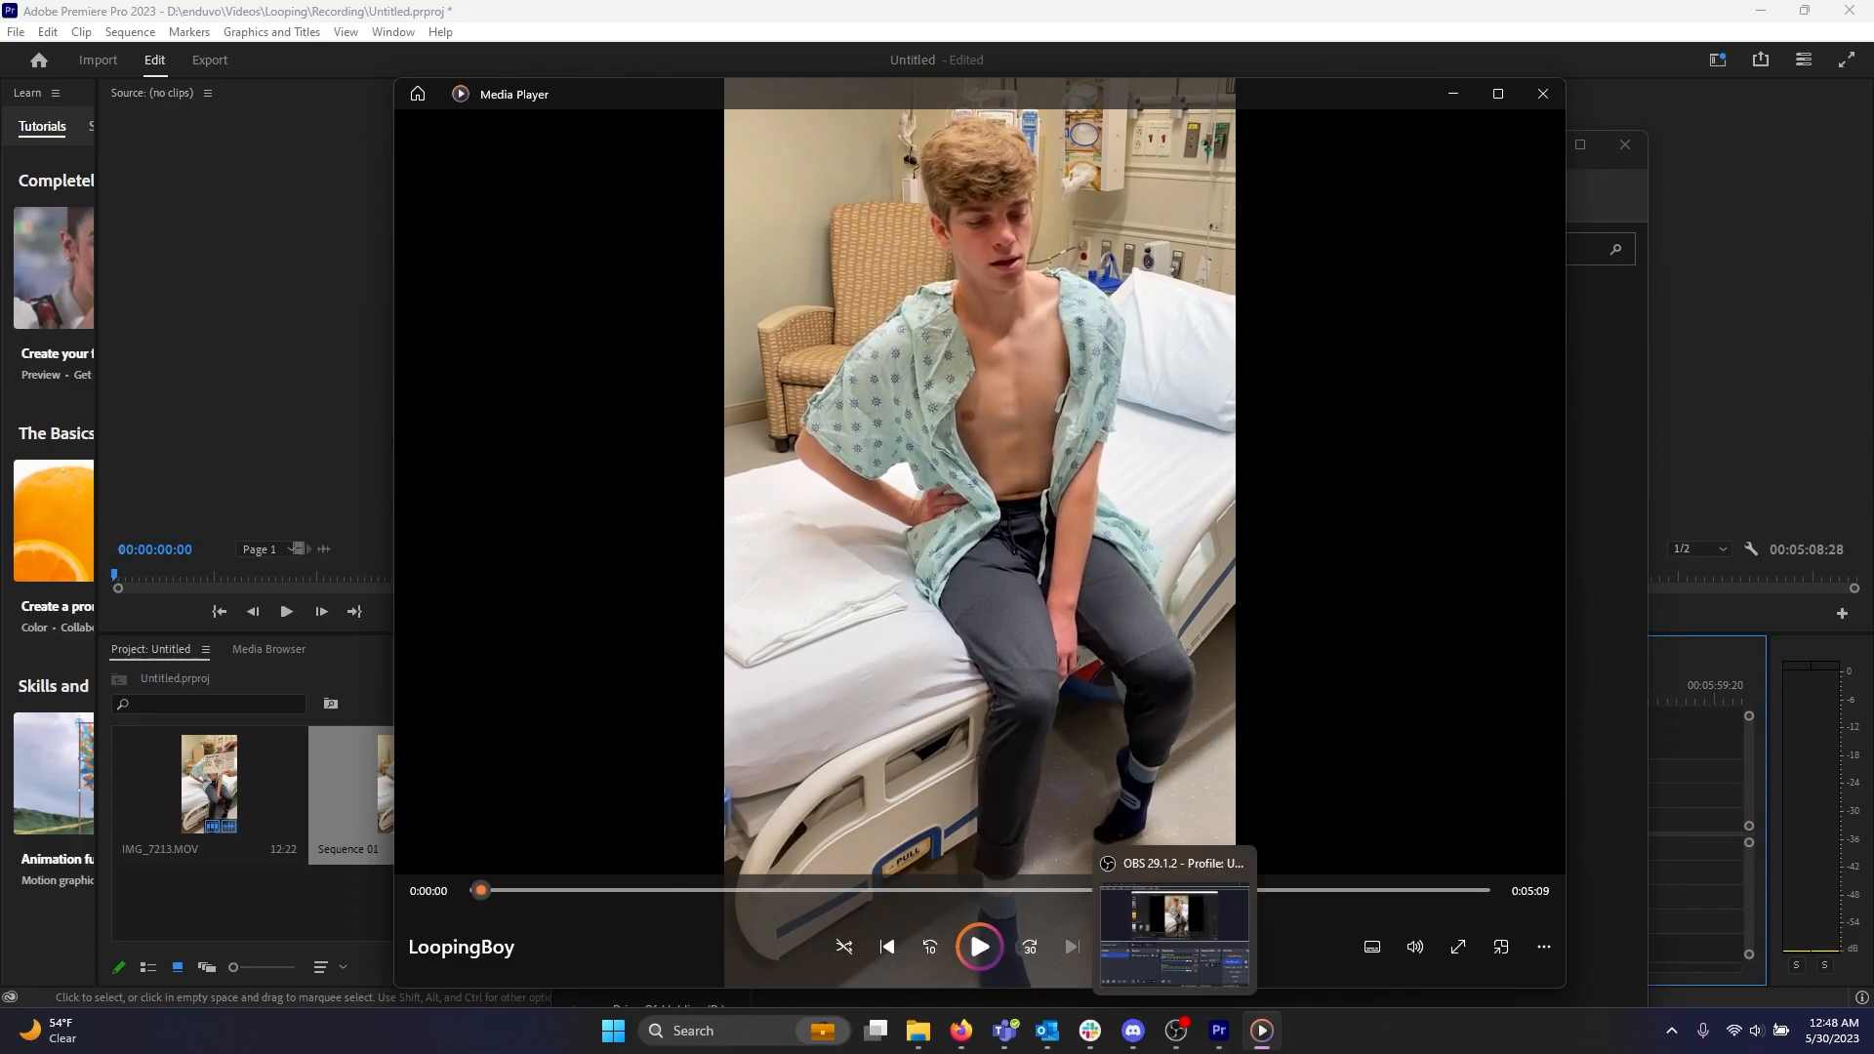